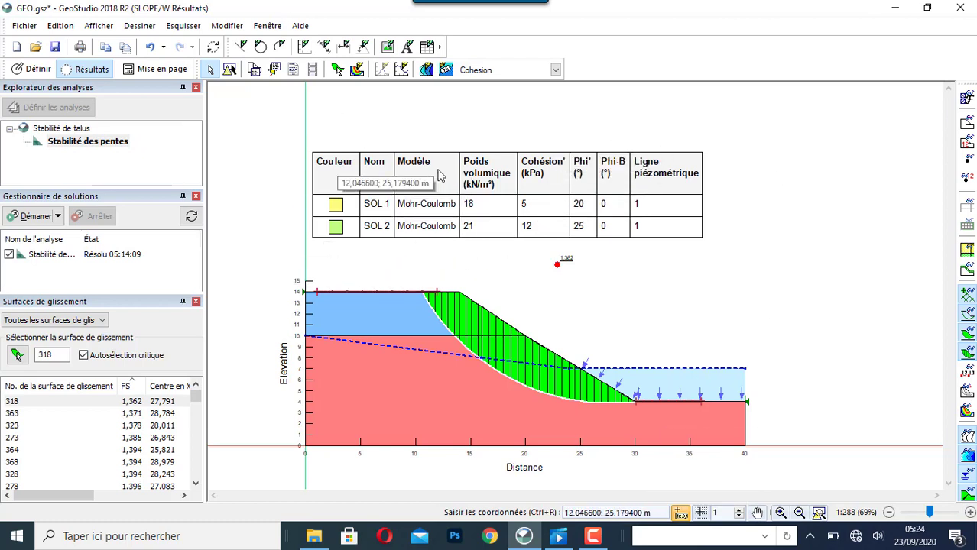
- Create a new project from the Metric - A4 template, discarding the unsaved changes to GEO.gsz
left_click(16, 47)
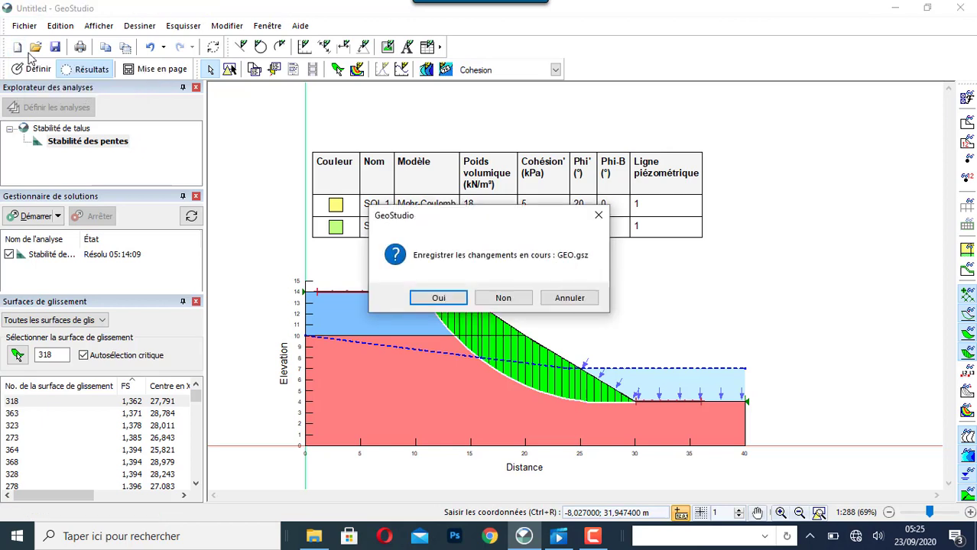
left_click(502, 298)
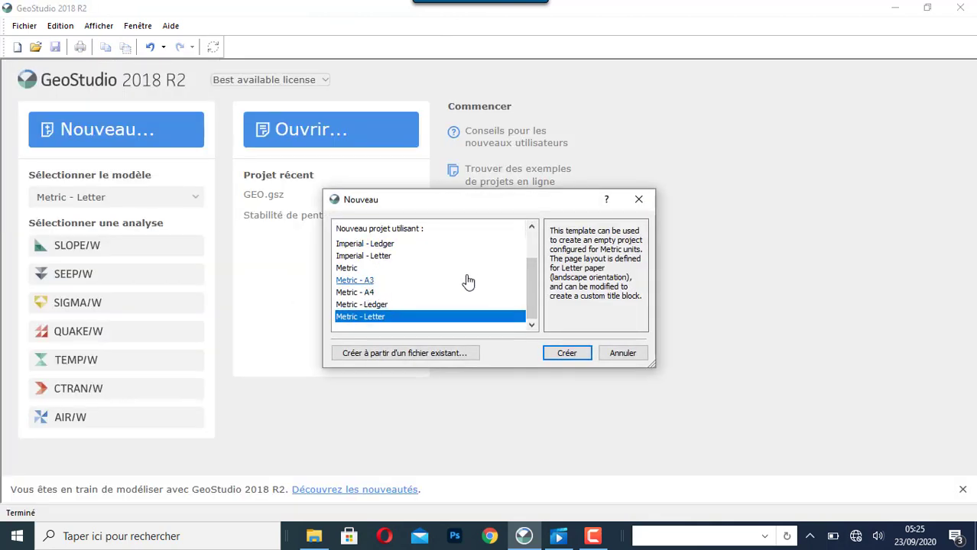
left_click(358, 293)
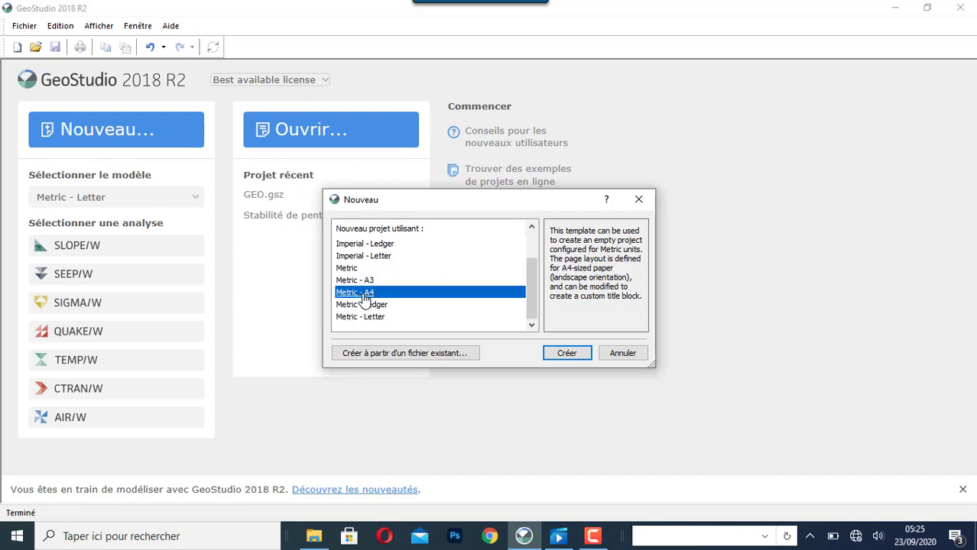
left_click(566, 353)
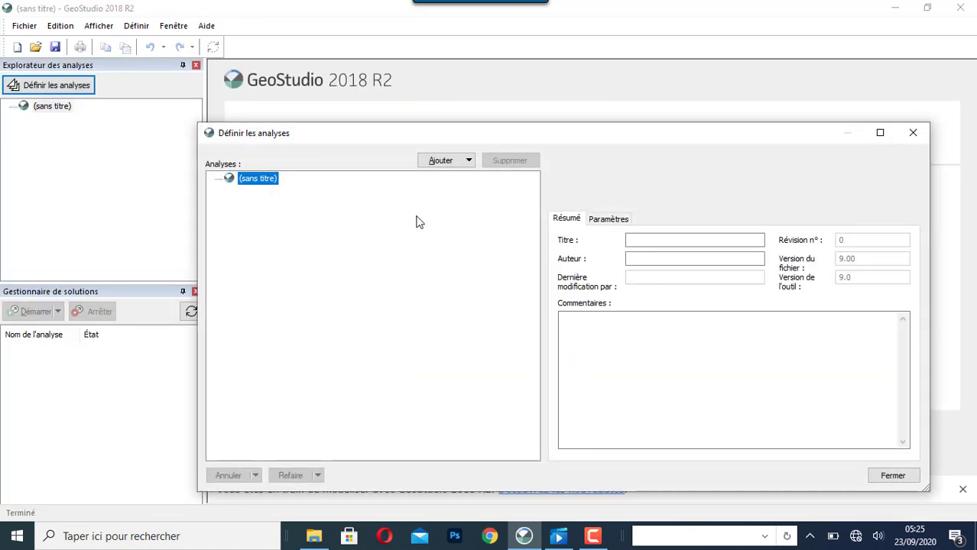
- Add a SLOPE/W Équilibre limite analysis to the project, keeping the name Stabilité des pentes
left_click(449, 161)
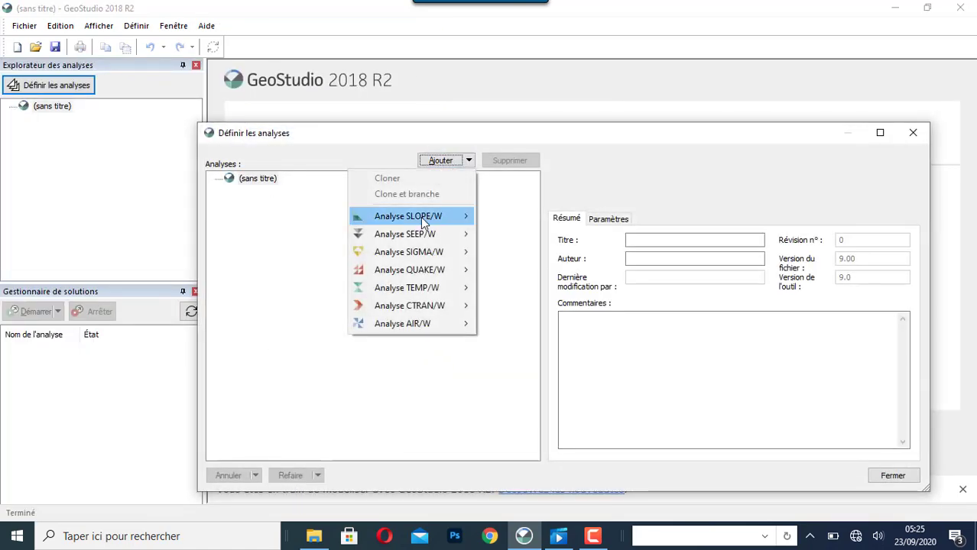
mouse_move(424, 222)
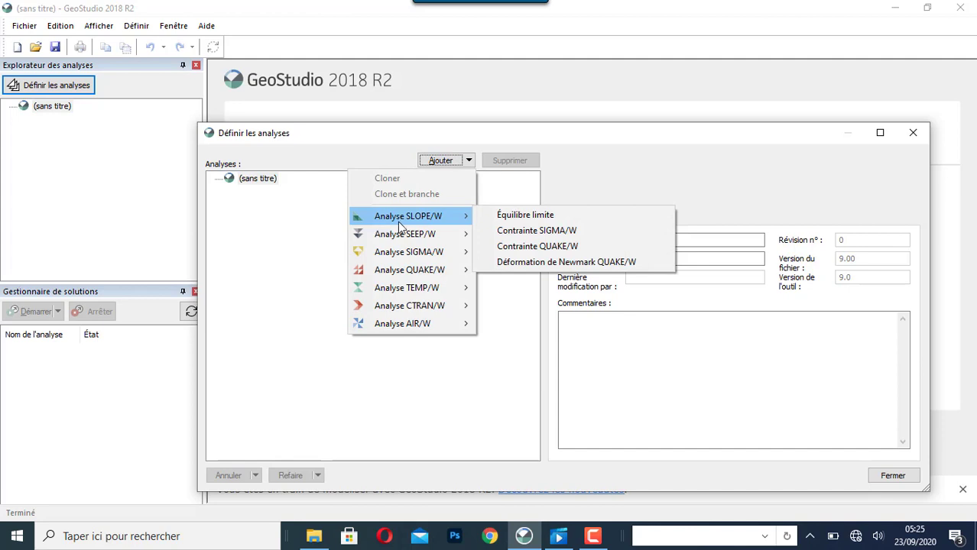
left_click(519, 221)
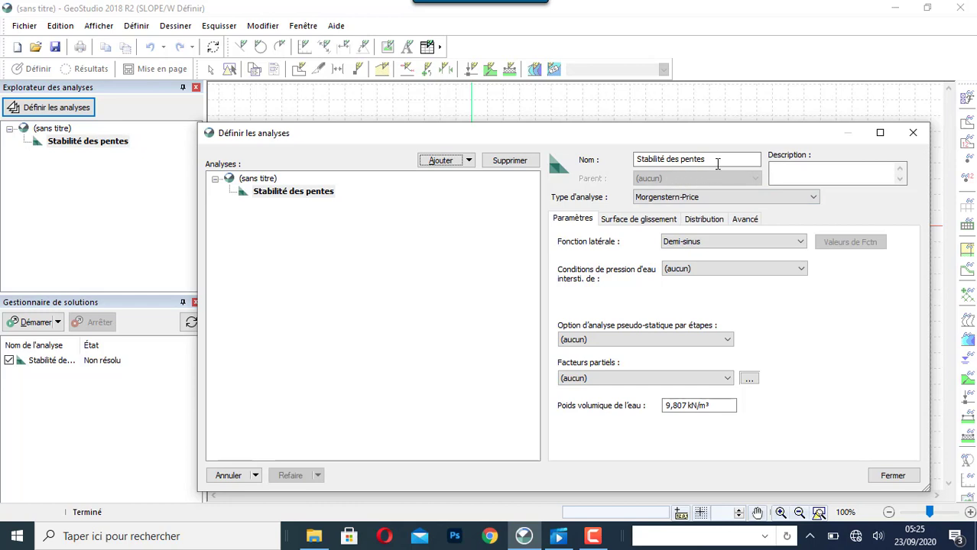
left_click(691, 163)
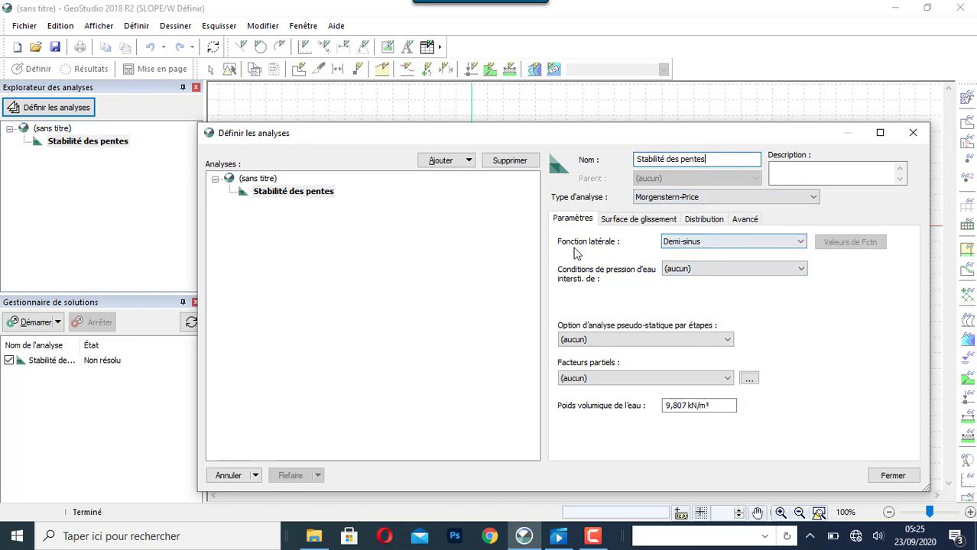
- Keep Morgenstern-Price as the analysis type and set the pore-water pressure conditions to Ligne piézométrique
left_click(717, 200)
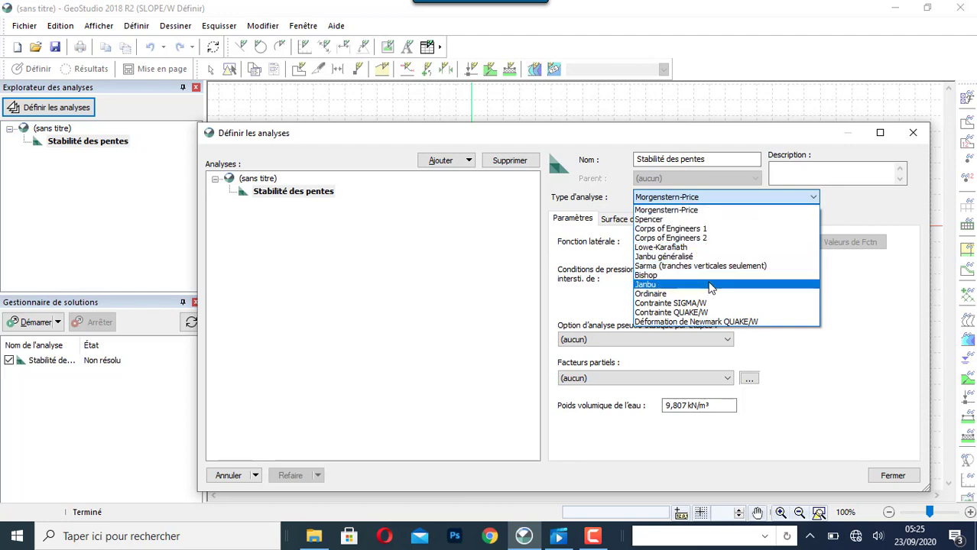
left_click(716, 198)
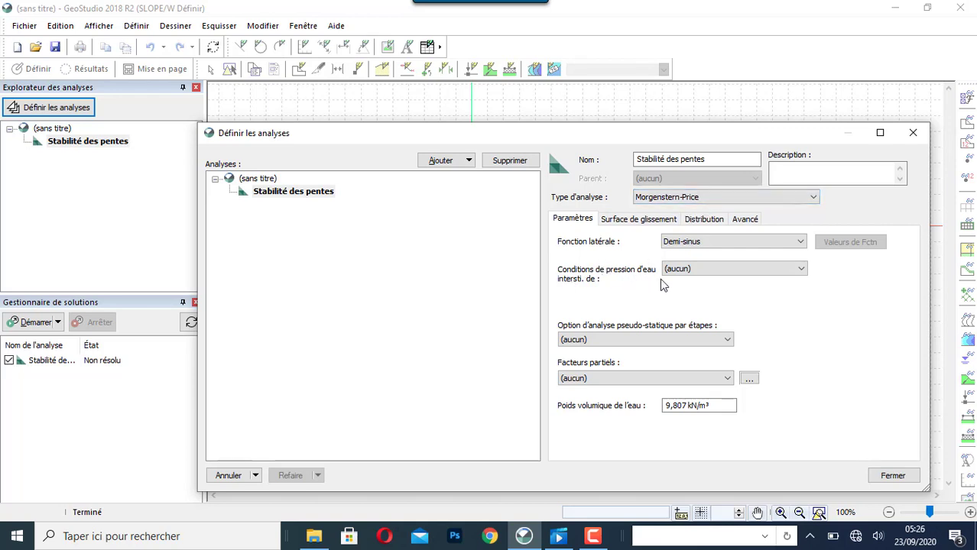
left_click(745, 274)
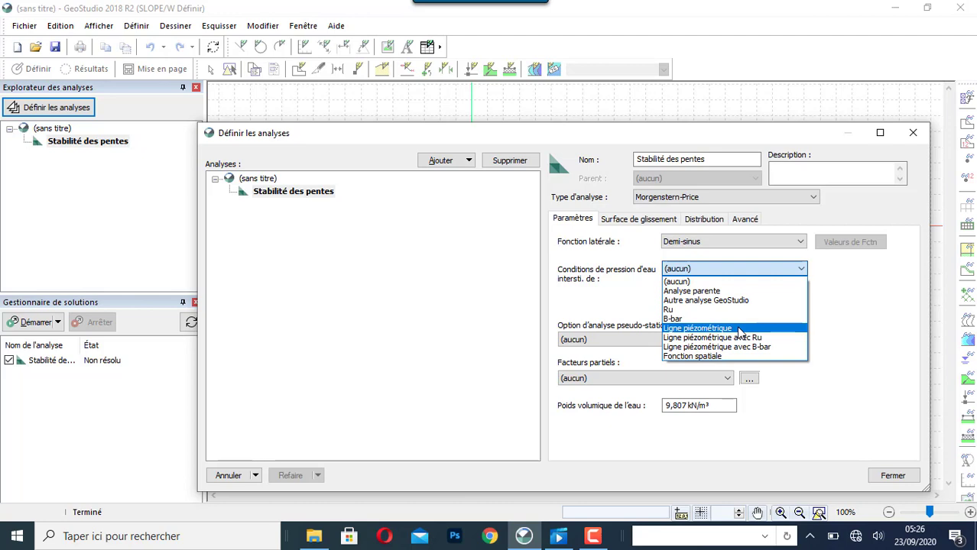
left_click(739, 331)
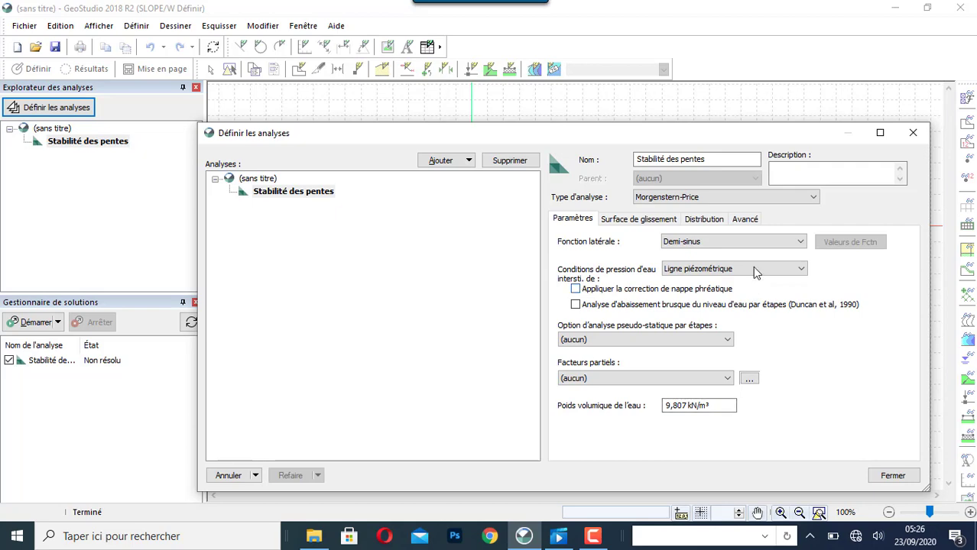
left_click(891, 476)
- Check the grid spacing, snapping and axis-line display settings
scroll(504, 374, "down", 1)
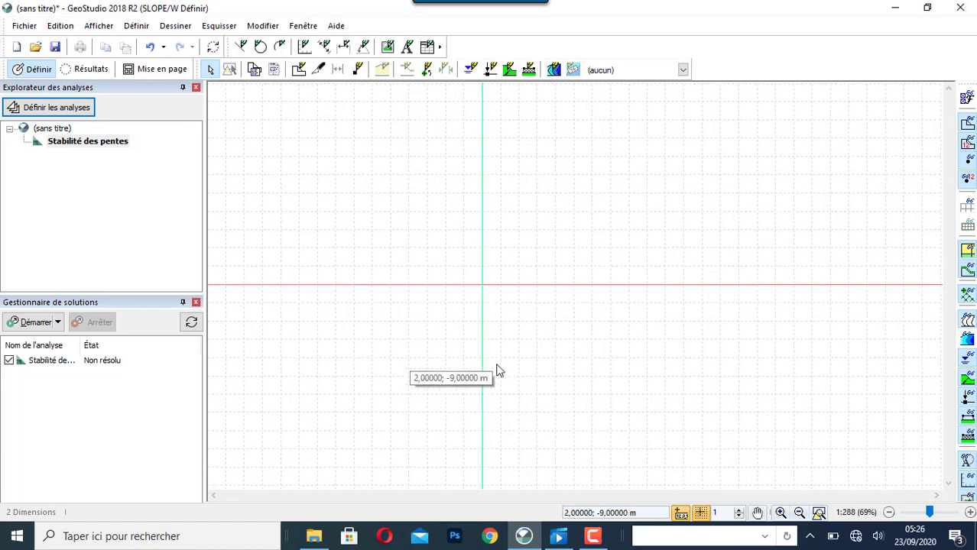
scroll(497, 371, "down", 1)
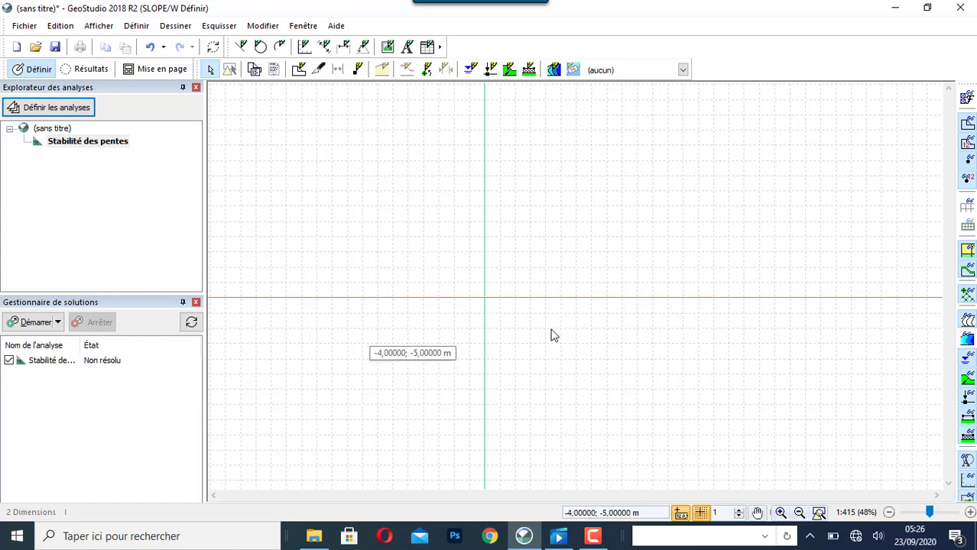
left_click(90, 26)
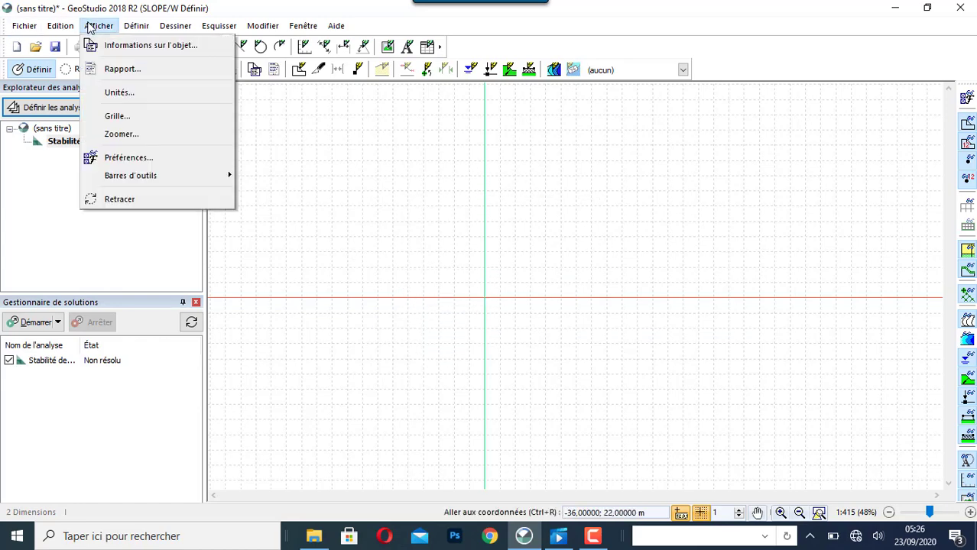
left_click(116, 116)
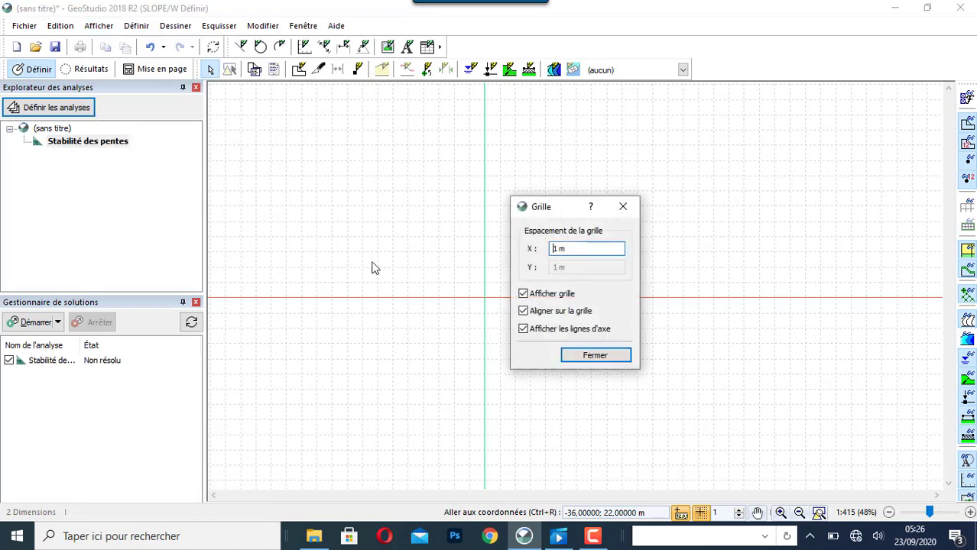
left_click(597, 356)
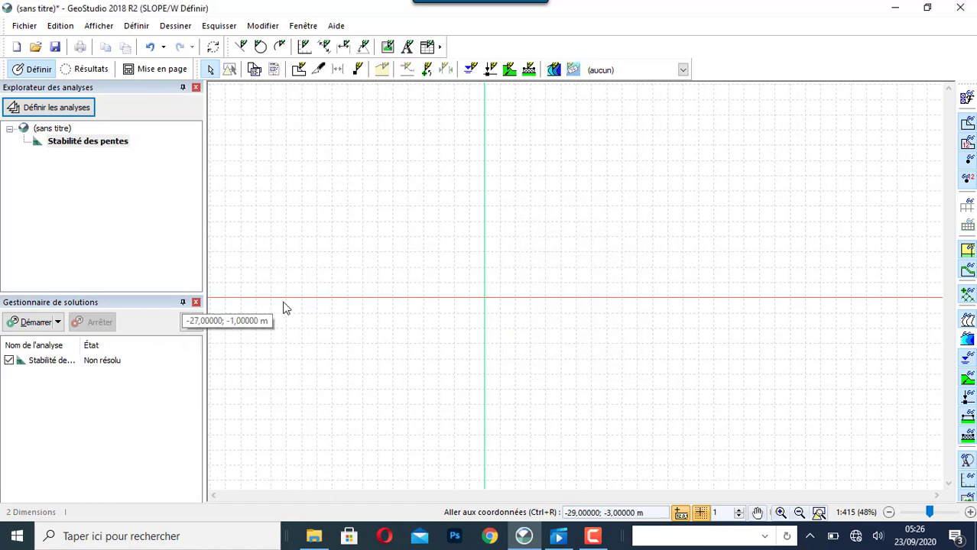
- Sketch the Distance and Elevation axes with an x maximum of 60 m and a y maximum of 20 m
left_click(305, 47)
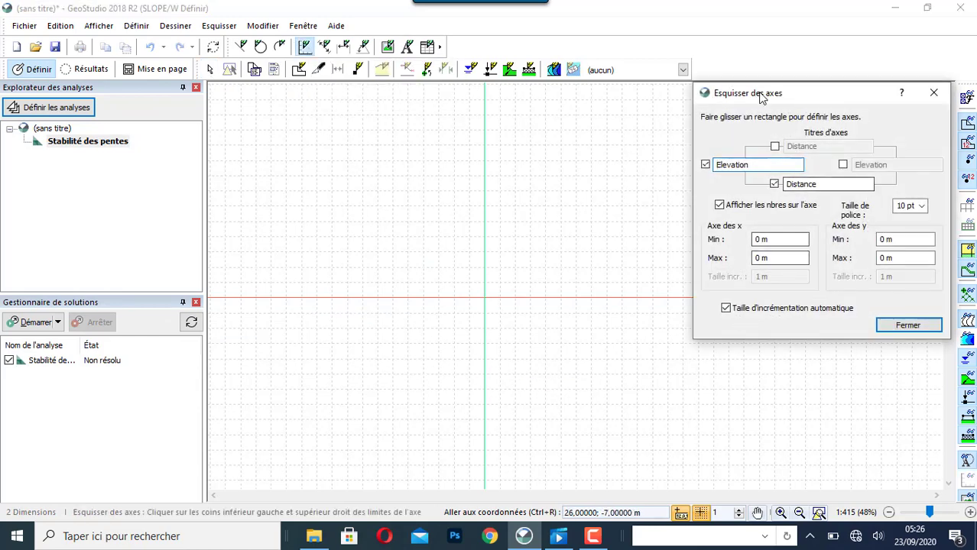
left_click_drag(746, 96, 117, 115)
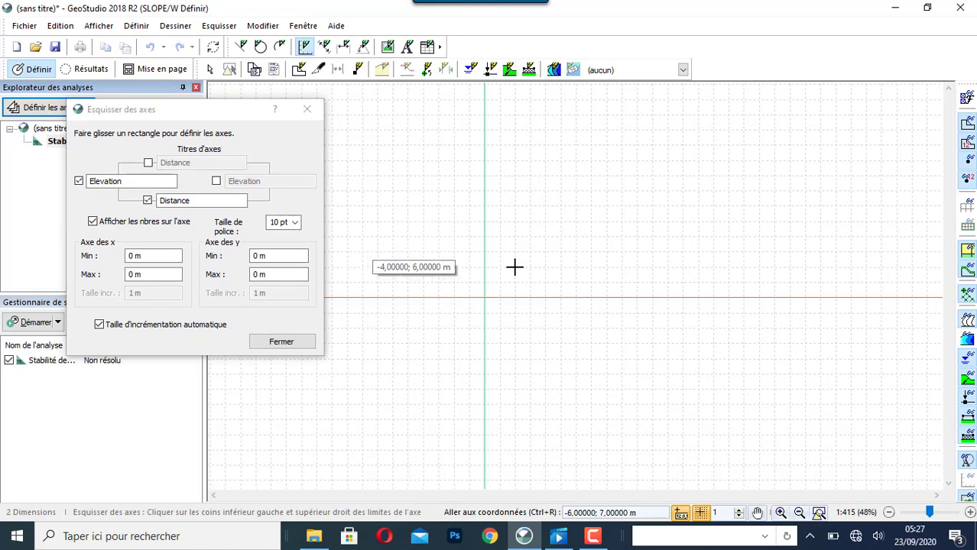
left_click(131, 273)
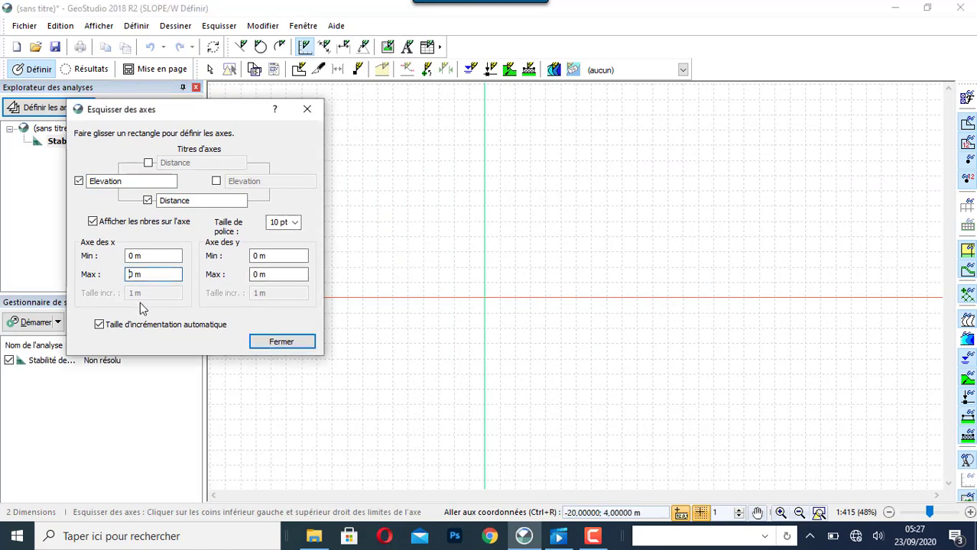
type("6")
left_click(253, 275)
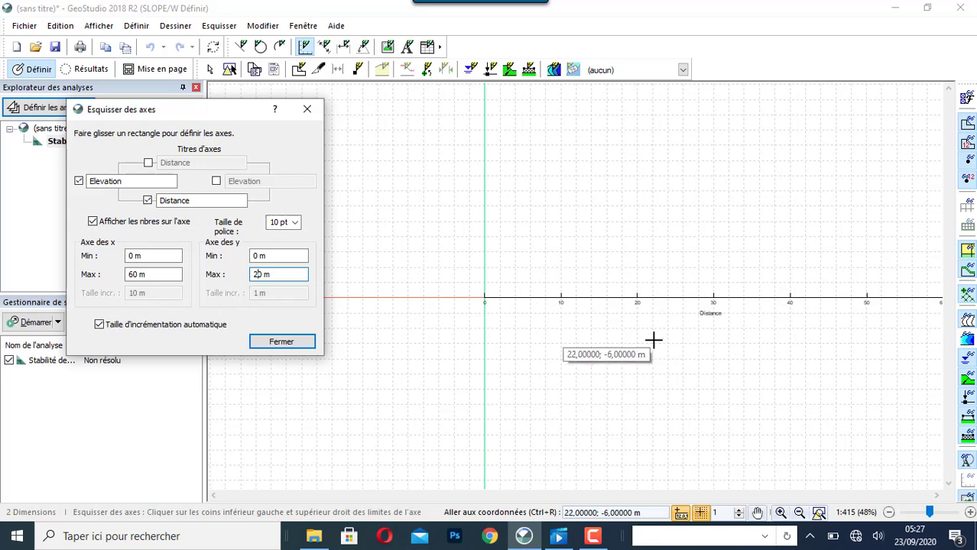
- Disable automatic increment sizing for the axes and set the increments to 15 m in x and 2 m in y
left_click(99, 324)
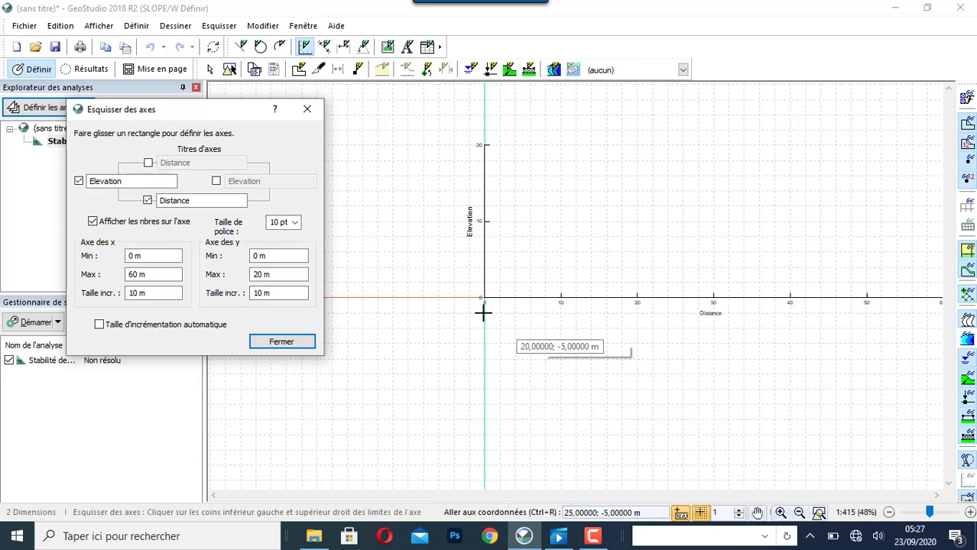
left_click(134, 293)
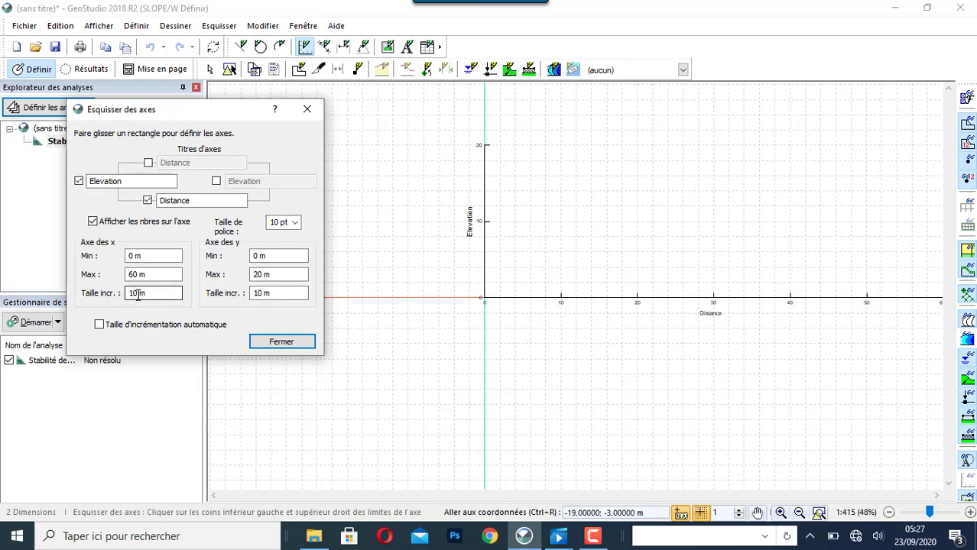
left_click(137, 293)
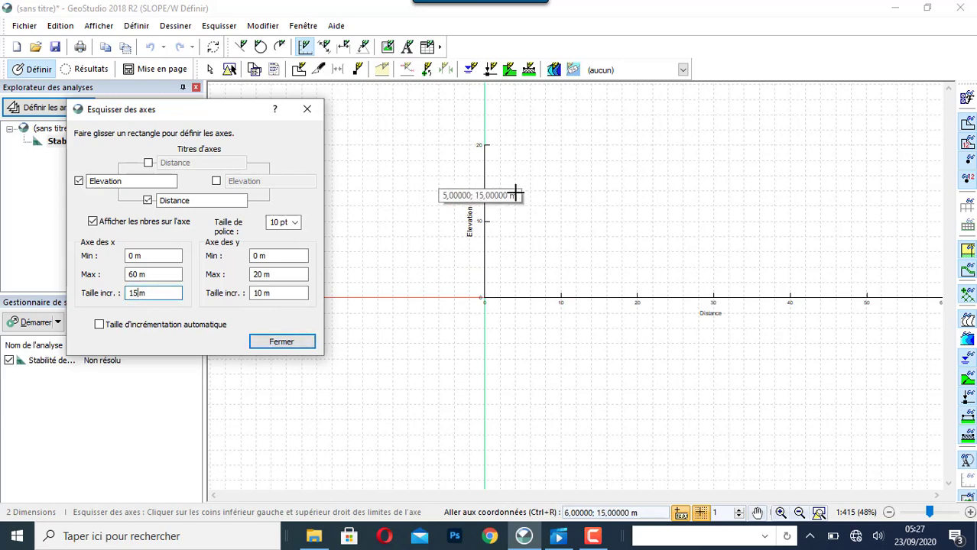
left_click(261, 295)
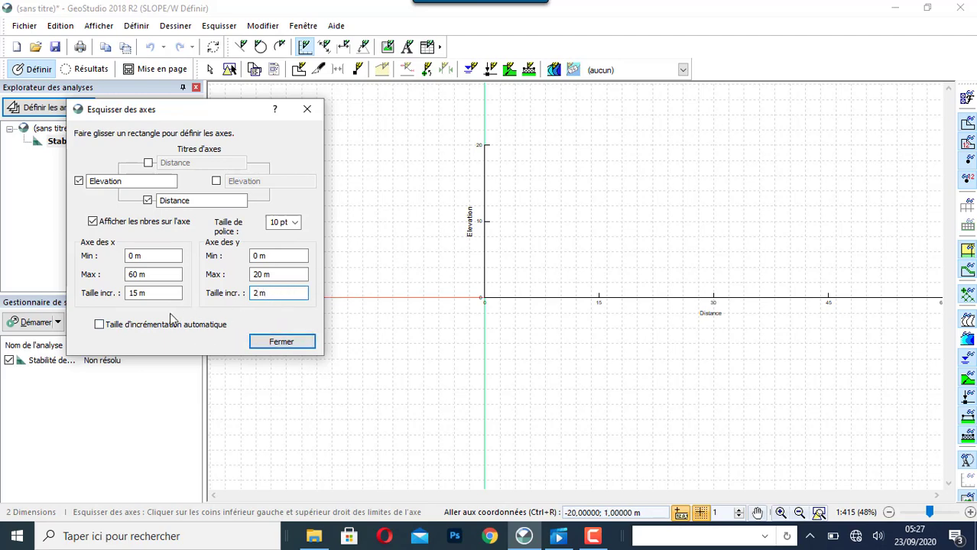
left_click(272, 342)
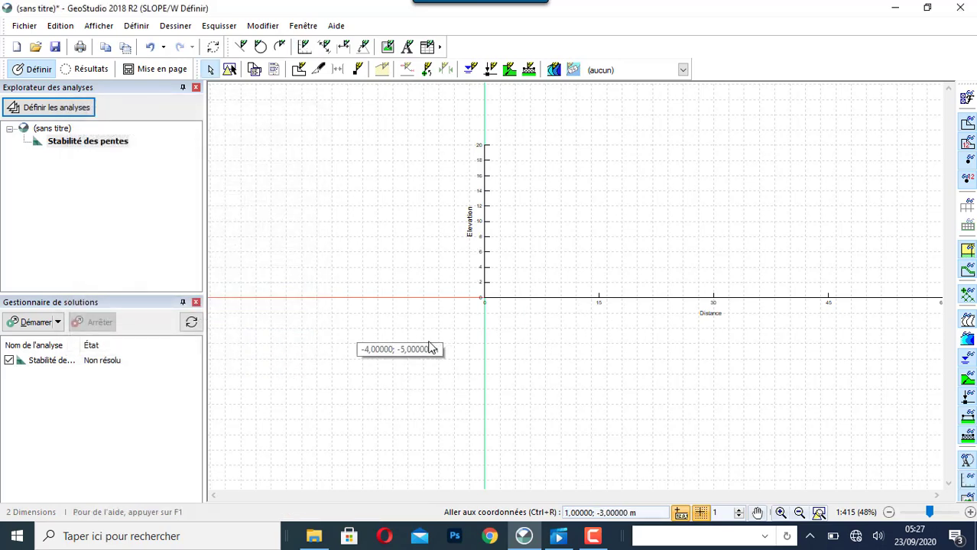
- Fit the view to the sketched axes with zoom to objects
scroll(417, 344, "down", 2)
scroll(608, 322, "up", 1)
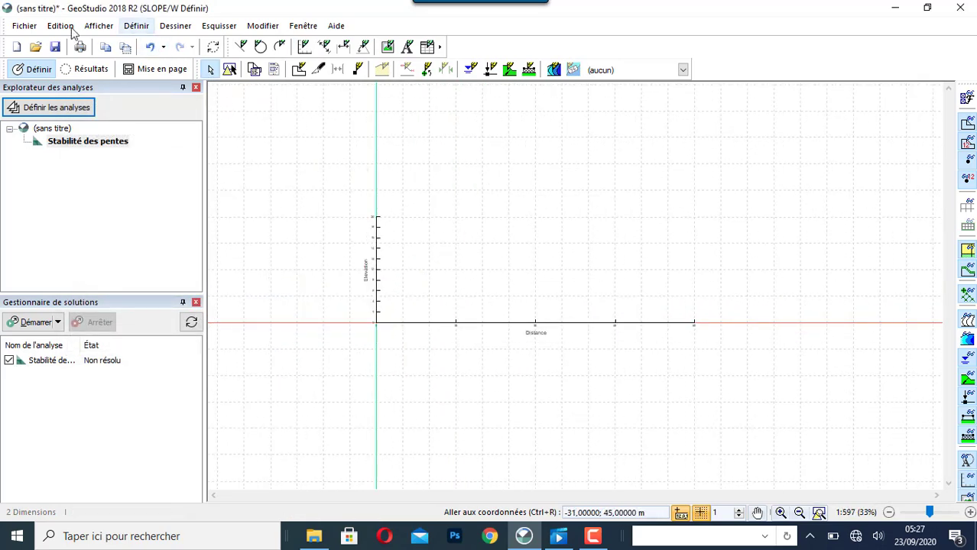
left_click(97, 30)
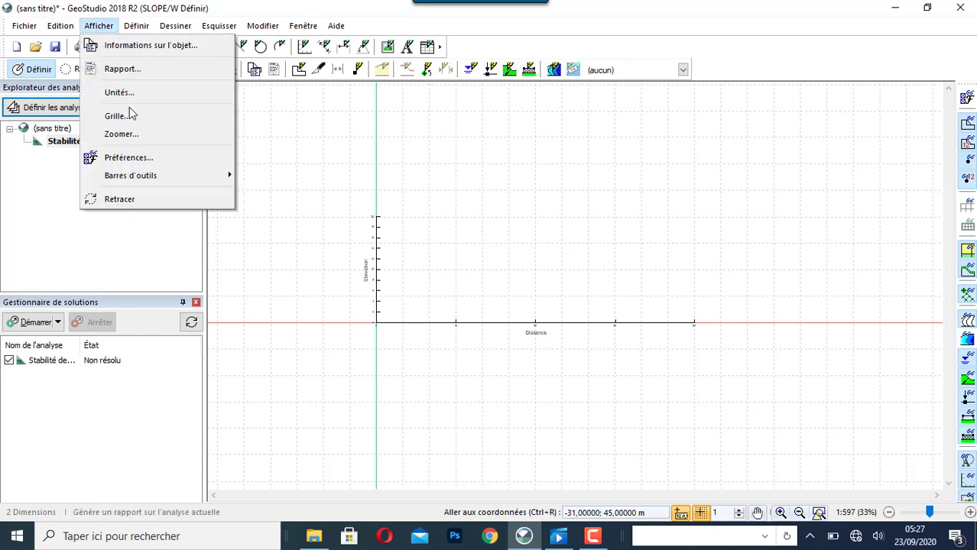
left_click(133, 135)
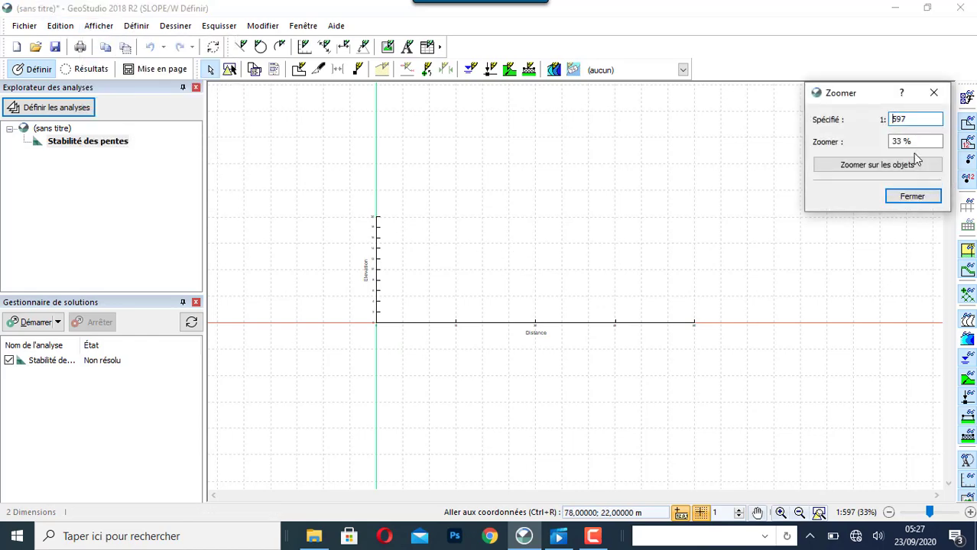
left_click(892, 167)
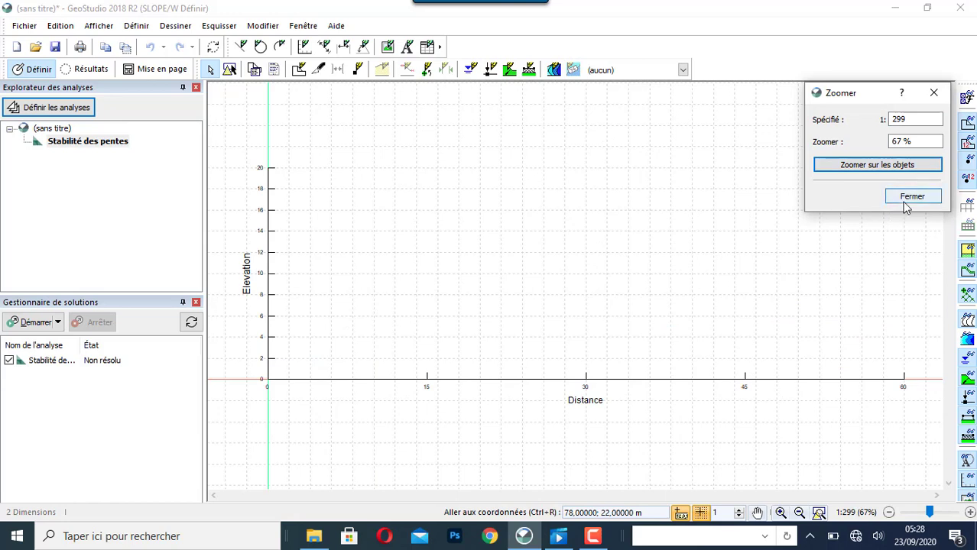
left_click(910, 197)
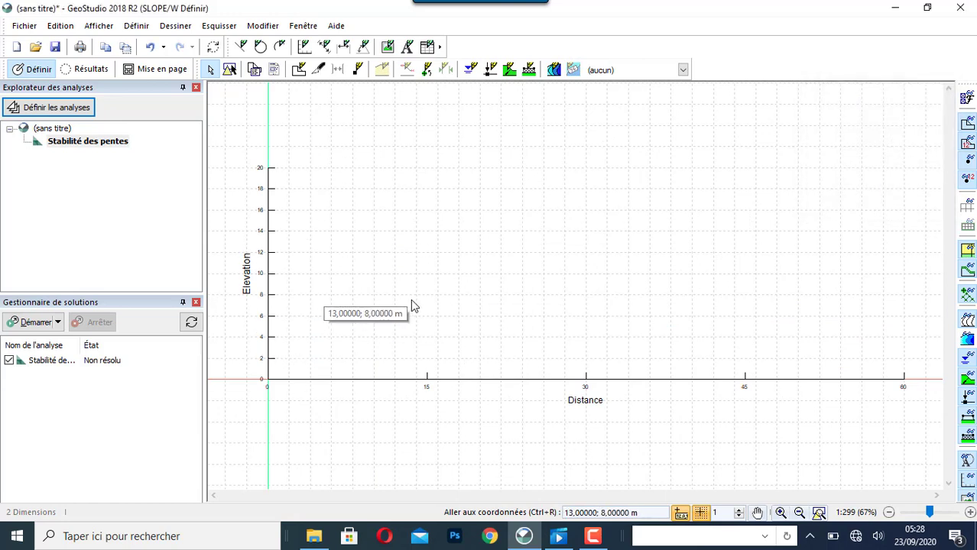
- Sketch the lower layer's outline with lines through (0, 12), (30, 12), (45, 5), (60, 5) and (60, 0) m
left_click(241, 47)
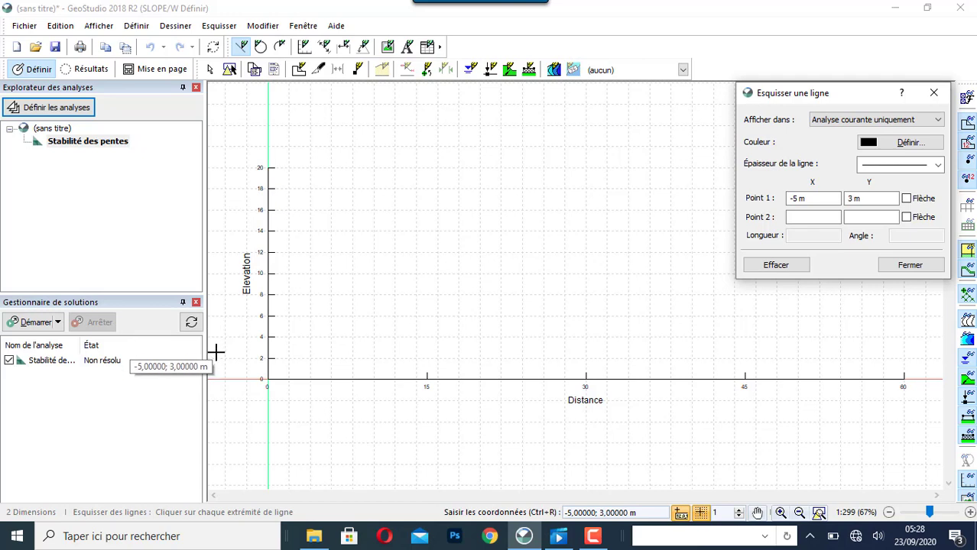
left_click(268, 253)
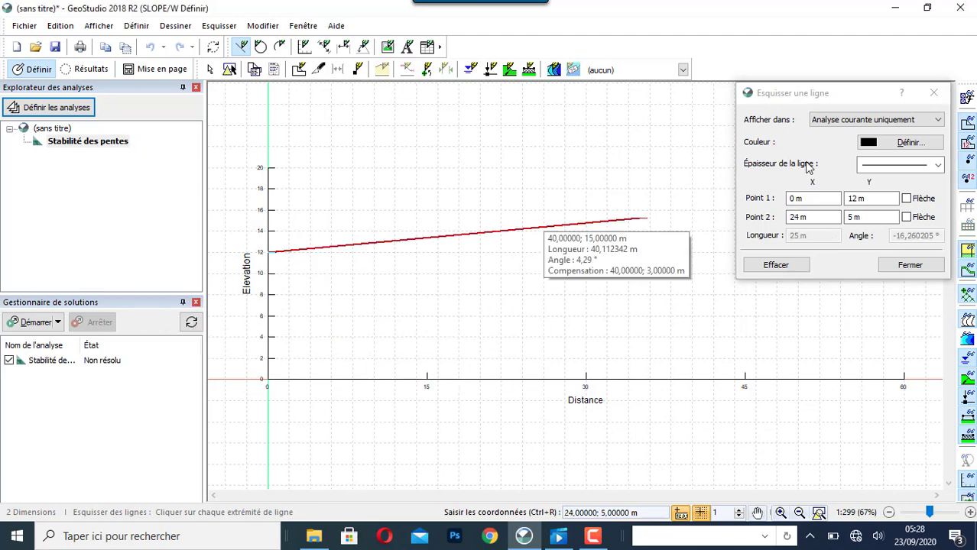
left_click(722, 209)
left_click_drag(814, 98, 52, 168)
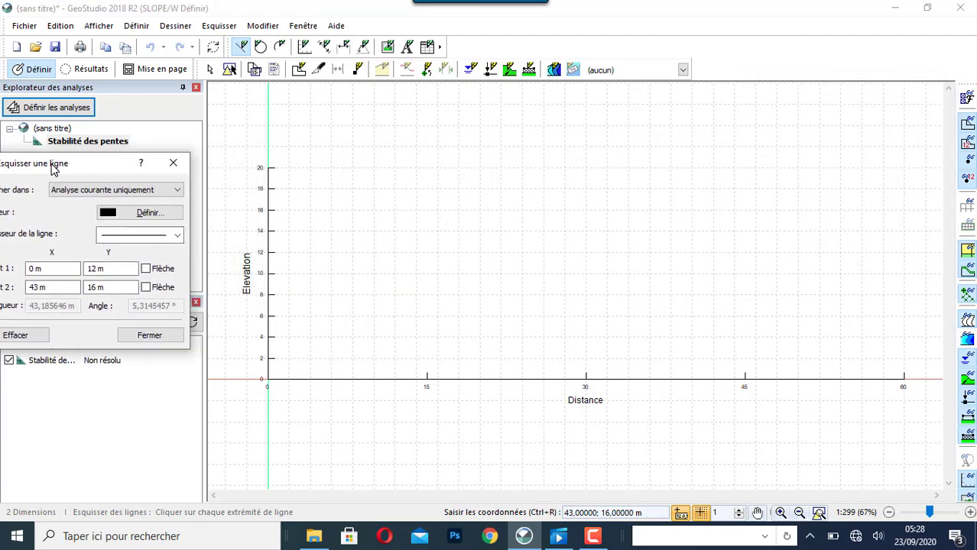
left_click(585, 253)
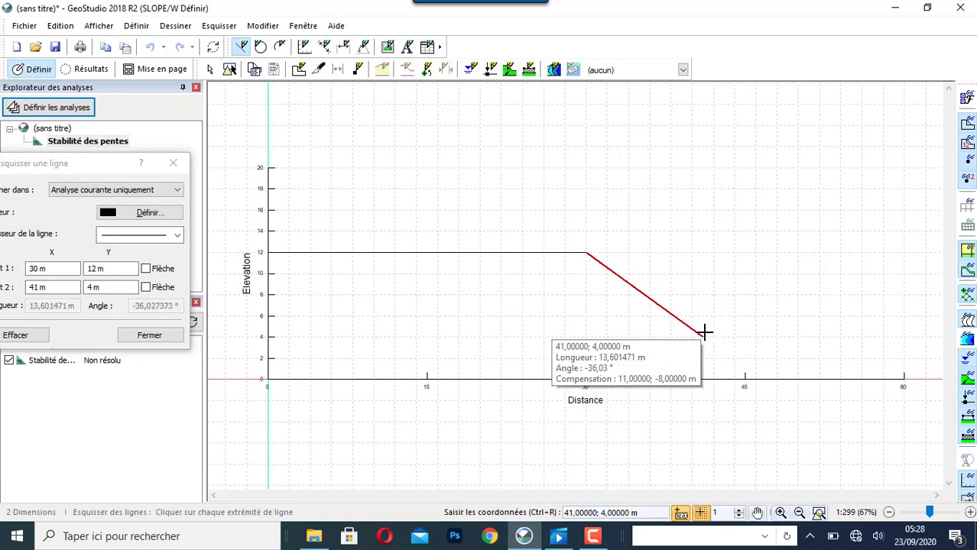
left_click(743, 326)
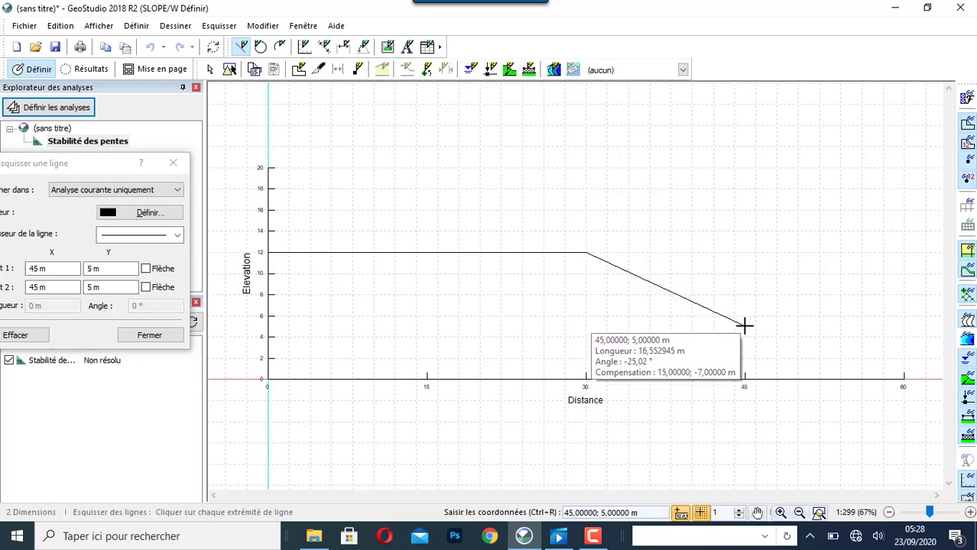
left_click(904, 326)
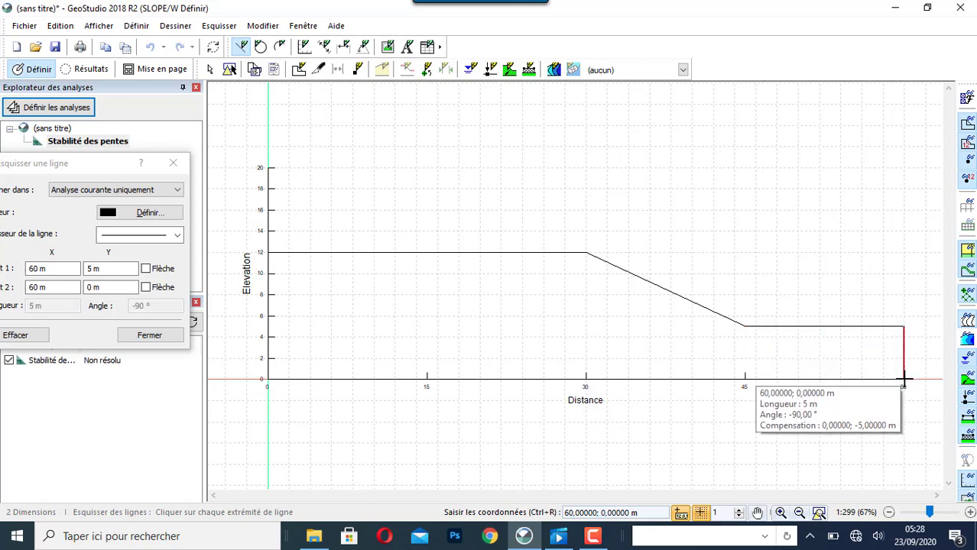
left_click(903, 379)
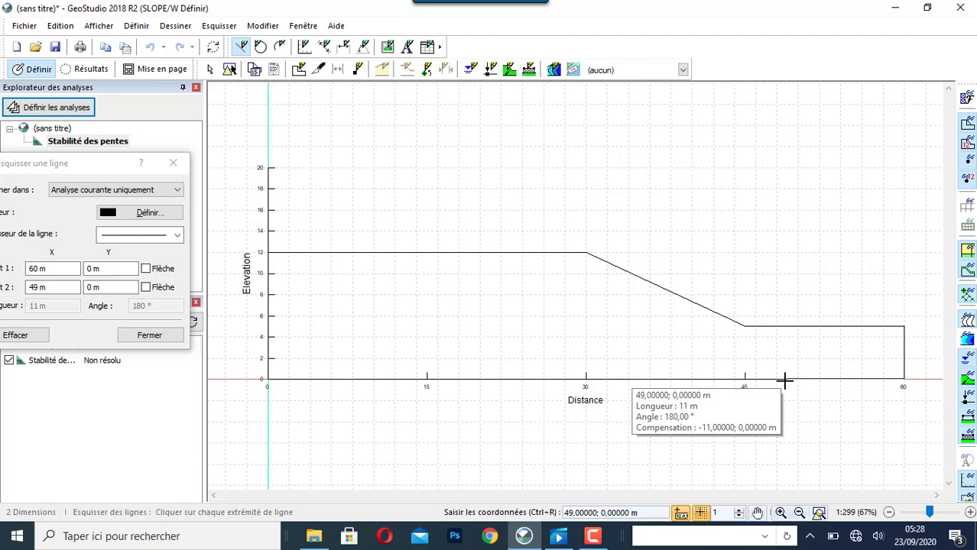
key("Escape")
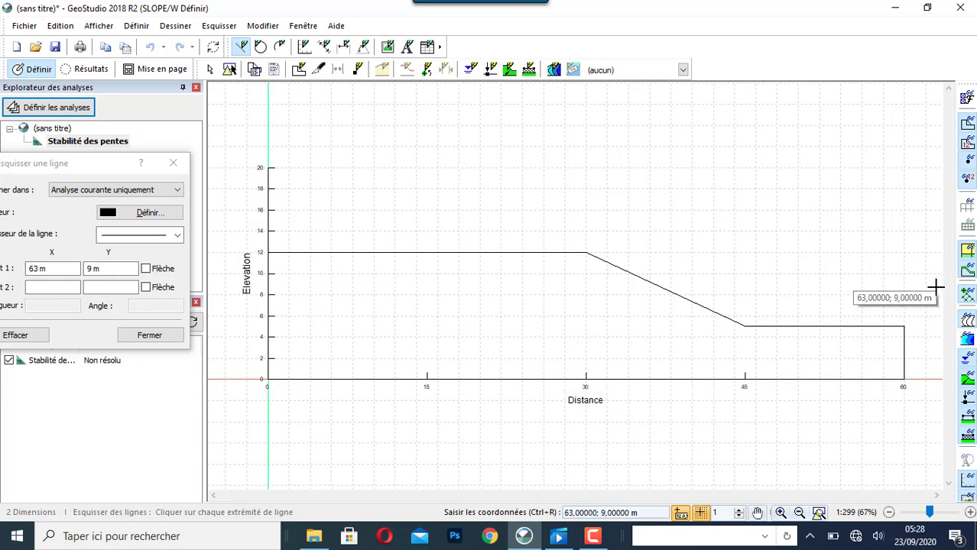
- Sketch the upper layer's outline with lines from (0, 18) through (22, 18) to (30, 12) m
left_click(268, 187)
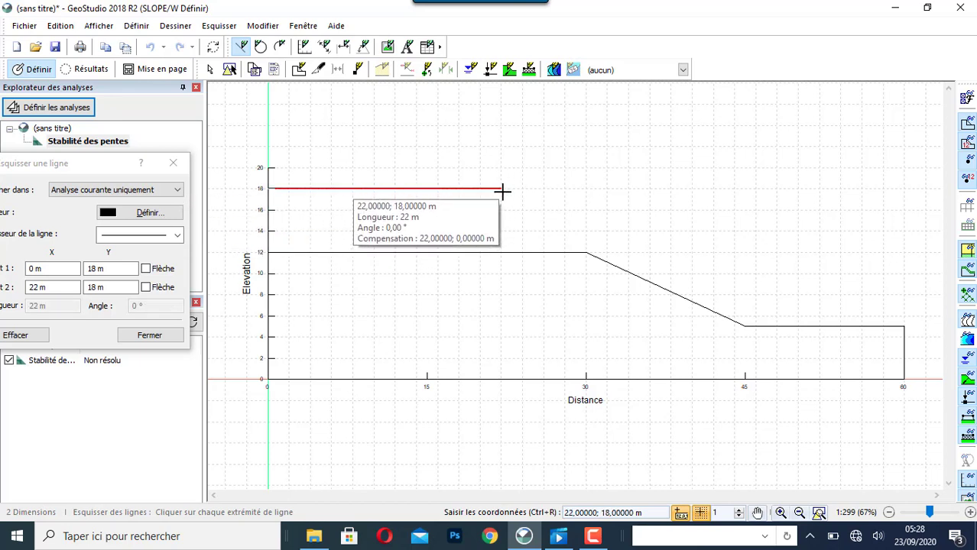
left_click(503, 200)
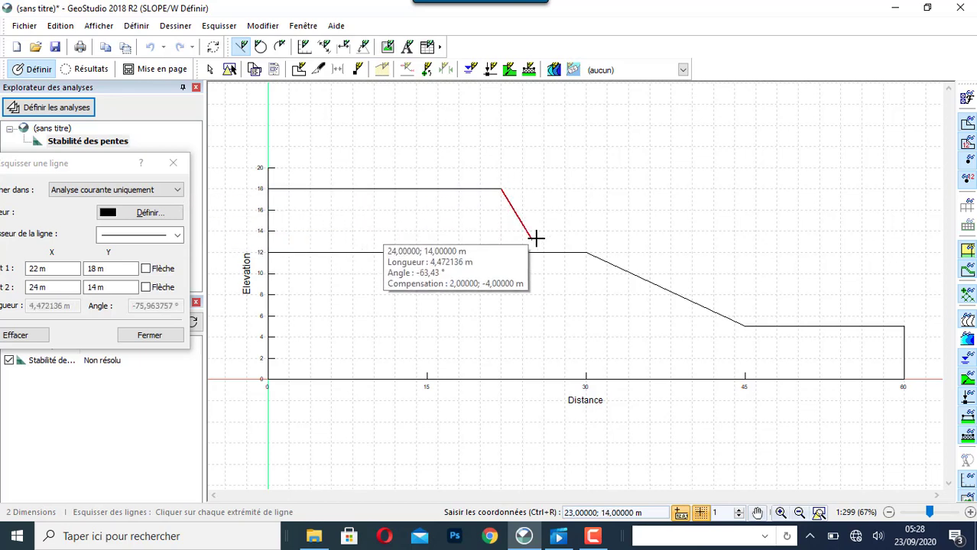
left_click(585, 253)
right_click(575, 317)
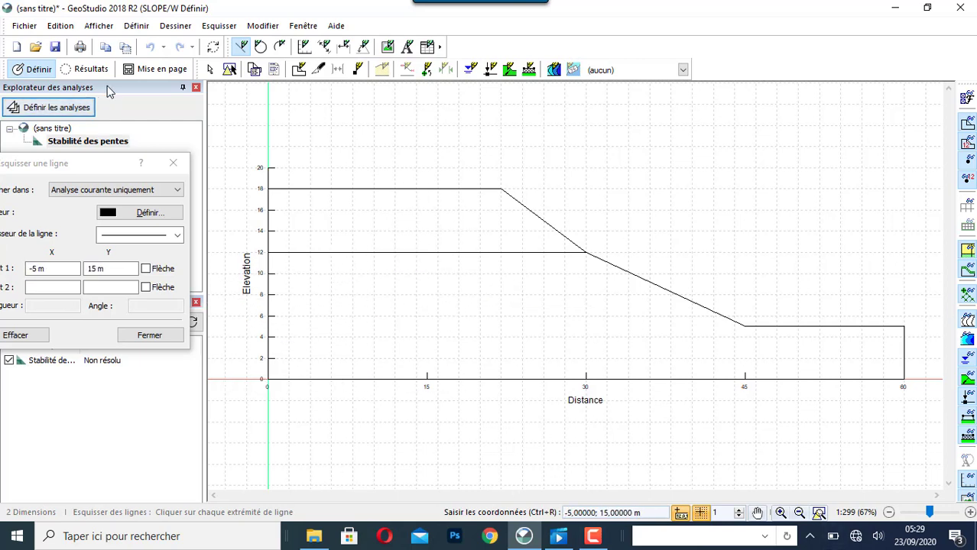
- Finish line sketching and dock the analysis explorer below the solution manager
left_click_drag(130, 92, 184, 81)
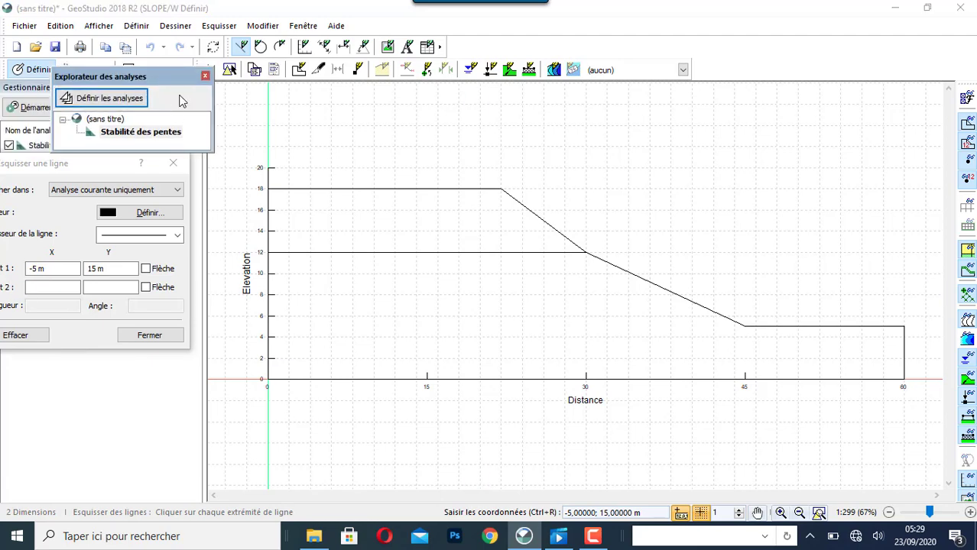
mouse_move(155, 91)
left_mouse_down()
mouse_move(109, 107)
mouse_move(155, 104)
left_mouse_up()
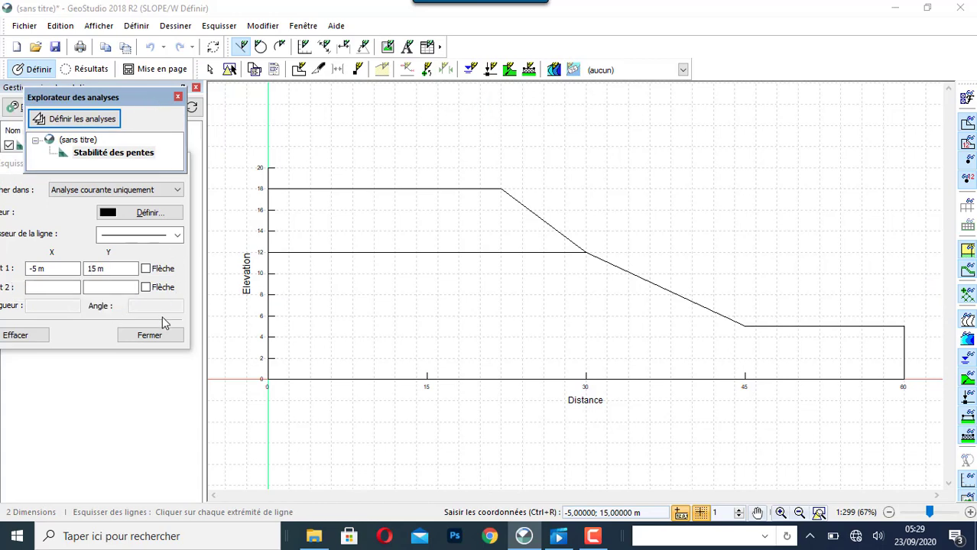
left_click(72, 330)
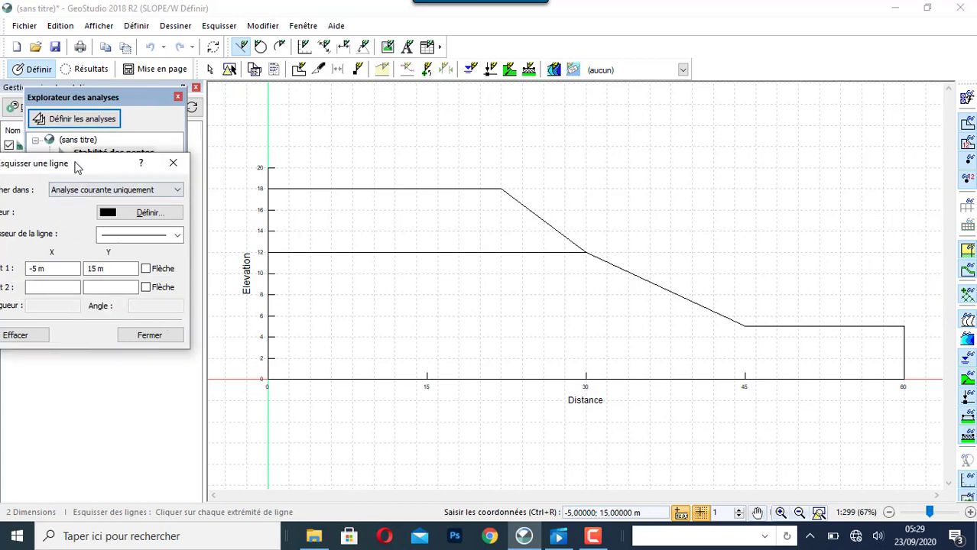
left_click_drag(76, 166, 302, 140)
left_click(395, 137)
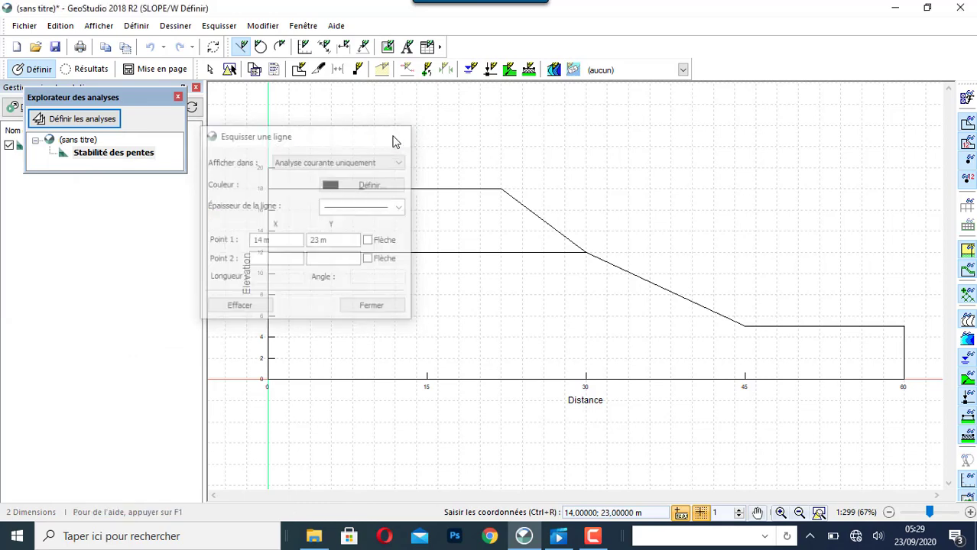
left_click_drag(113, 99, 106, 314)
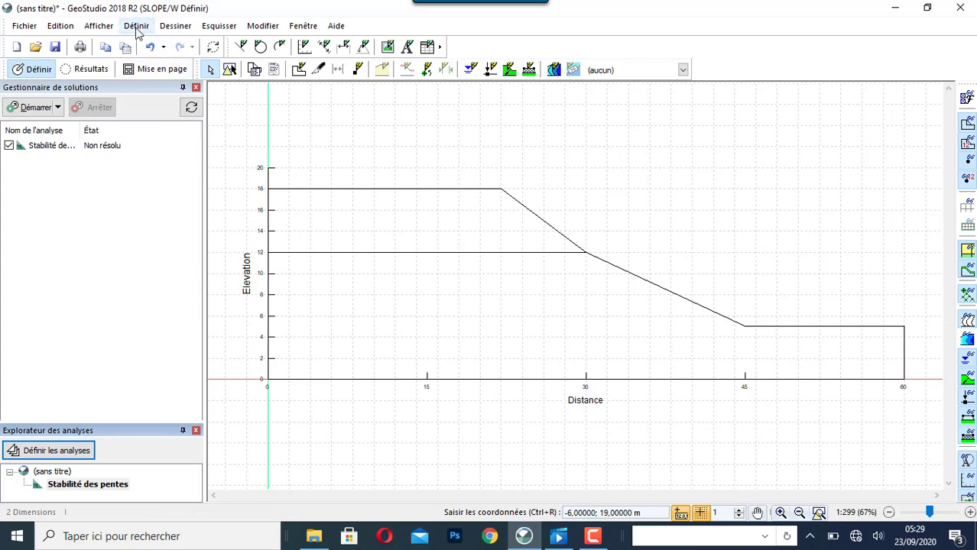
- Draw the upper layer as a polygonal domain region through (0, 18), (22, 18), (30, 12) and (0, 12) m
left_click(170, 28)
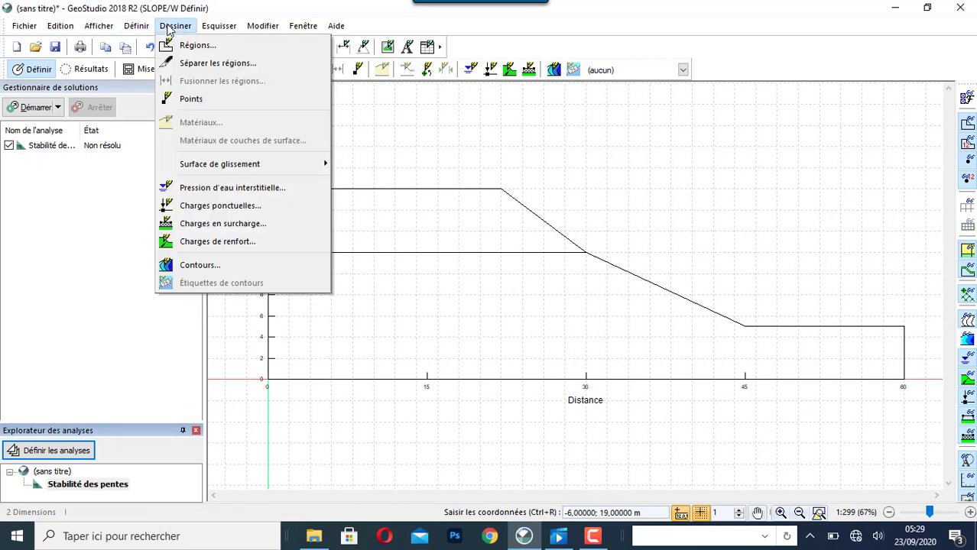
left_click(197, 46)
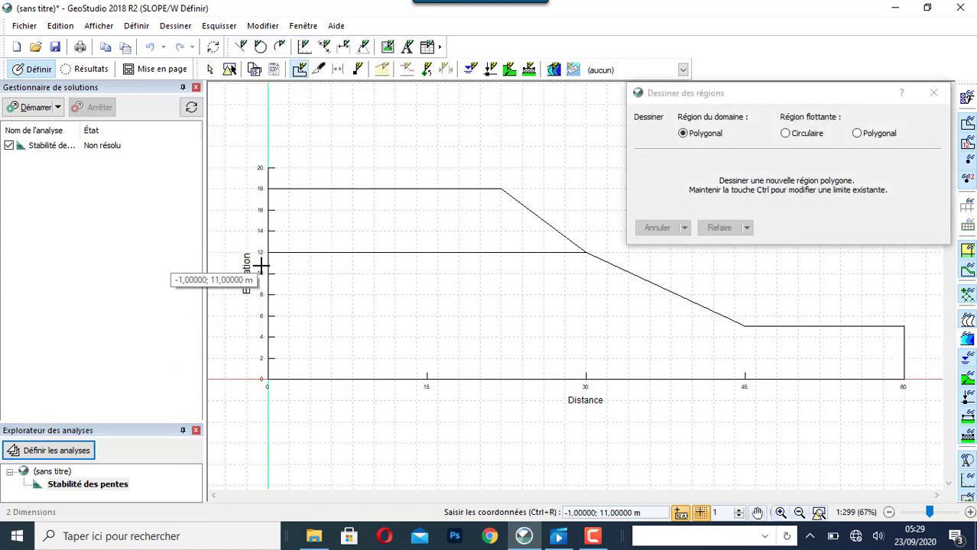
left_click(267, 187)
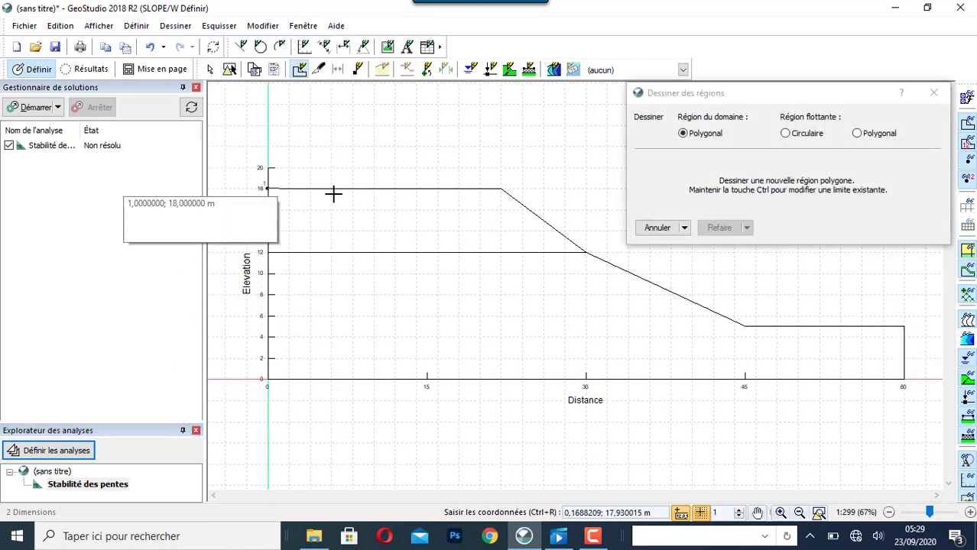
left_click(501, 189)
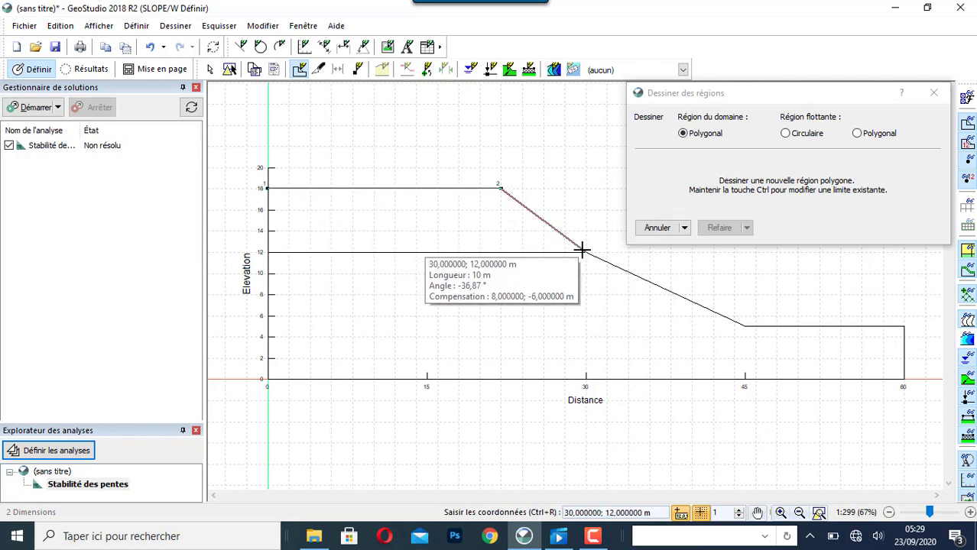
left_click(545, 260)
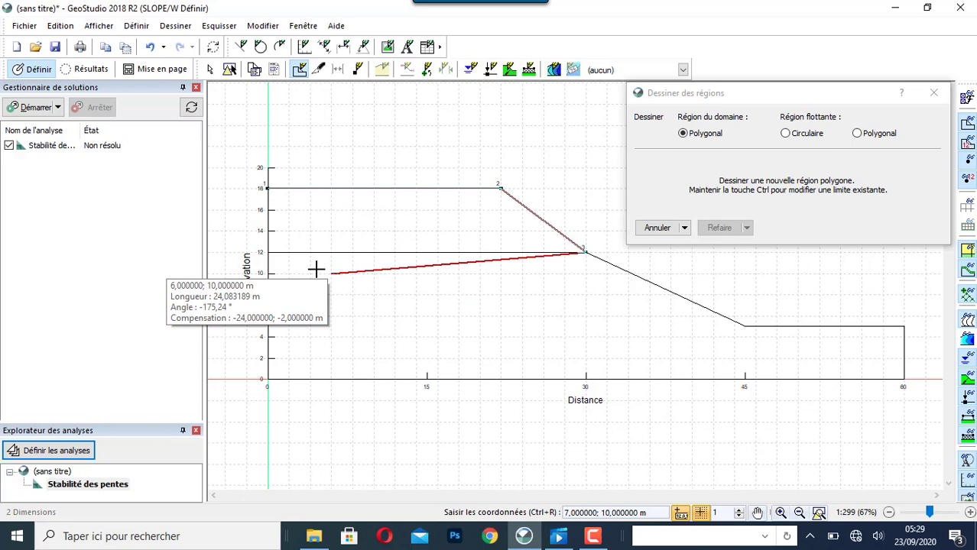
left_click(269, 250)
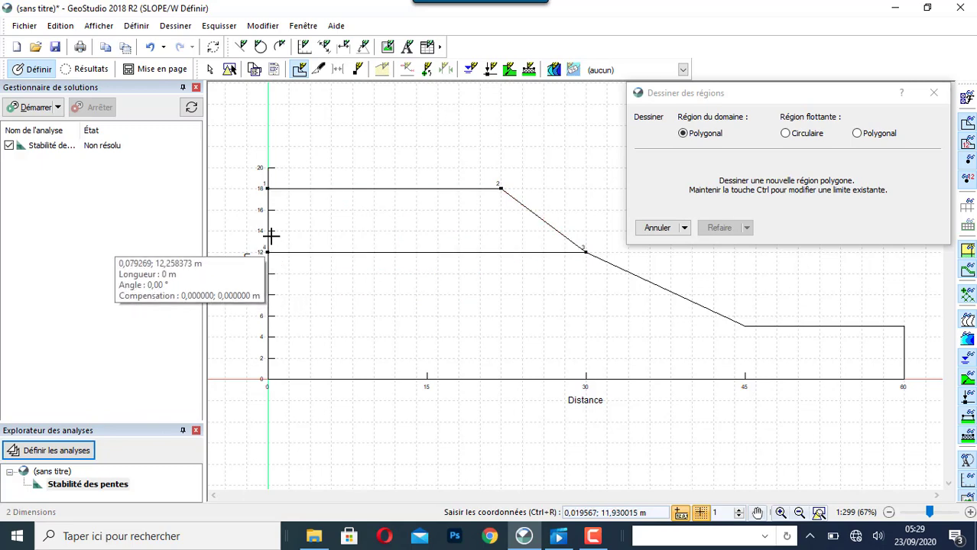
left_click(268, 188)
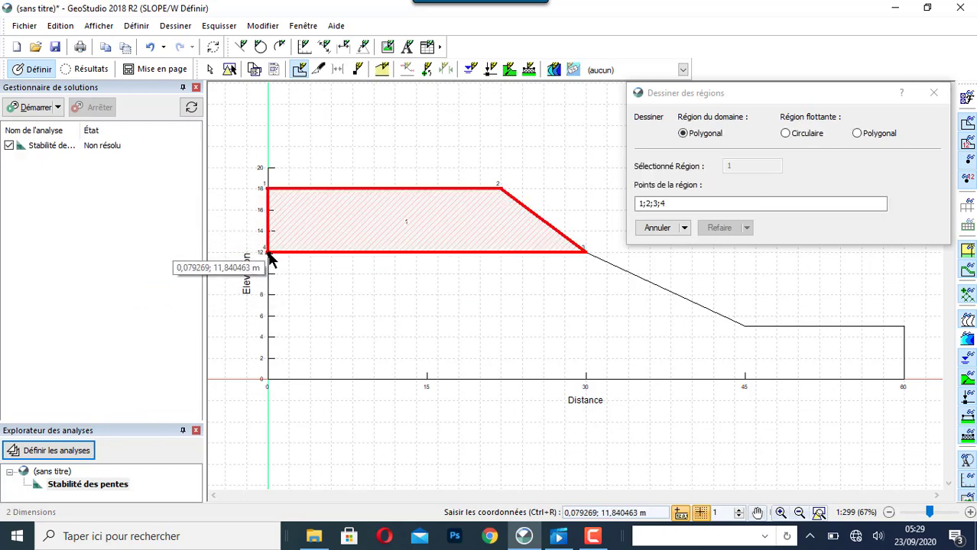
- Draw the lower layer as a polygonal domain region through (0, 12), (30, 12), (45, 5), (60, 5), (60, 0) and (0, 0) m
left_click(268, 253)
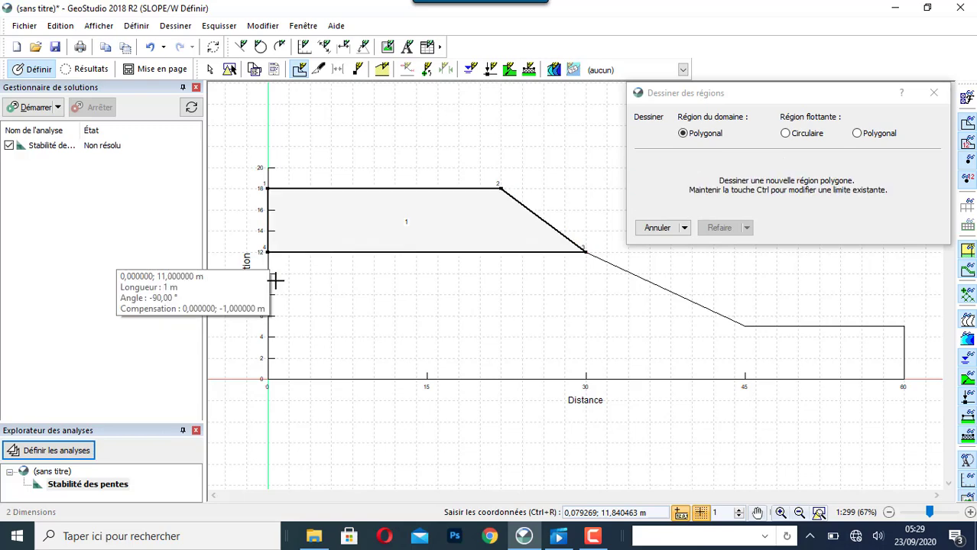
left_click(586, 253)
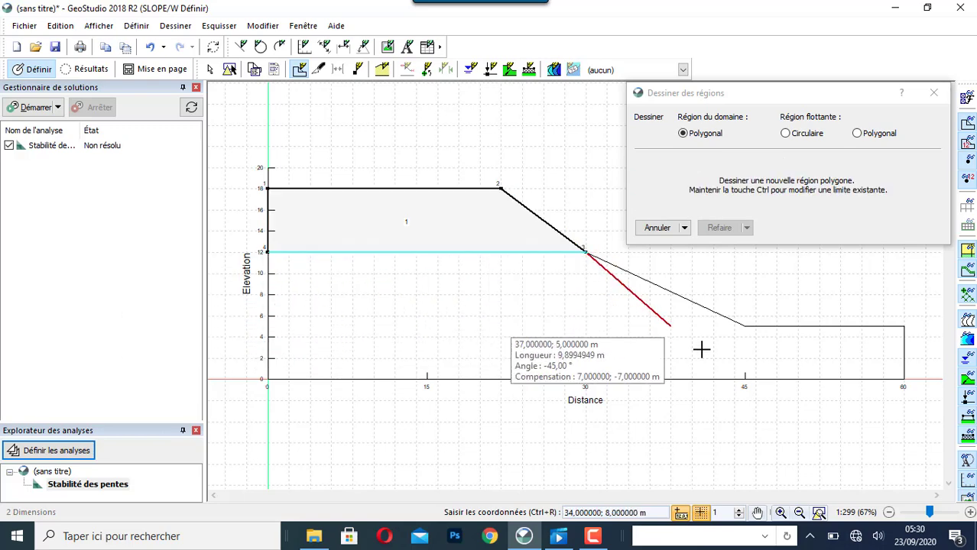
left_click(746, 326)
left_click(903, 327)
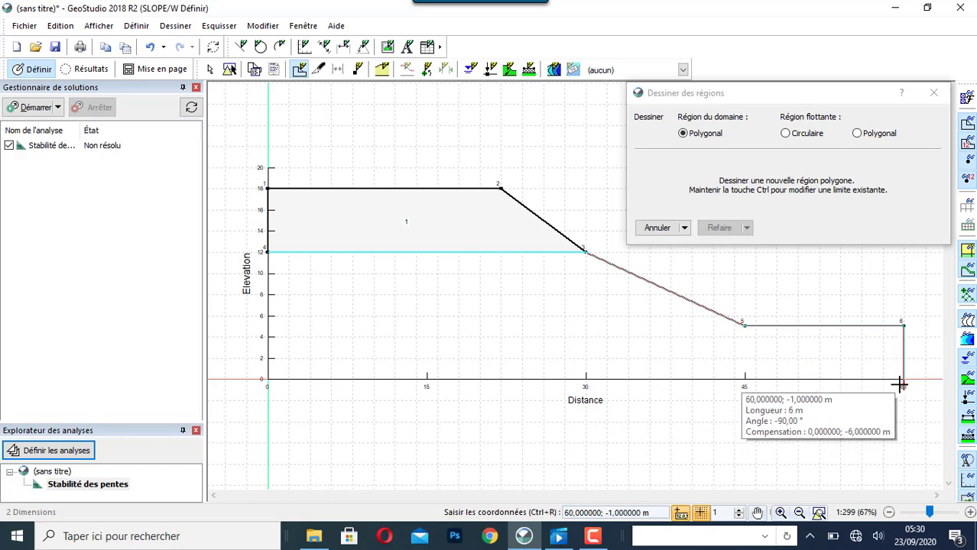
left_click(904, 379)
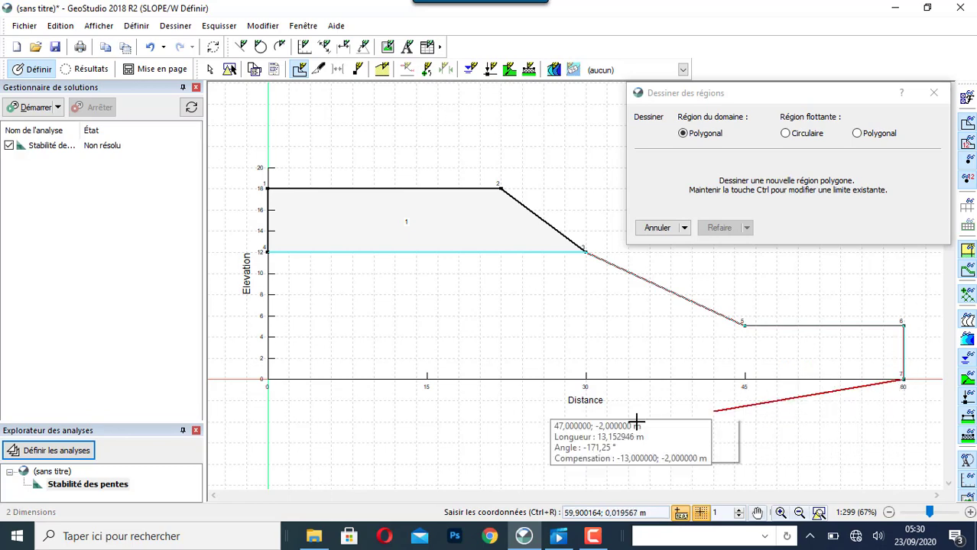
left_click(267, 379)
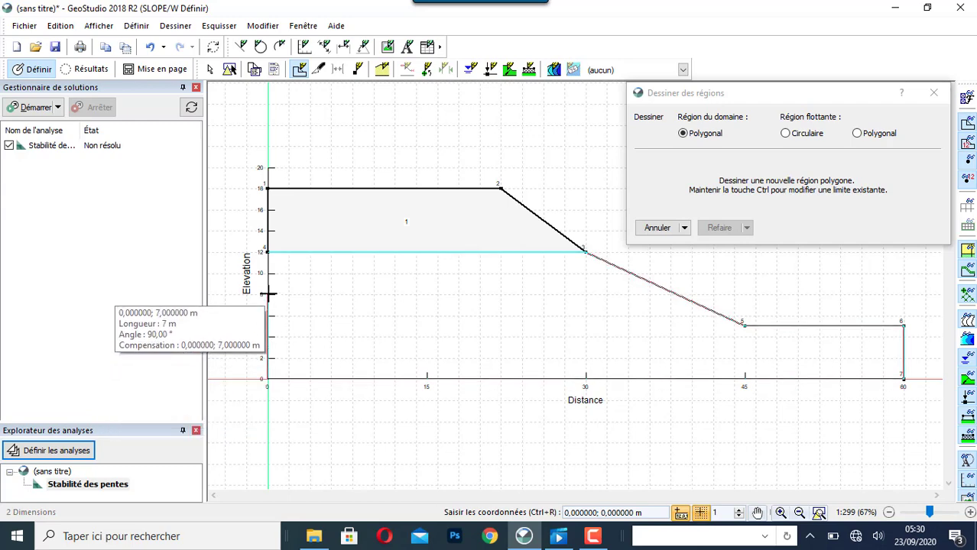
left_click(268, 253)
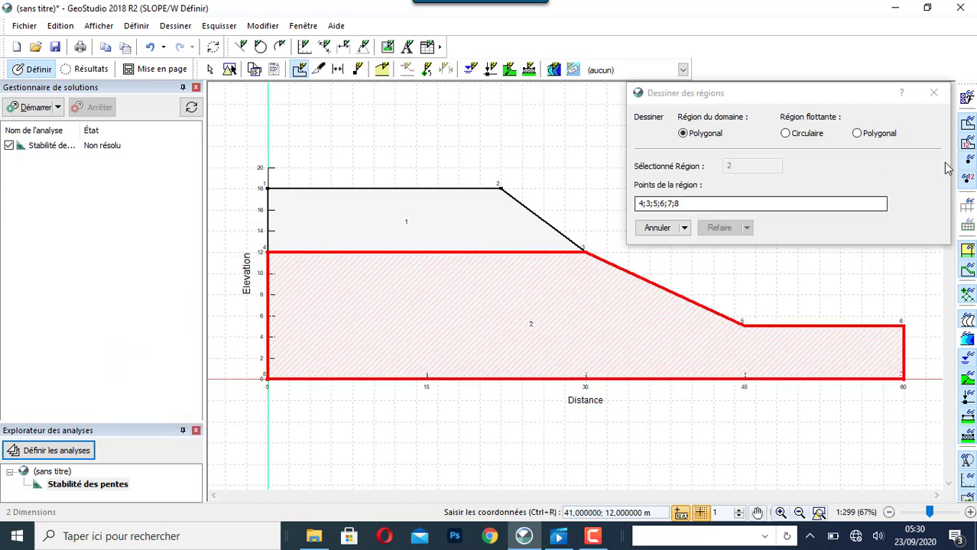
left_click(933, 93)
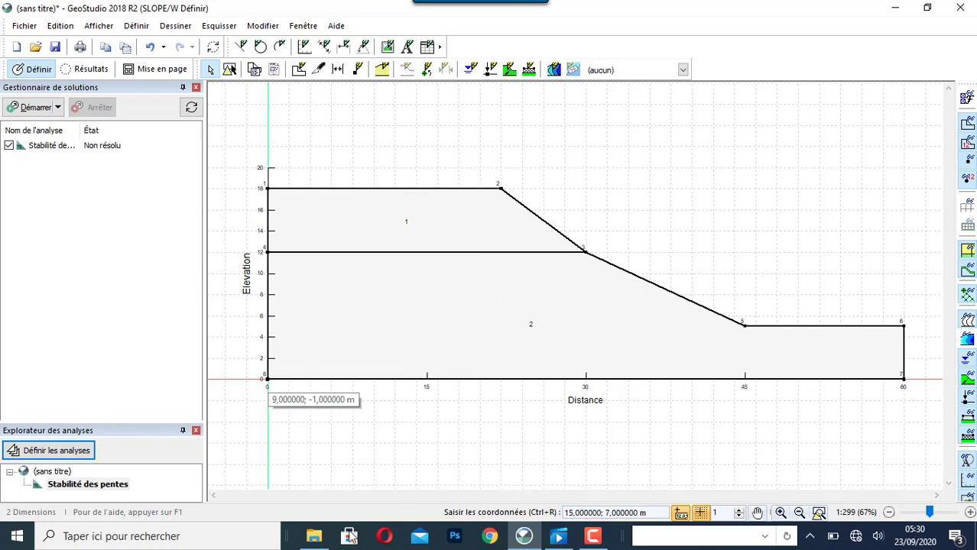
- Add a new material to the material definitions and name it SOL 1
left_click(139, 26)
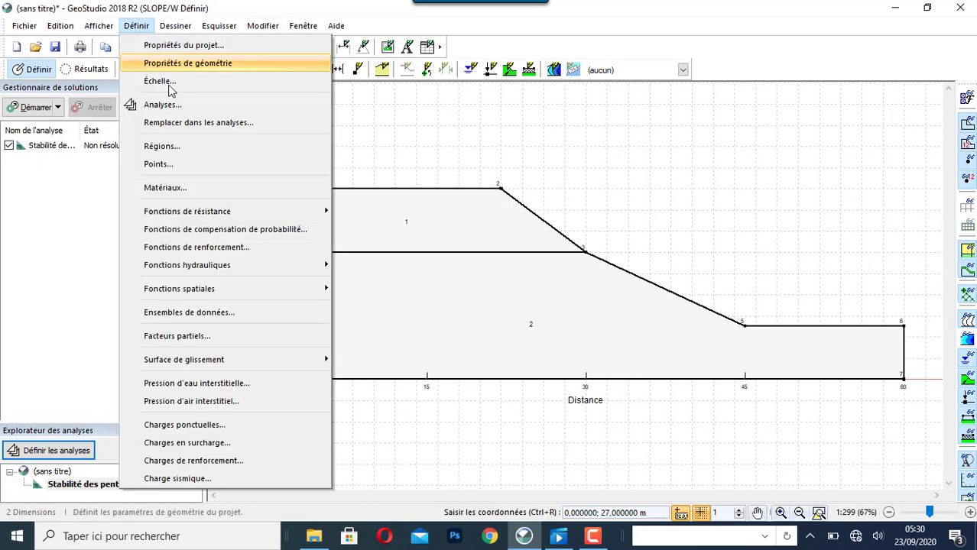
left_click(182, 190)
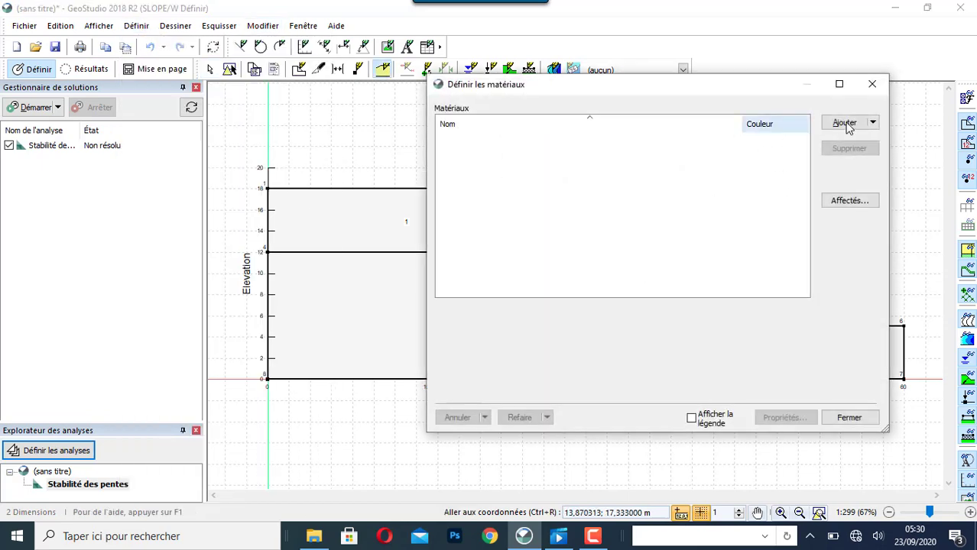
left_click(872, 123)
left_click(833, 140)
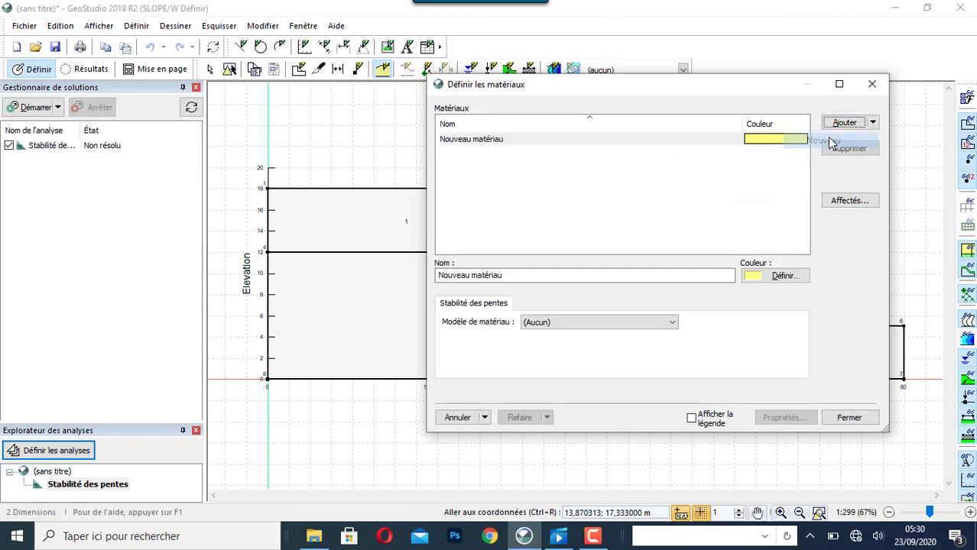
left_click(514, 278)
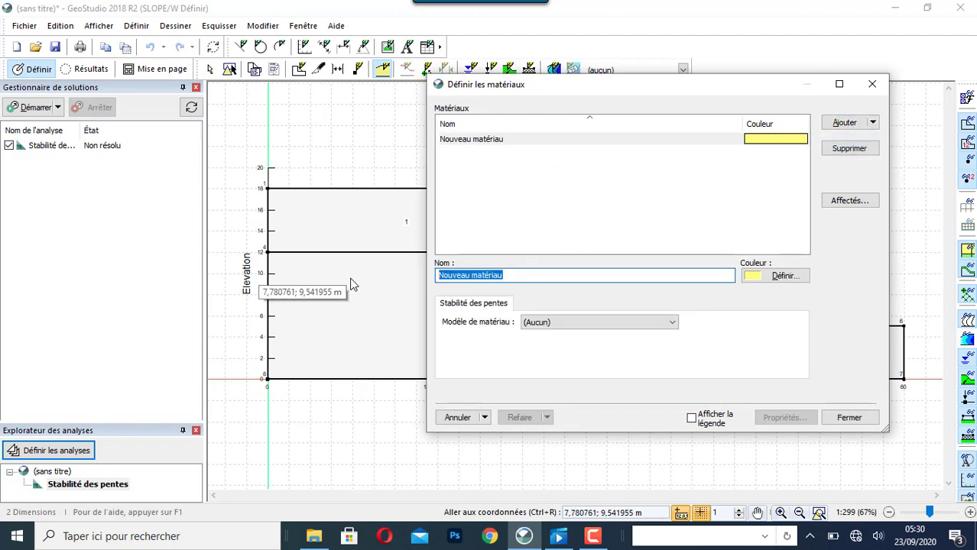
type("SOL 1")
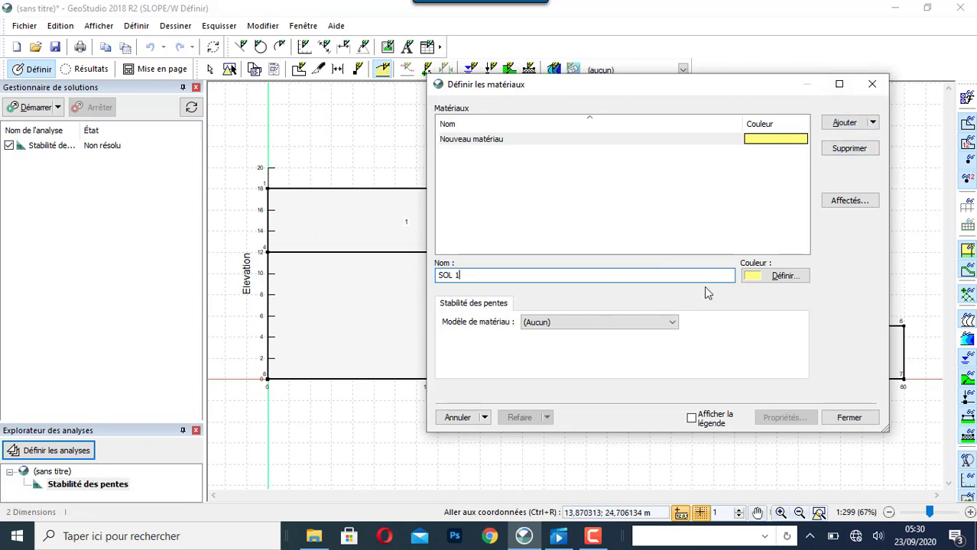
- Give SOL 1 the Mohr-Coulomb model with unit weight 18 kN/m³, effective cohesion 5 kPa and phi 20°
left_click(670, 322)
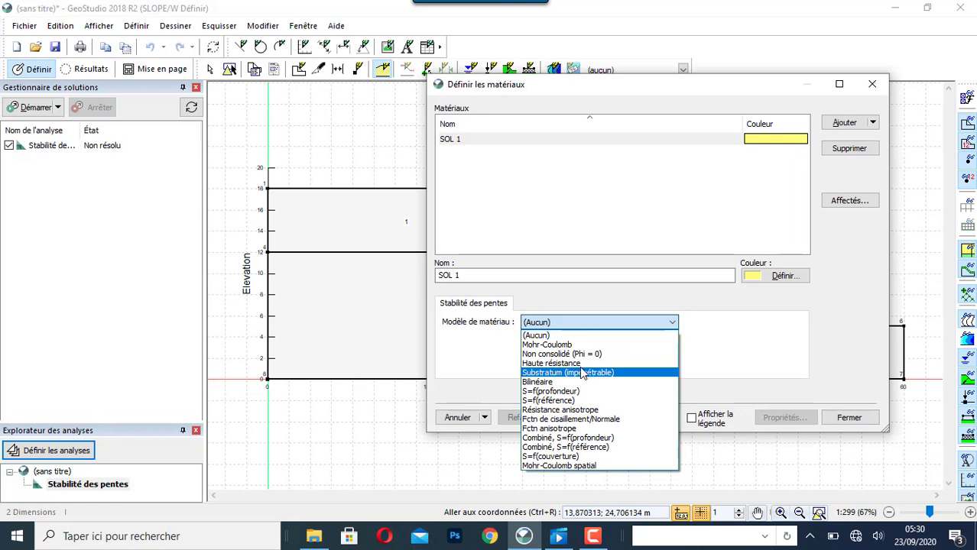
left_click(558, 344)
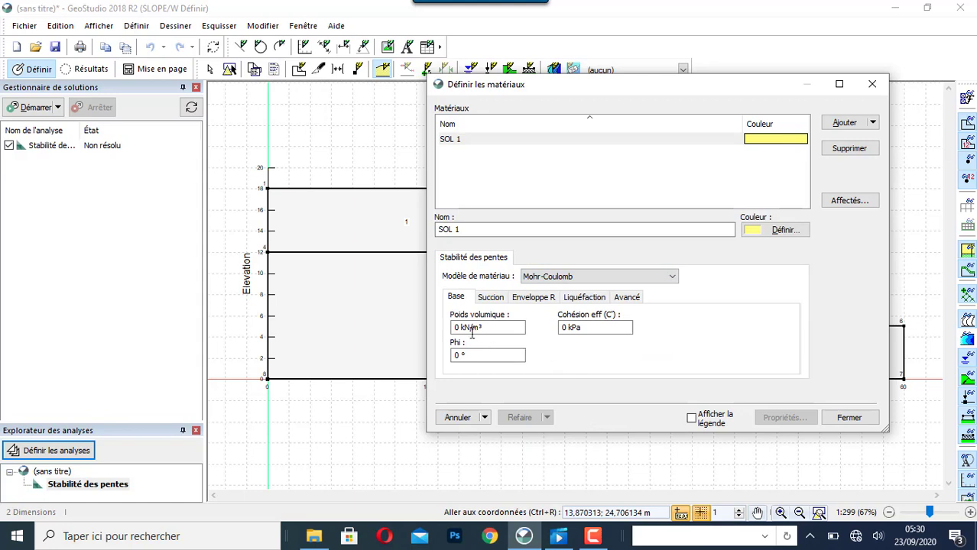
left_click(461, 329)
left_click_drag(459, 328, 442, 331)
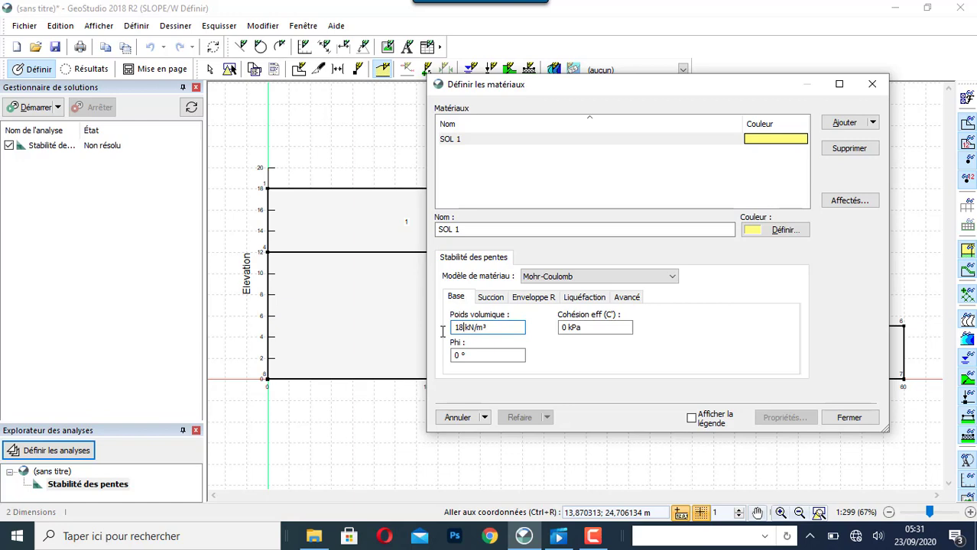
type("18")
left_click_drag(567, 328, 560, 336)
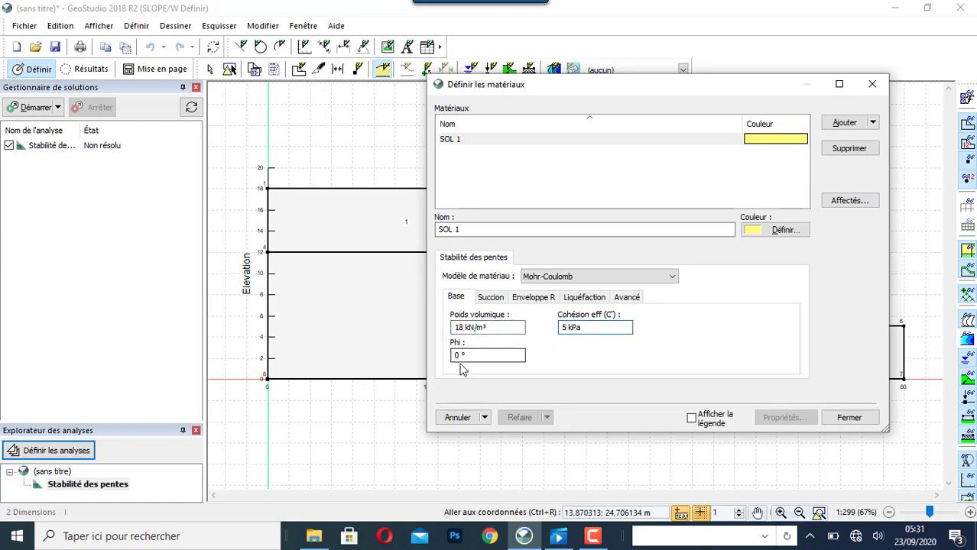
left_click_drag(462, 355, 454, 357)
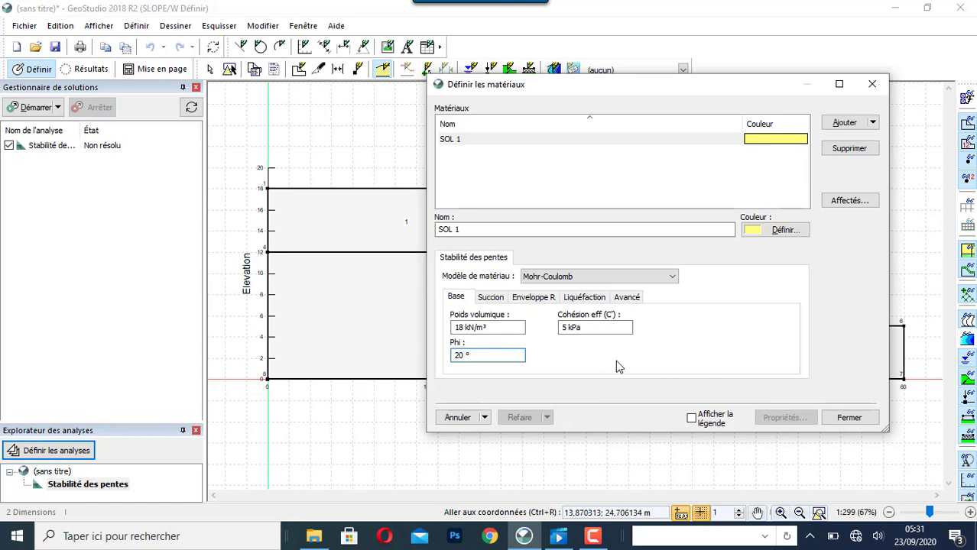
- Clone SOL 1 as SOL 2 with unit weight 21 kN/m³, effective cohesion 12 kPa and phi 25°, and close the material definitions
left_click(873, 123)
left_click(831, 157)
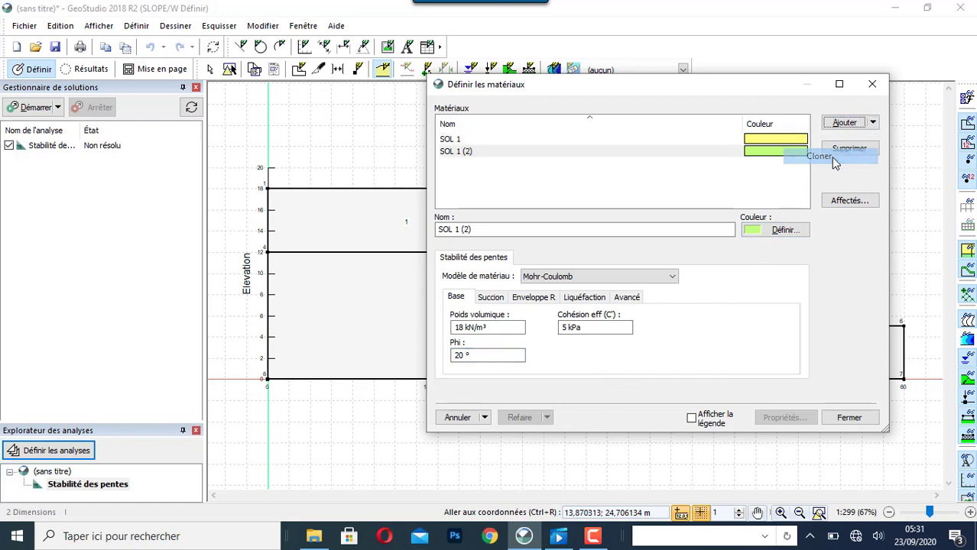
left_click(482, 231)
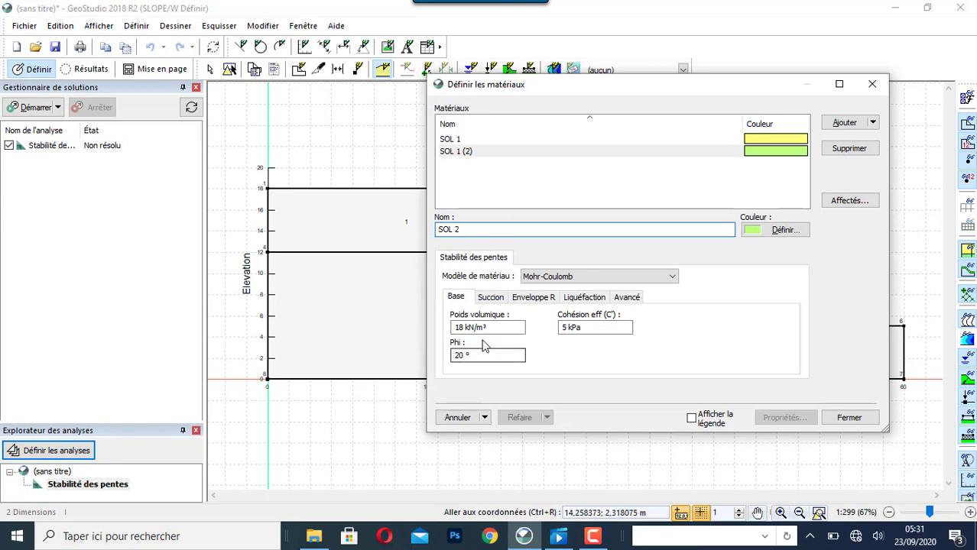
double_click(457, 327)
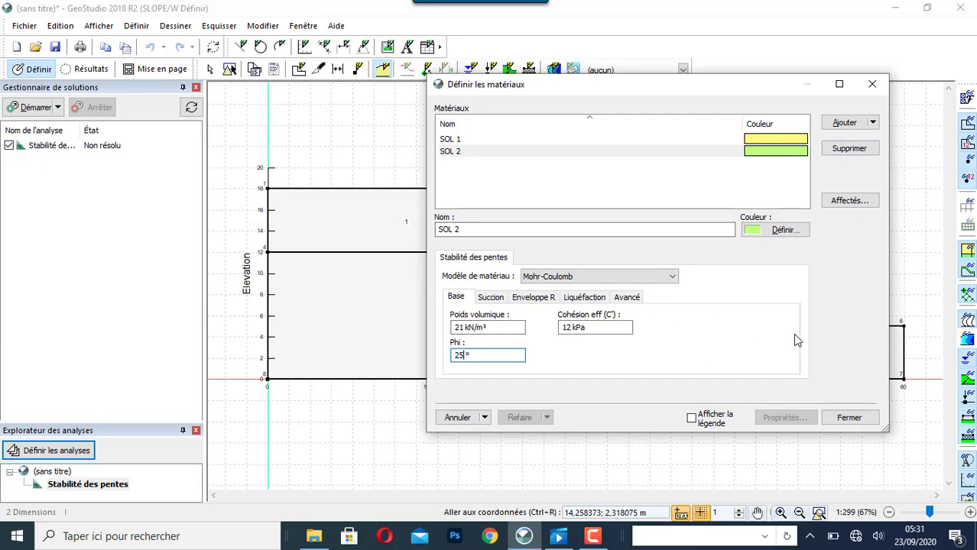
left_click(842, 422)
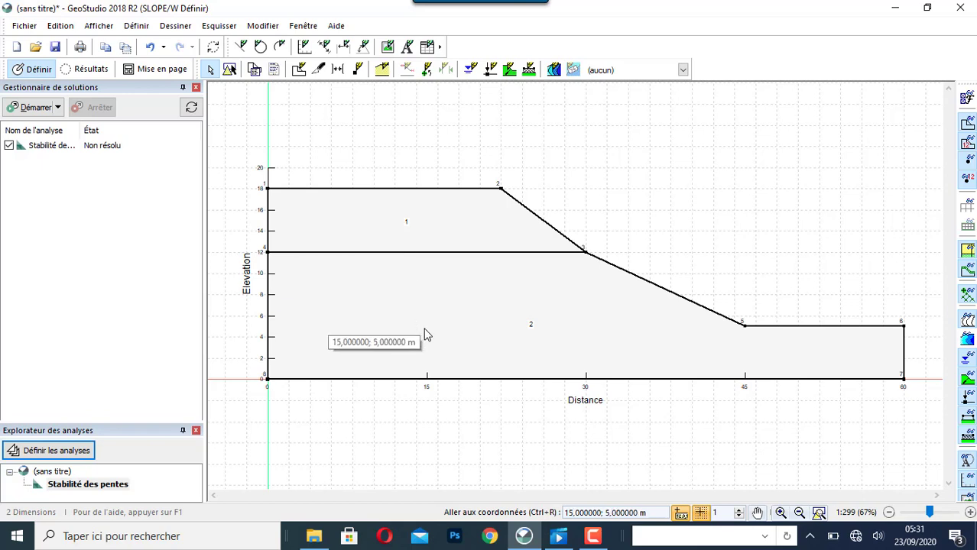
- Assign SOL 1 to the upper region and SOL 2 to the lower region of the slope
left_click(175, 26)
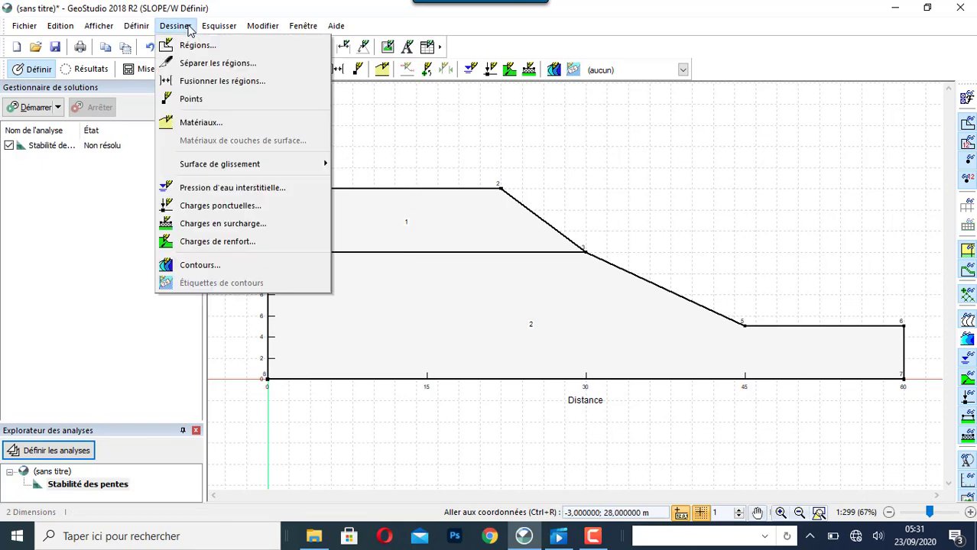
left_click(199, 124)
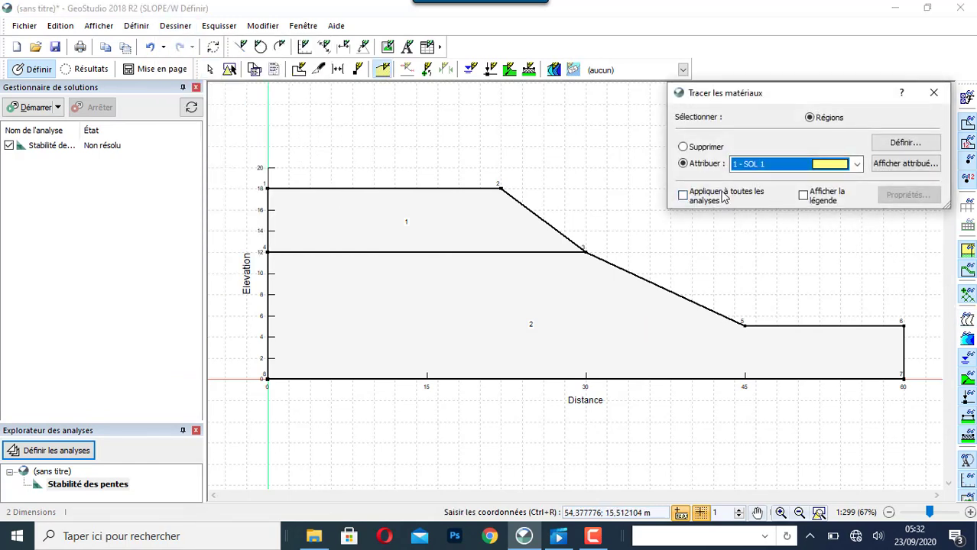
left_click(403, 222)
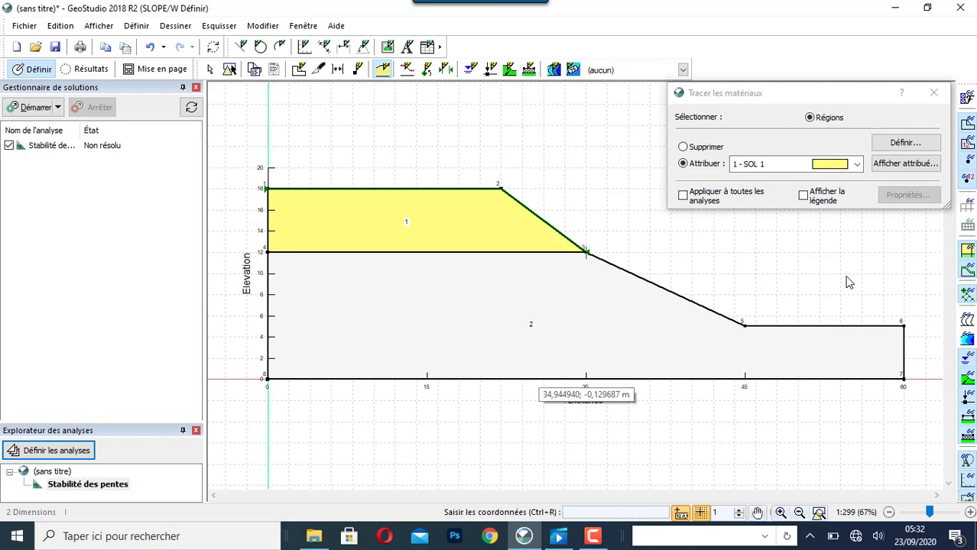
left_click(858, 165)
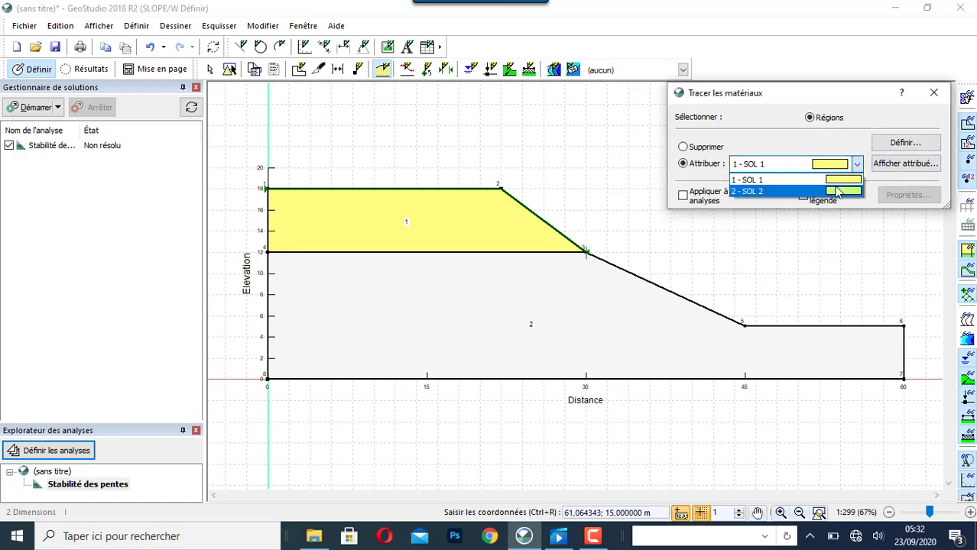
left_click(837, 191)
left_click(560, 301)
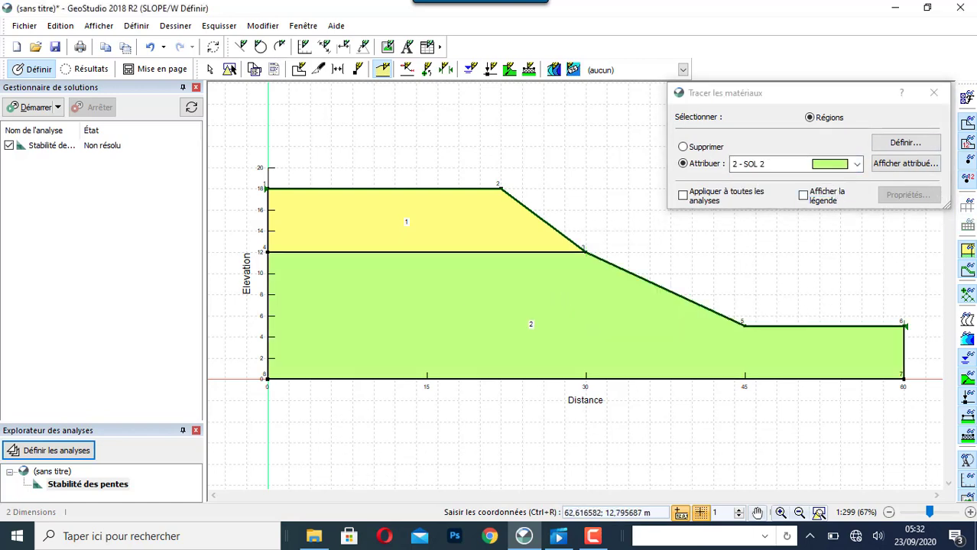
left_click(934, 95)
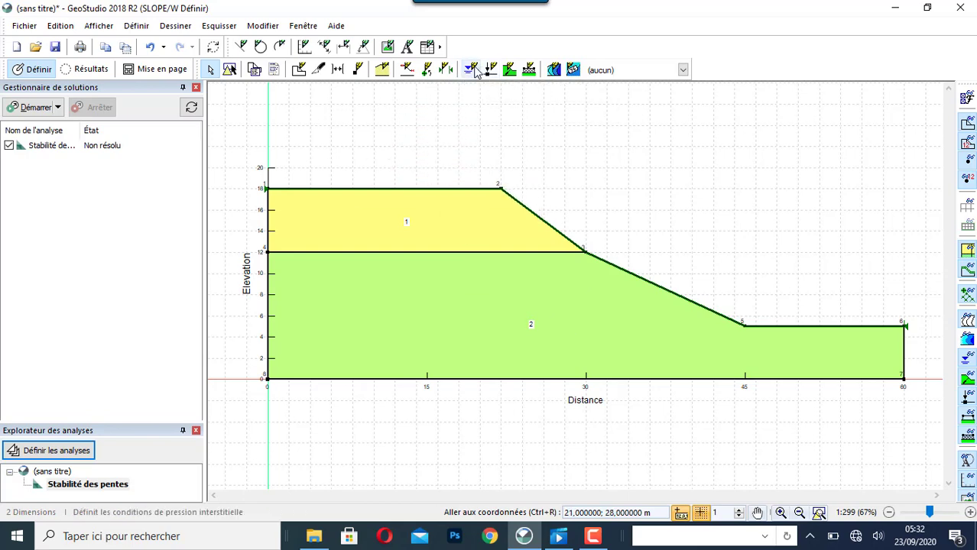
- Add a new piezometric line for drawing pore-water pressure, applied to SOL 1 and SOL 2
left_click(137, 26)
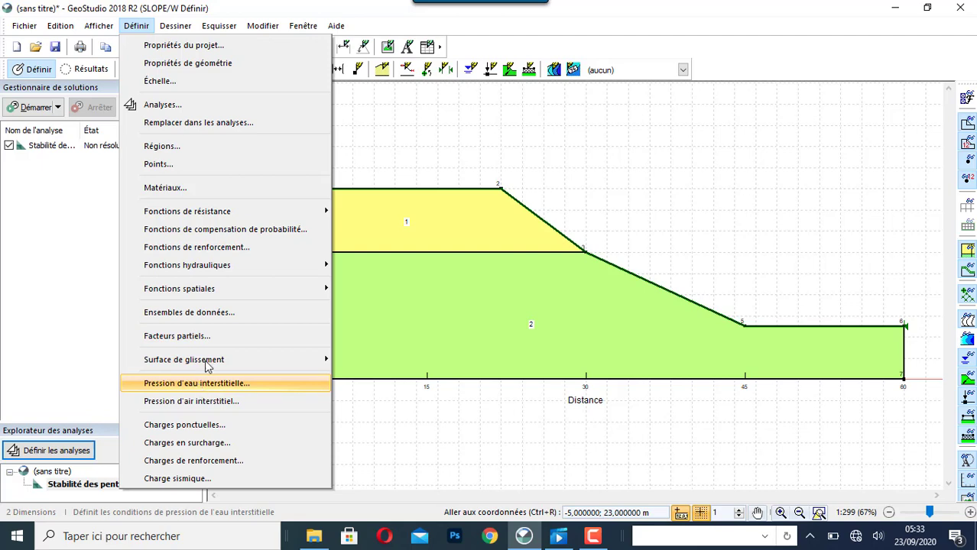
mouse_move(176, 26)
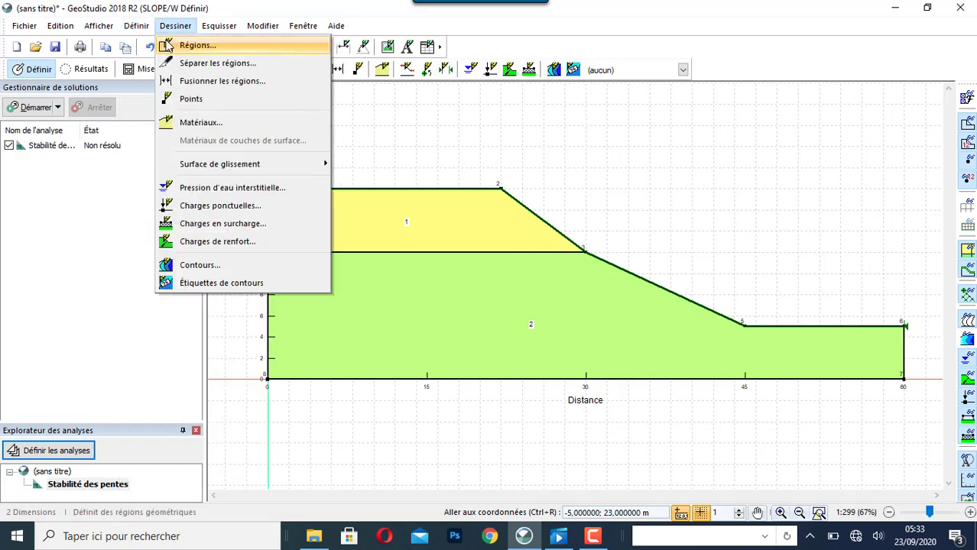
left_click(193, 191)
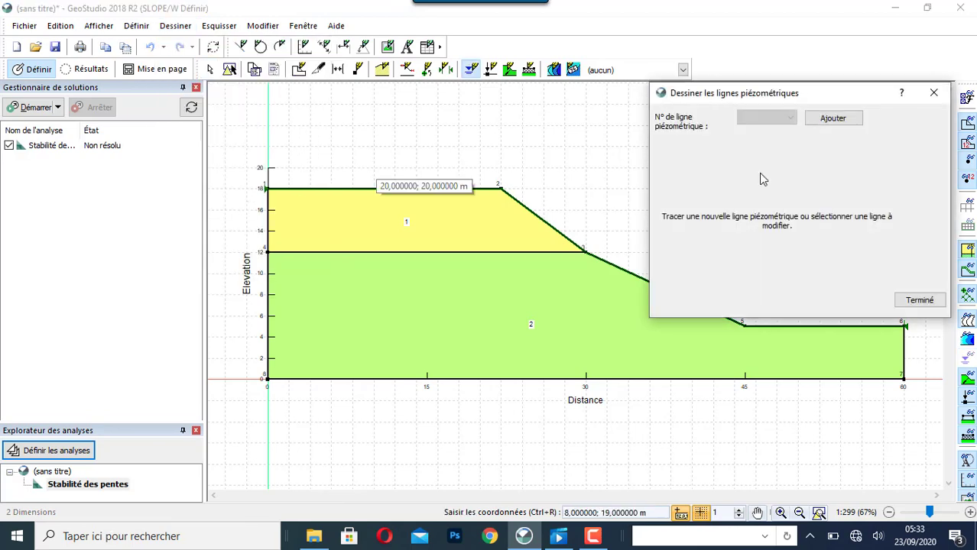
left_click(835, 120)
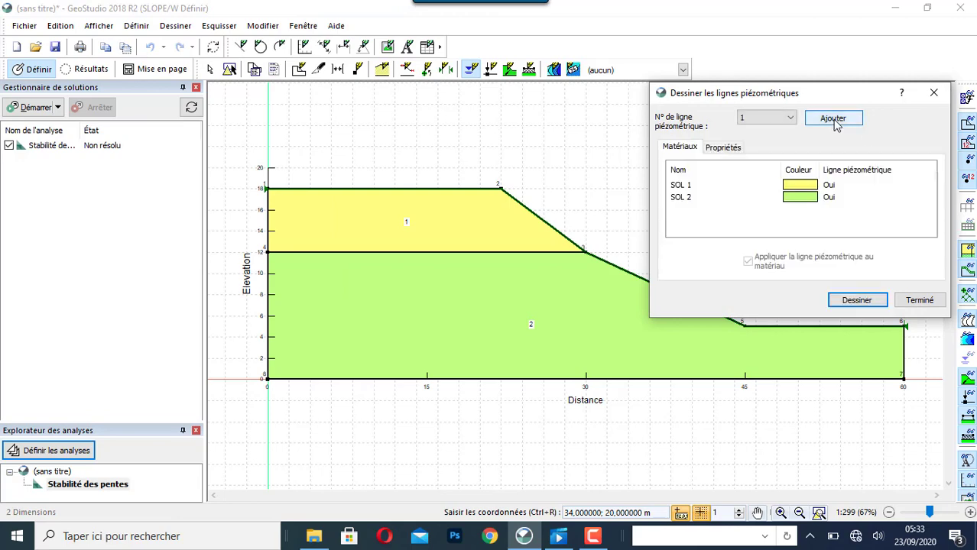
- Draw the piezometric line through (0, 11), (15, 9), (30, 7), (45, 7) and (60, 7) m and finish it
left_click(854, 301)
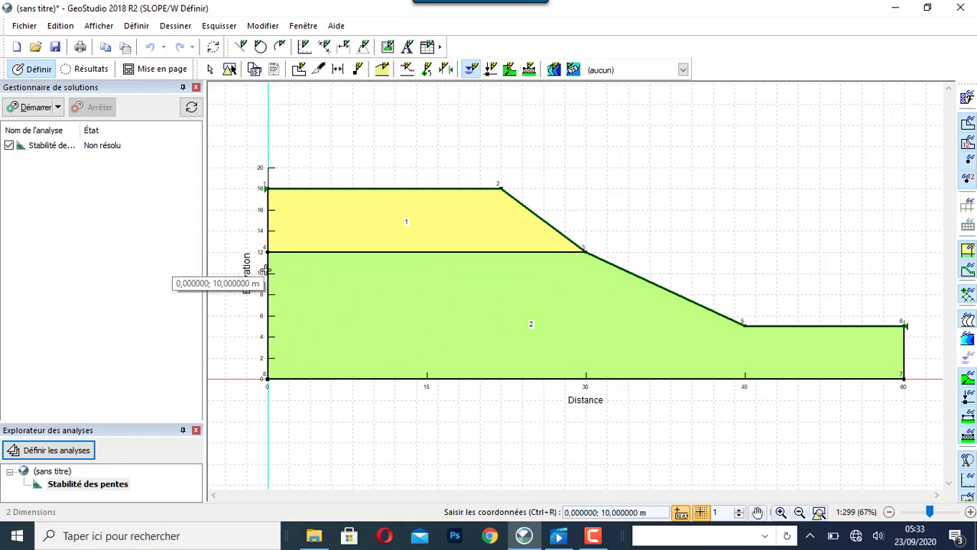
left_click(309, 284)
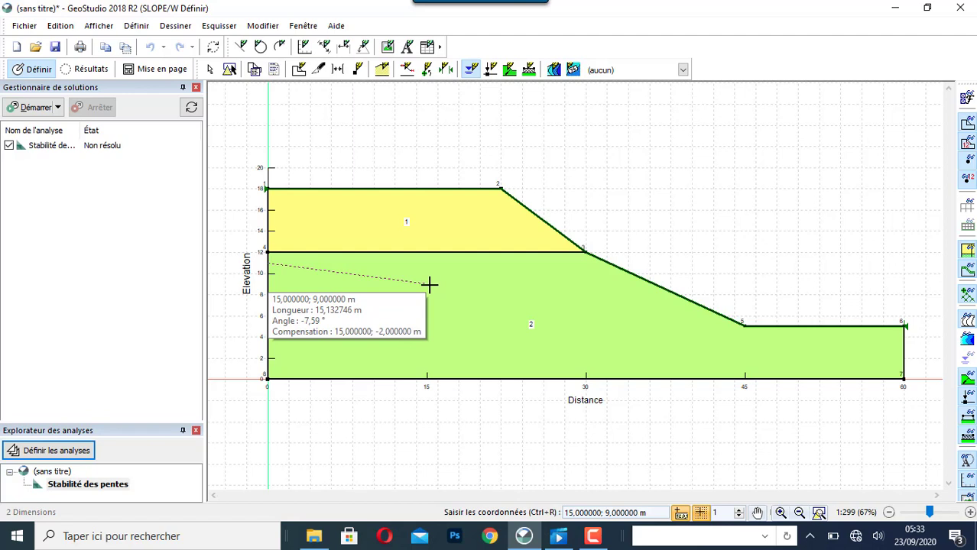
left_click(430, 285)
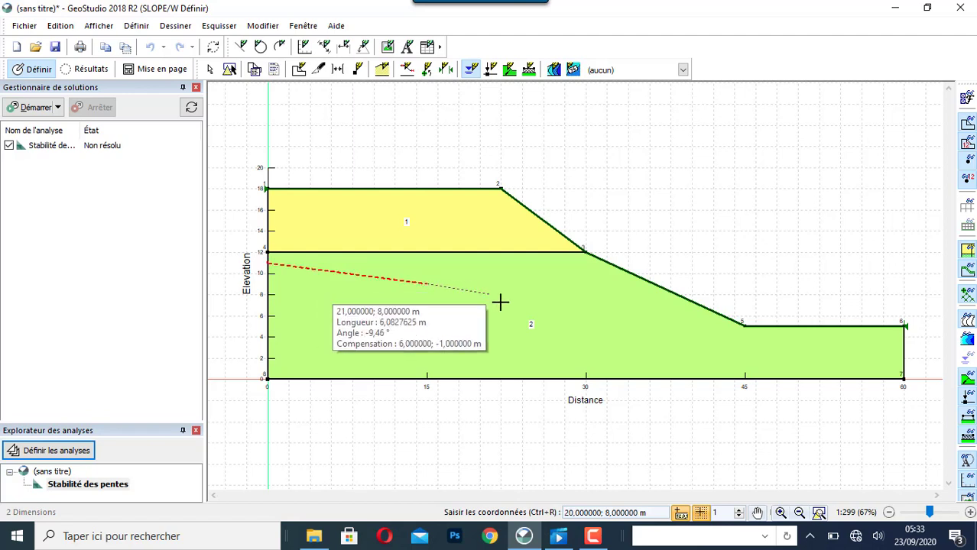
left_click(586, 304)
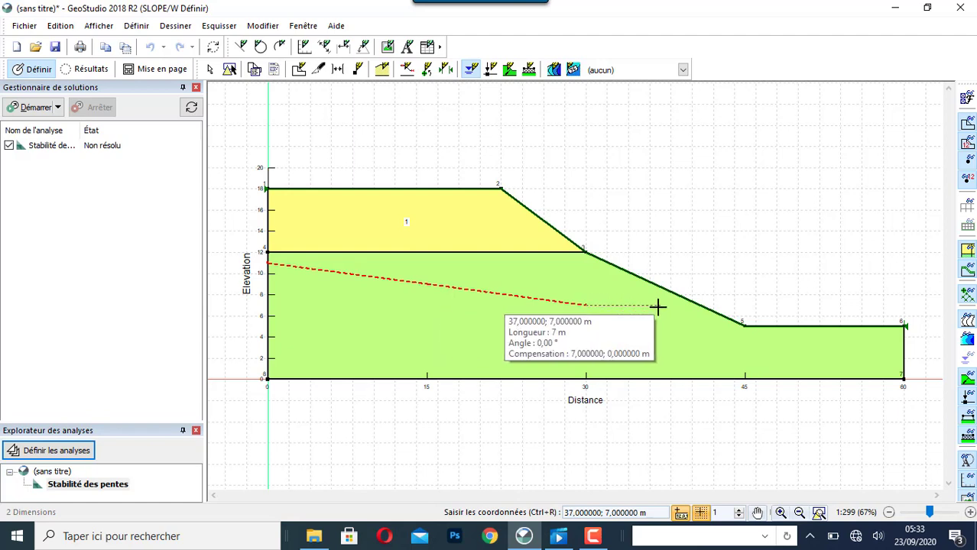
left_click(745, 310)
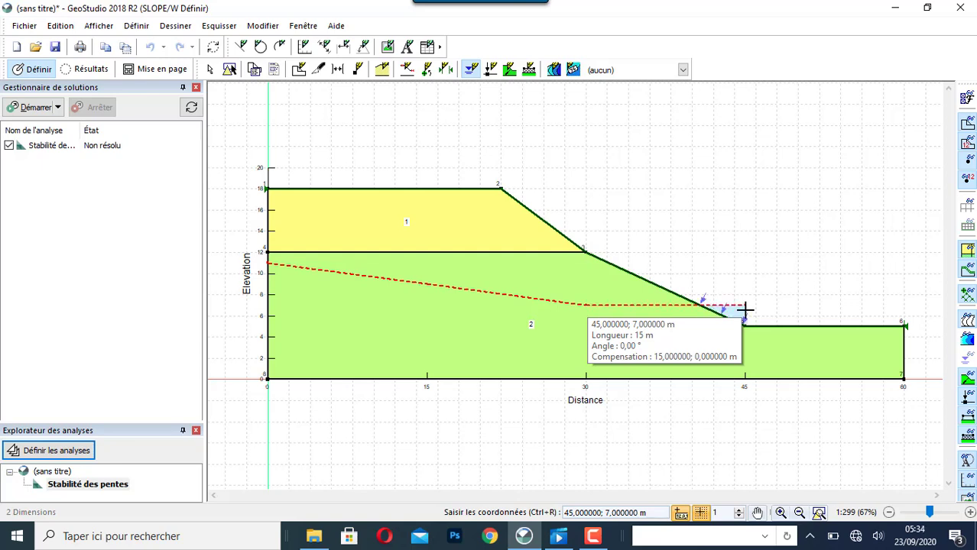
left_click(901, 304)
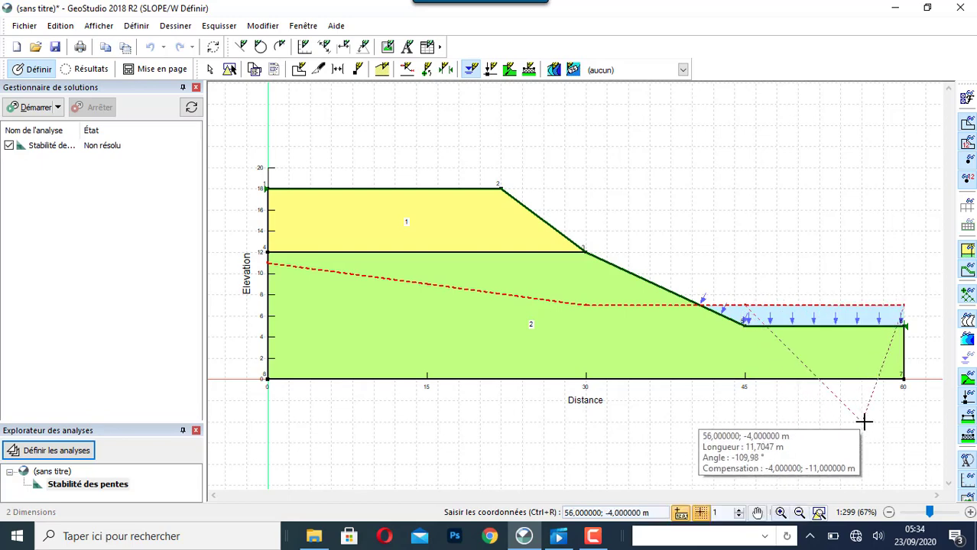
right_click(891, 374)
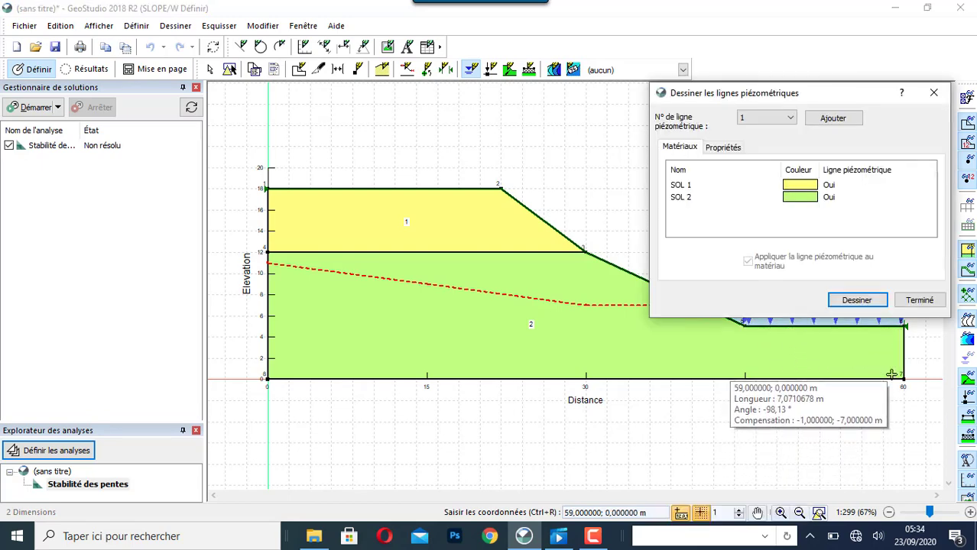
left_click(920, 300)
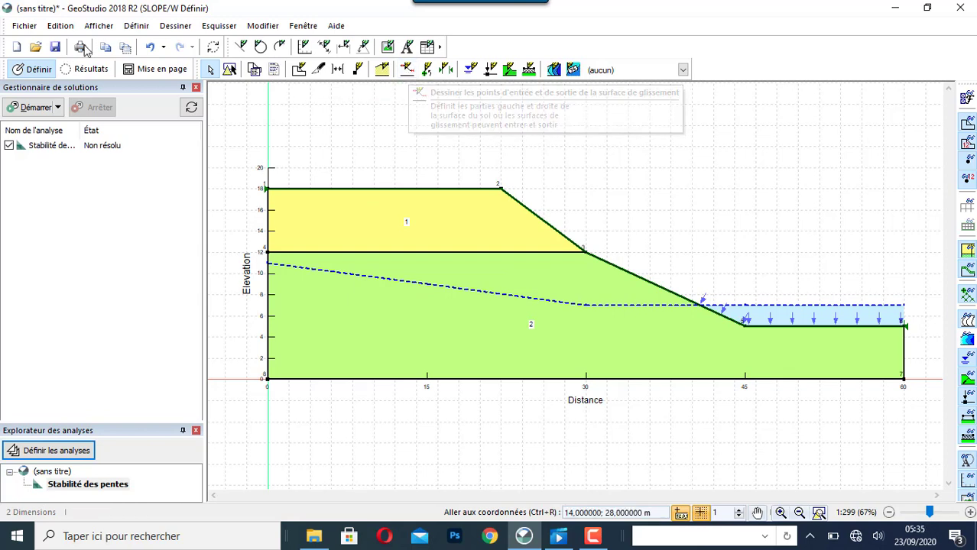
left_click(176, 26)
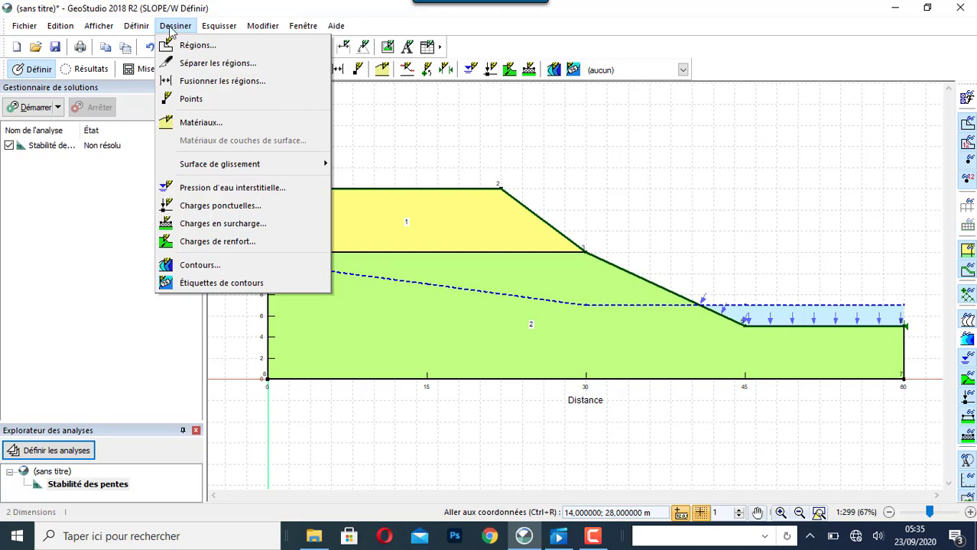
mouse_move(148, 32)
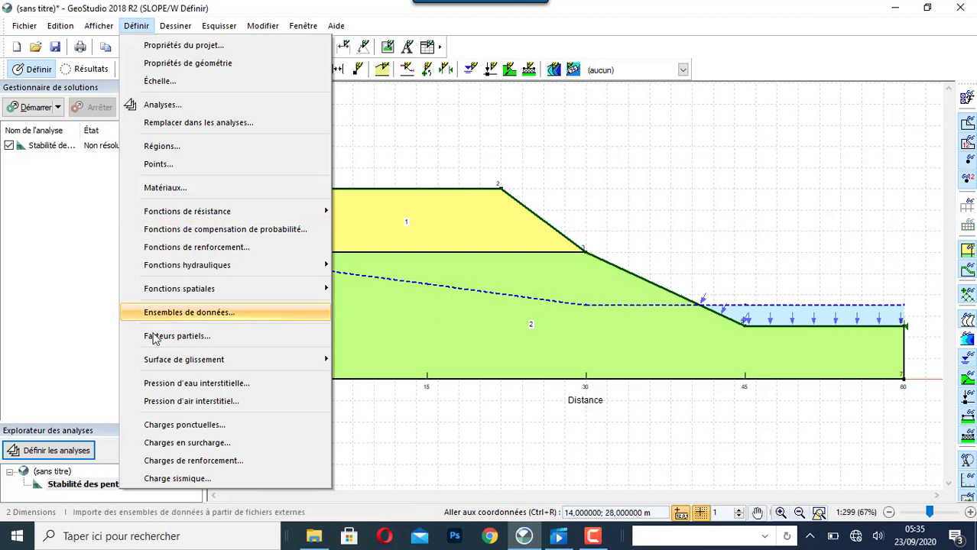
mouse_move(159, 362)
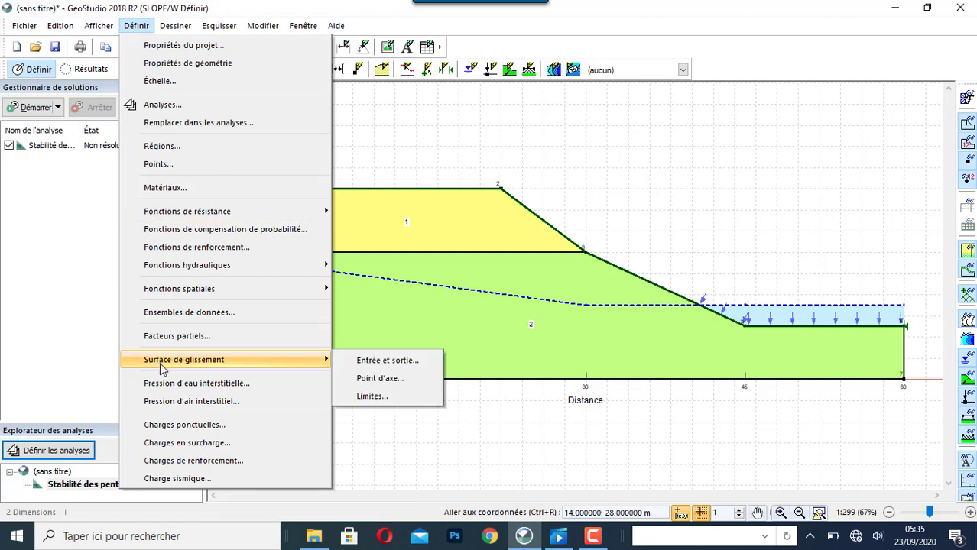
left_click(406, 366)
left_click_drag(542, 185, 306, 267)
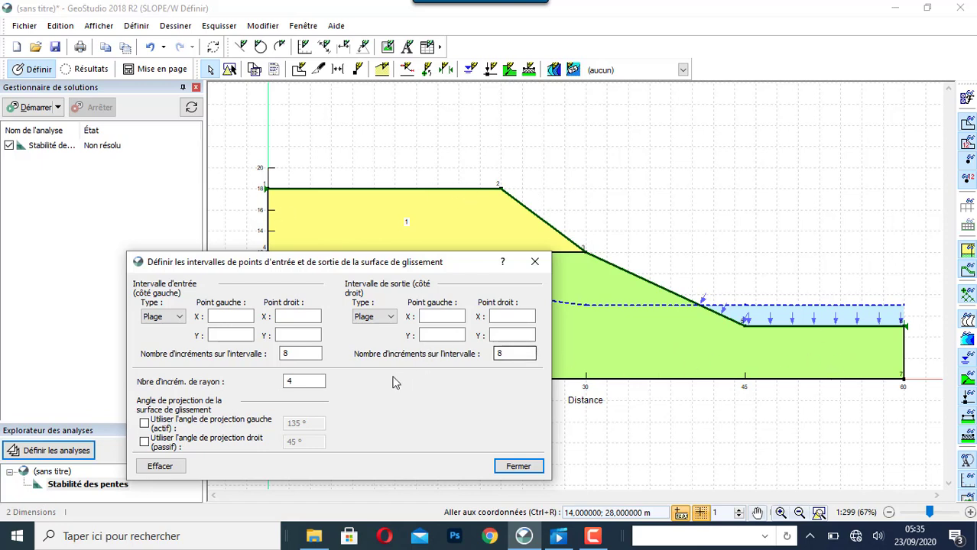
left_click(229, 316)
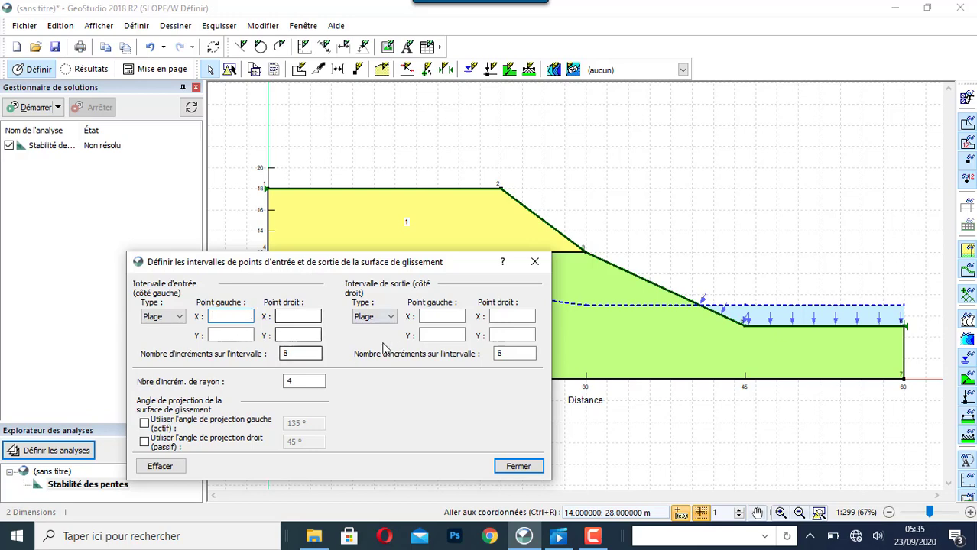
left_click(514, 465)
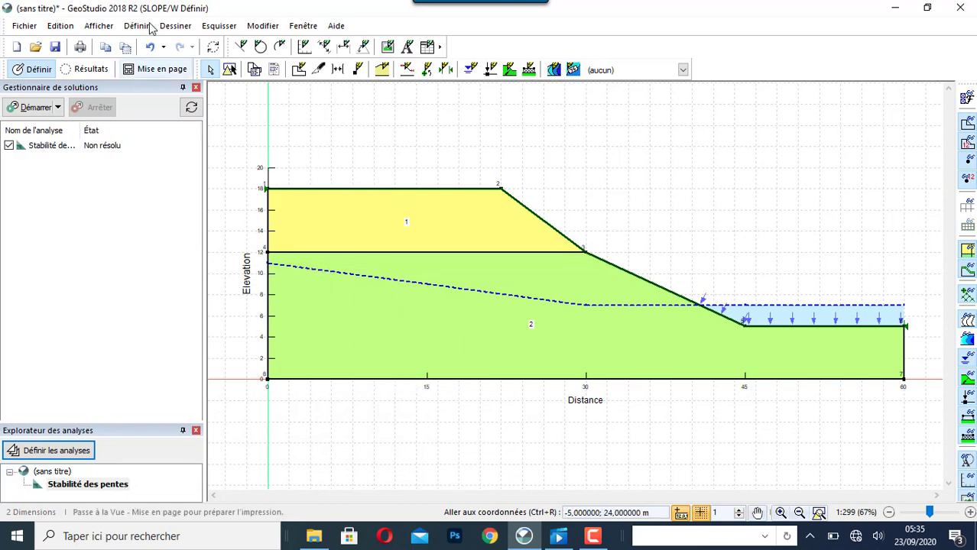
- Start the slip surface Entry and Exit definition and draw the entry range on the crest from about X 1.9 to 18 m at Y 18 m
left_click(175, 26)
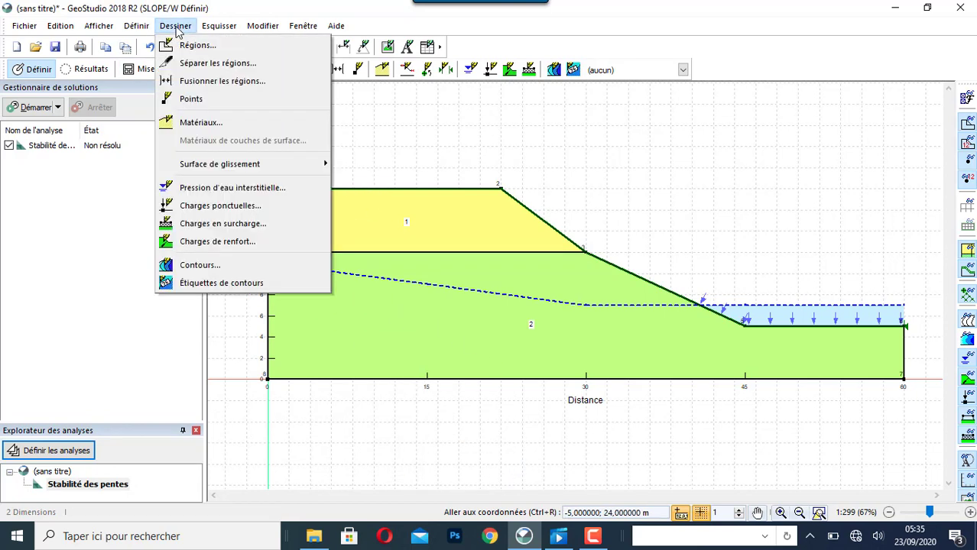
mouse_move(283, 168)
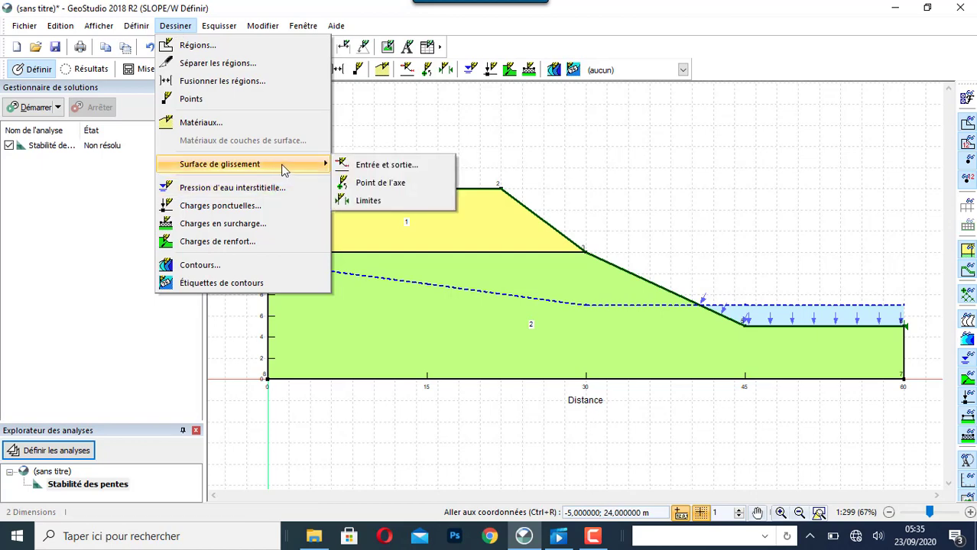
left_click(375, 165)
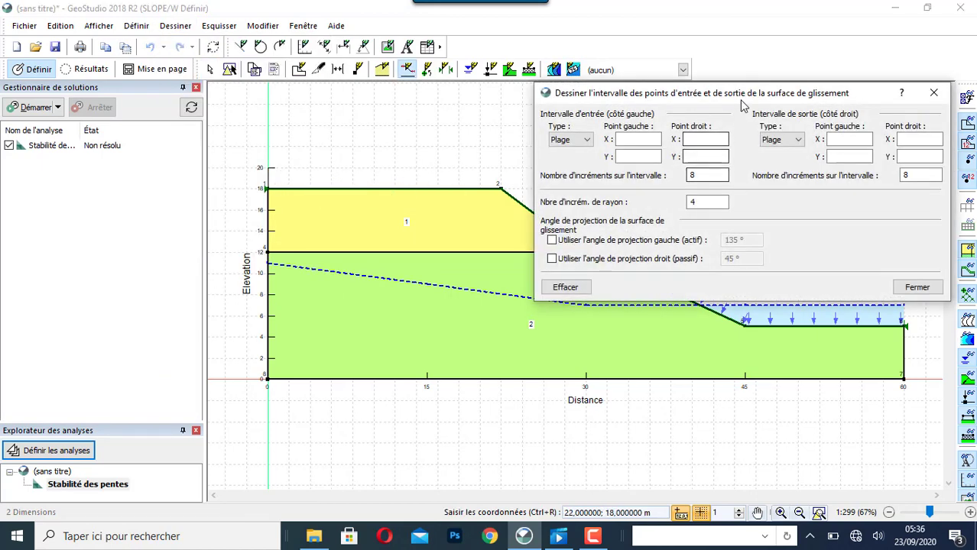
left_click_drag(744, 94, 589, 321)
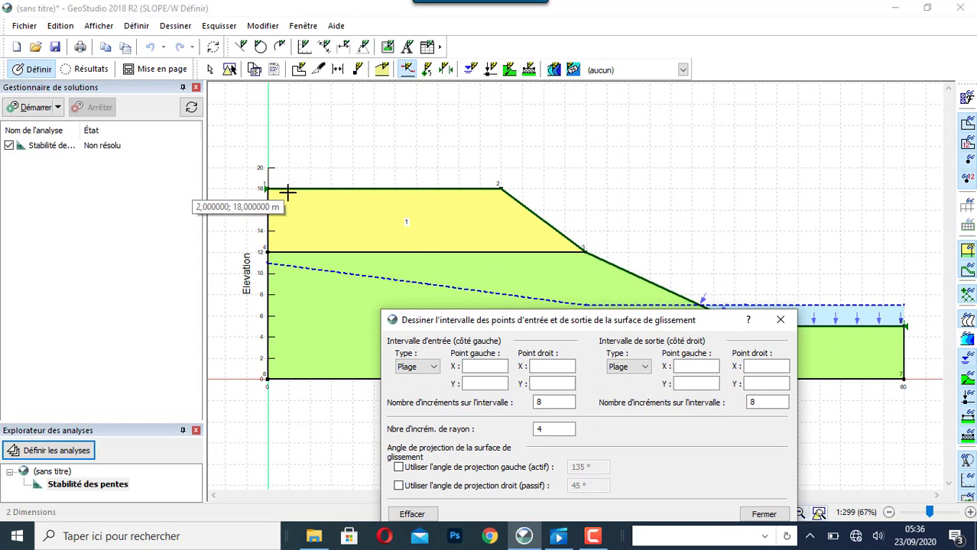
left_click_drag(288, 188, 457, 189)
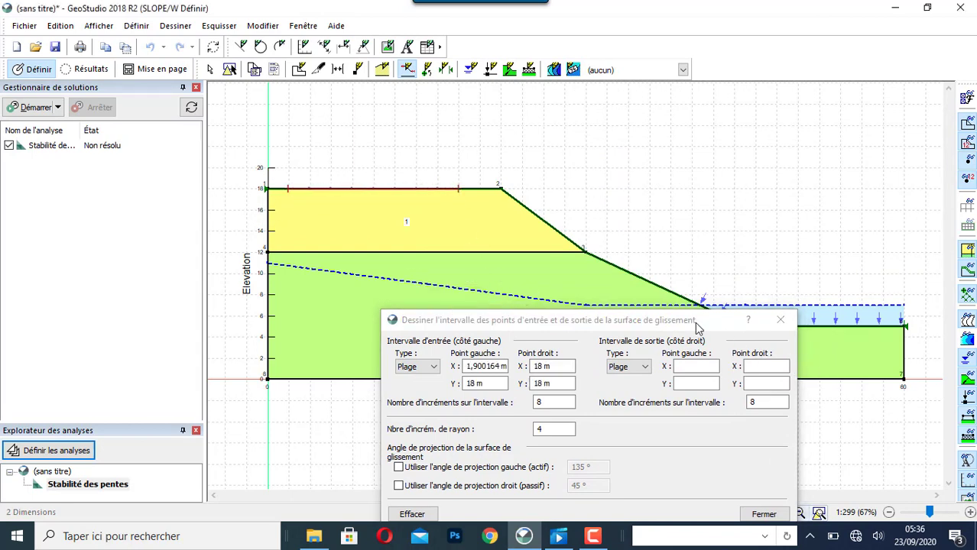
- Draw the exit range along the toe surface from about X 45.06 to 55 m at Y 5 m and finish the definition
left_click_drag(680, 325, 784, 16)
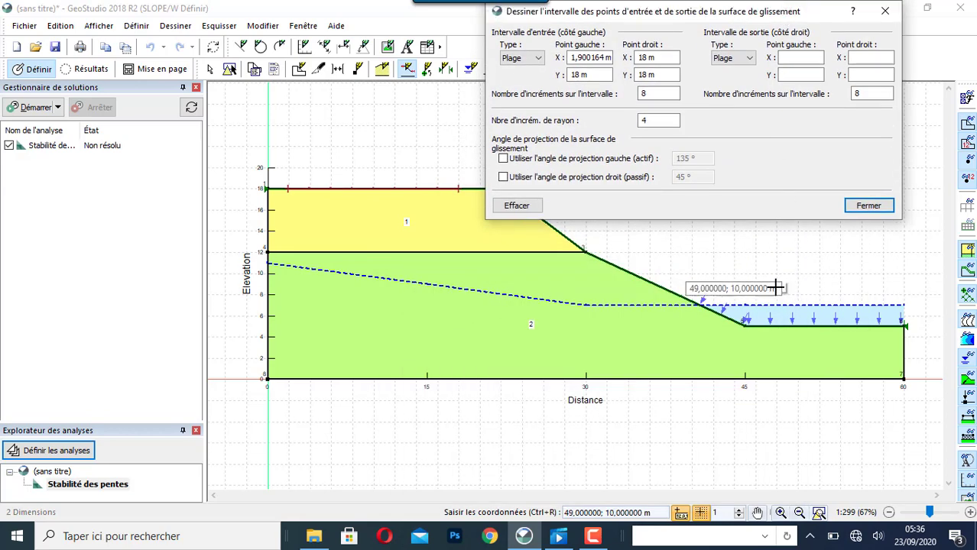
left_click_drag(745, 326, 850, 324)
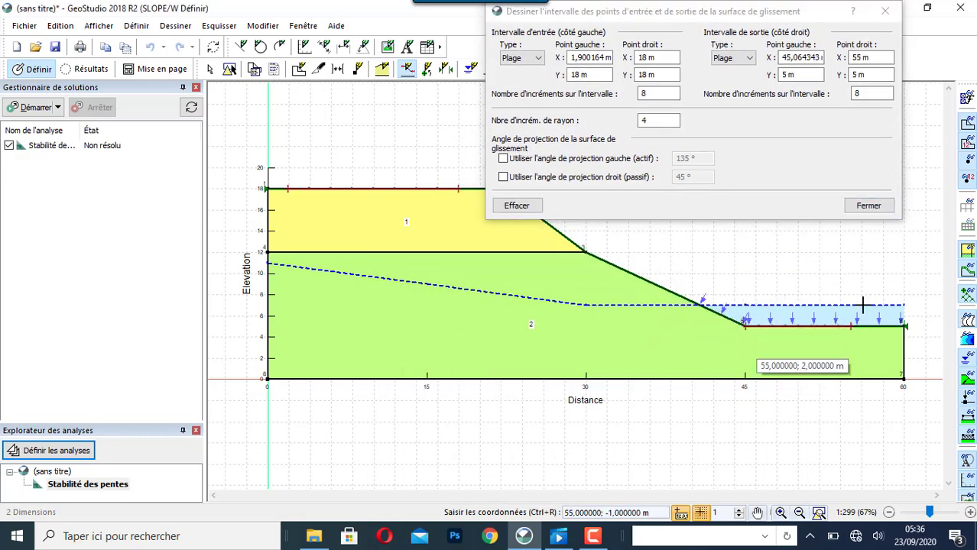
left_click(872, 207)
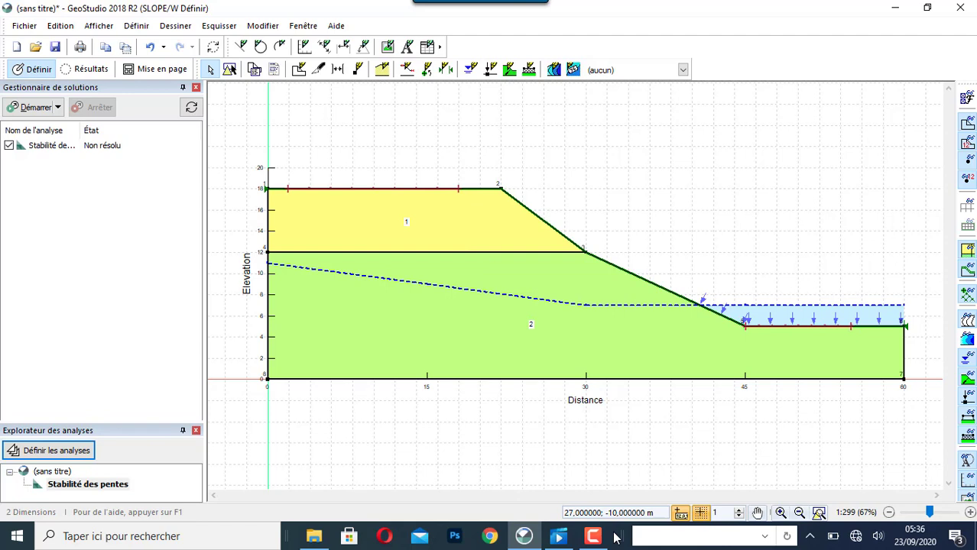
- Start solving the analysis and enter the save name Stabilité de pente 1.gsz, based on the existing Stabilité de pente.gsz
left_click(36, 108)
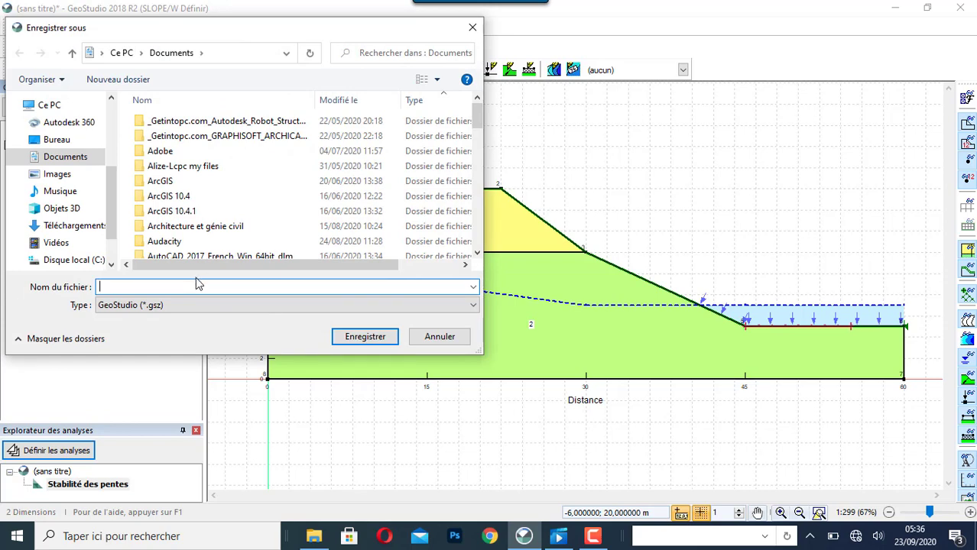
type("S")
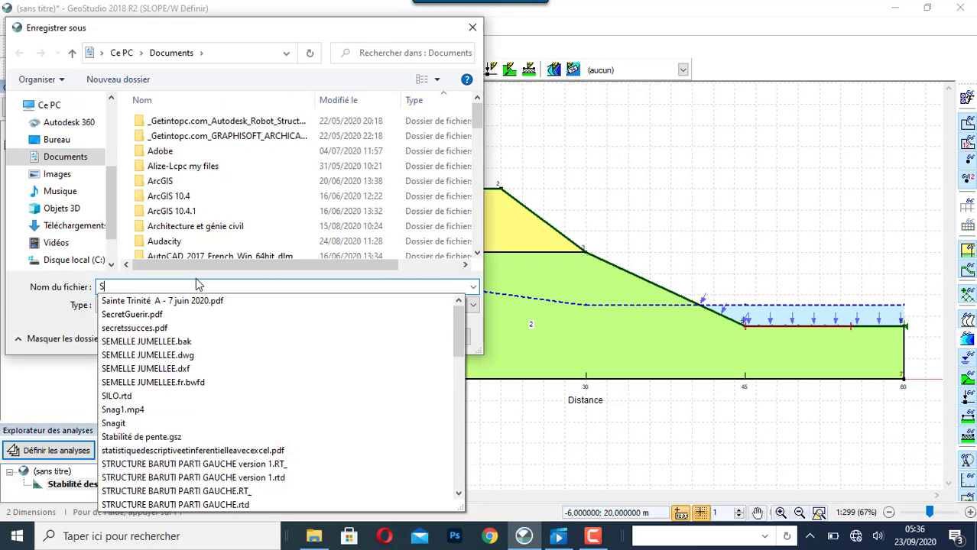
type("TA")
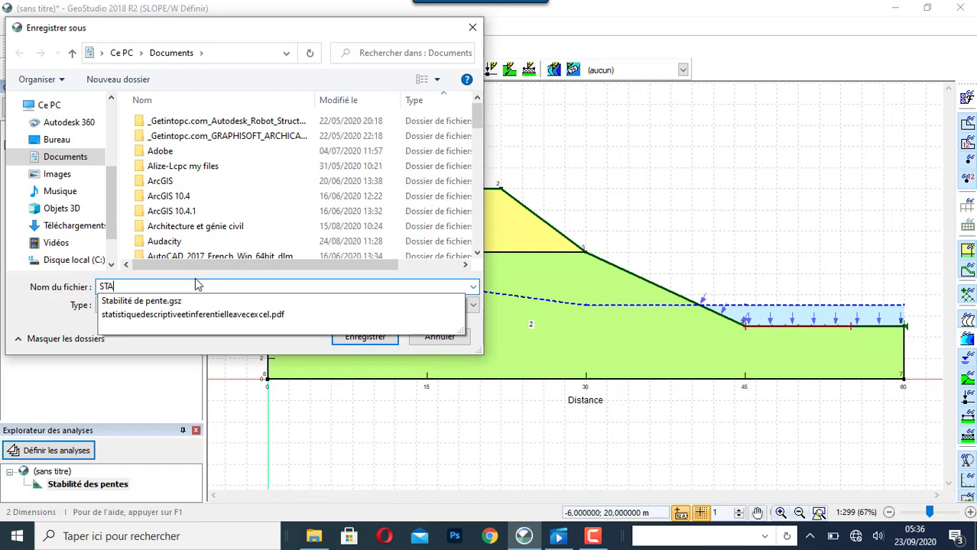
left_click(157, 303)
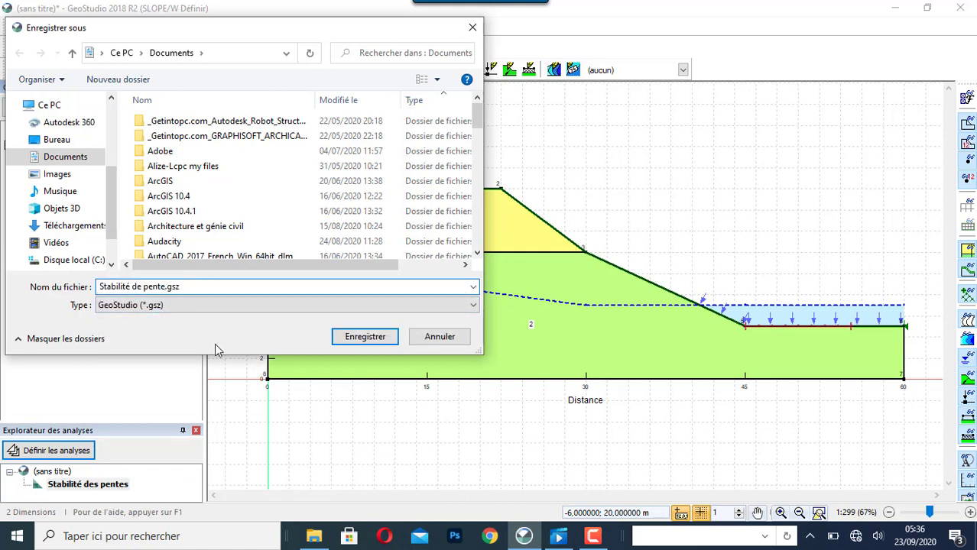
key("Left")
key("Left")
key("Left")
key("Left")
type("1")
- Change the file name to Stabilité des pentes 1.gsz and save the project in Documents
left_click_drag(224, 109, 348, 373)
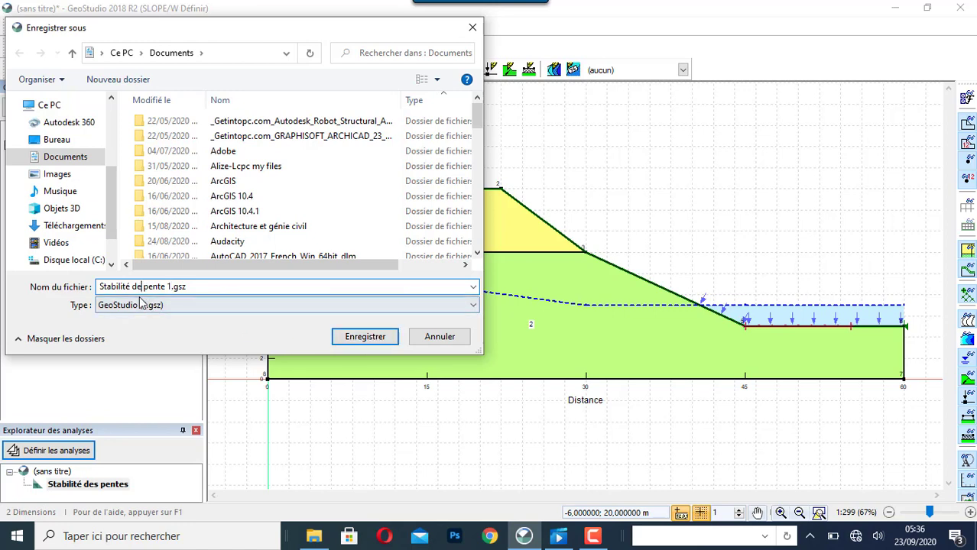
type("S")
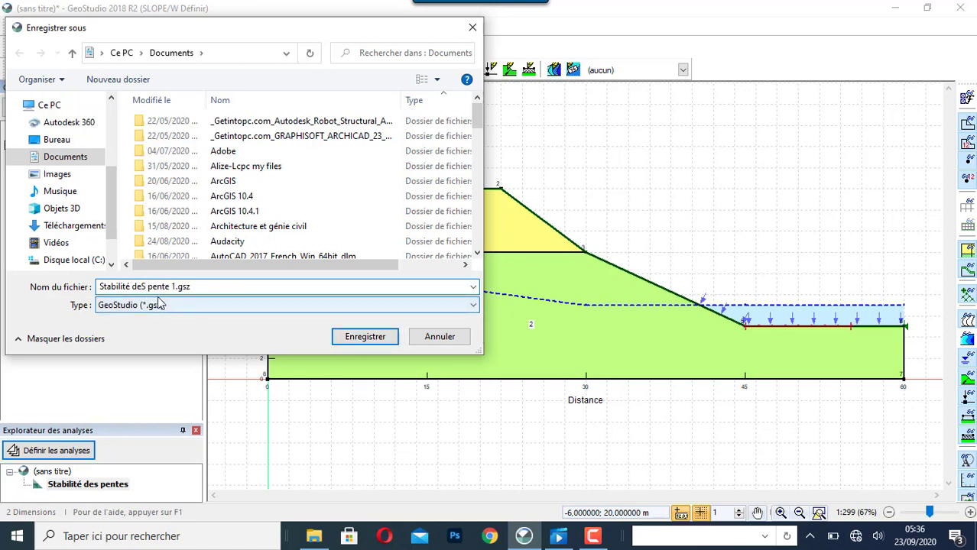
key("BackSpace")
type("s")
left_click(169, 288)
type("s")
left_click(364, 337)
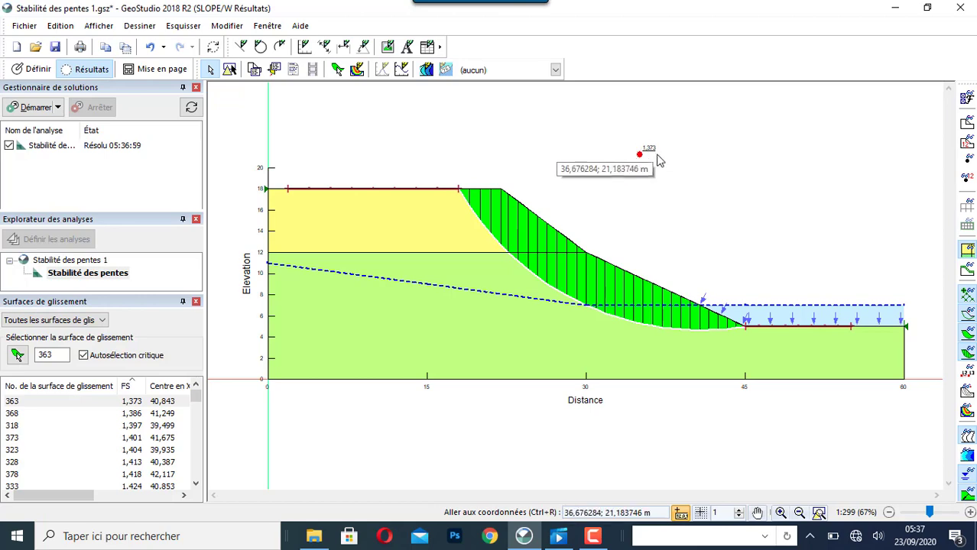
- Examine the factor of safety shown above the critical slip surface
scroll(644, 151, "up", 4)
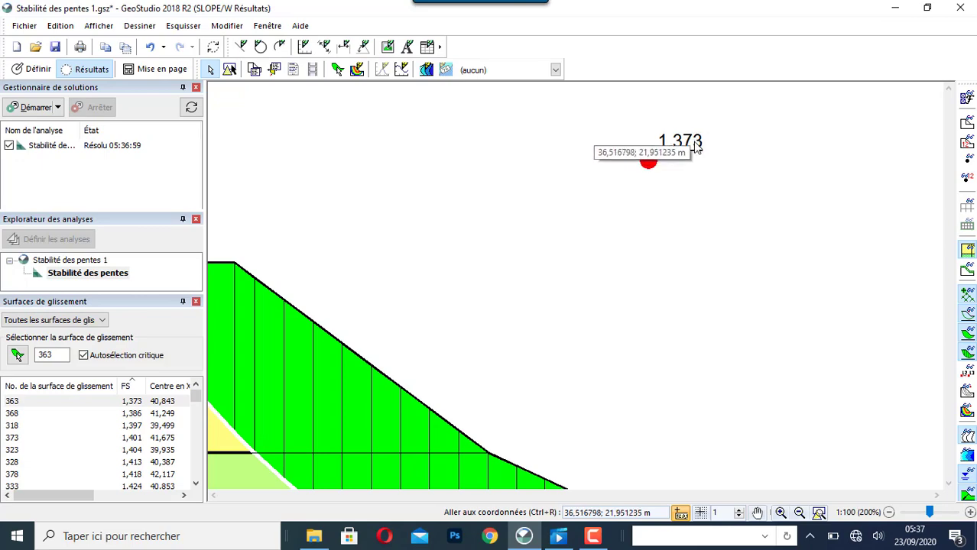
scroll(648, 189, "down", 3)
scroll(665, 200, "down", 1)
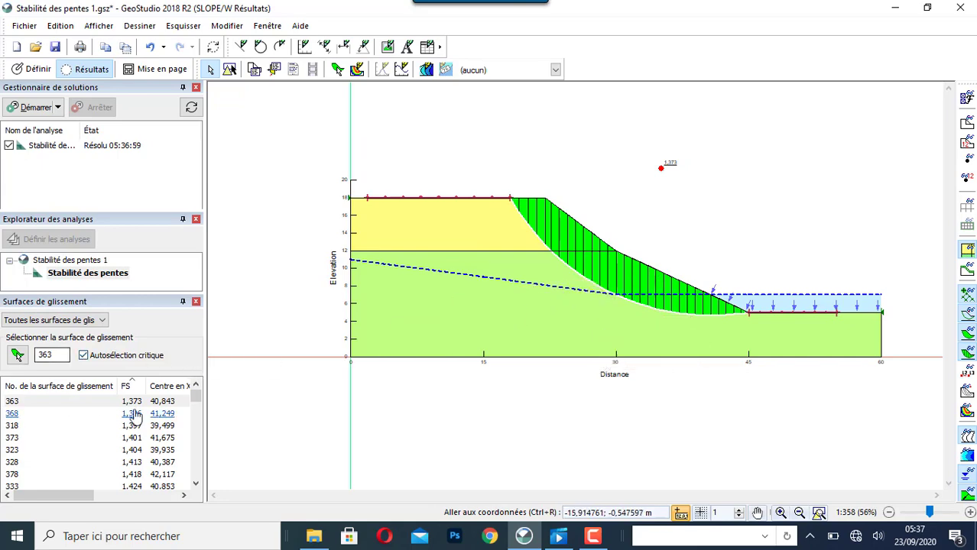
- Detach the slip surface list and display successive slip surfaces on the slope, from number 318 down the list to 293
left_click_drag(95, 306, 818, 76)
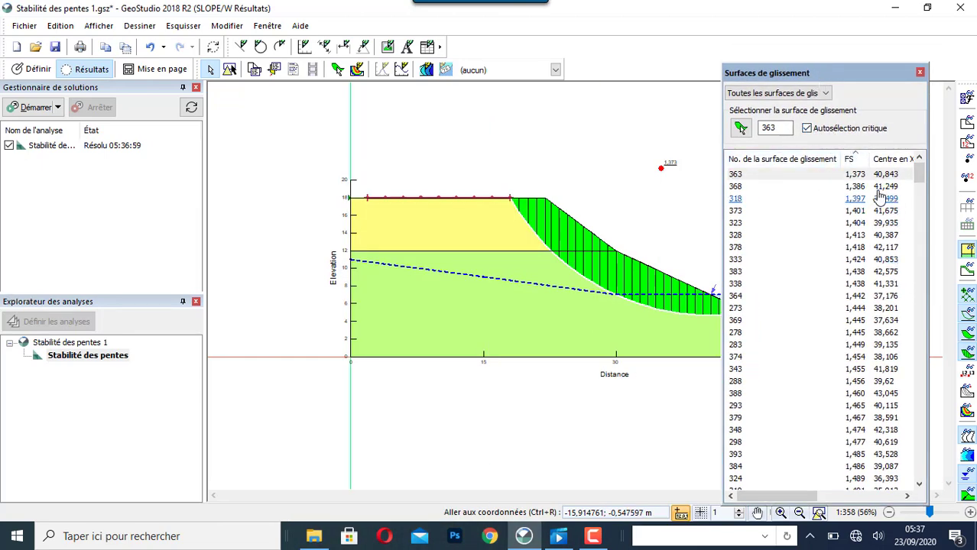
left_click(736, 199)
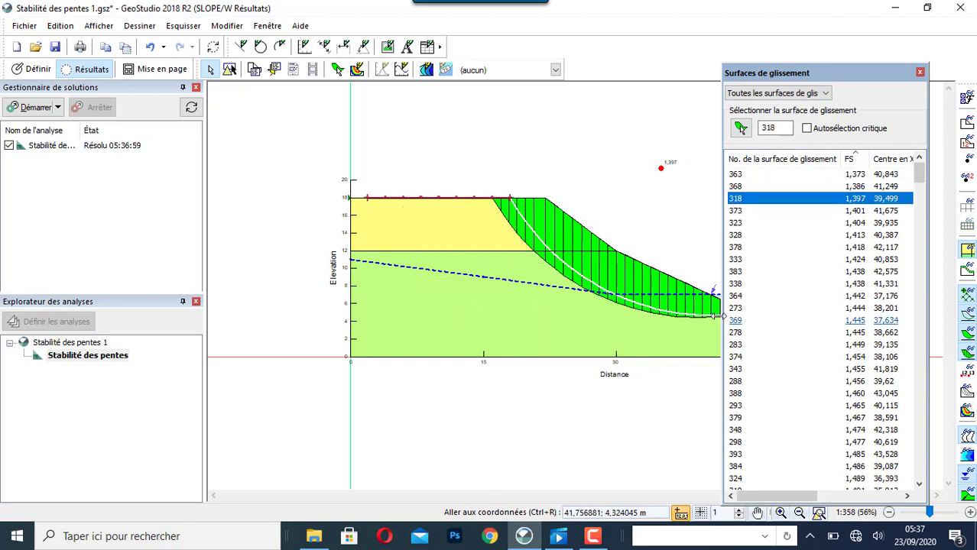
left_click(740, 212)
left_click(740, 238)
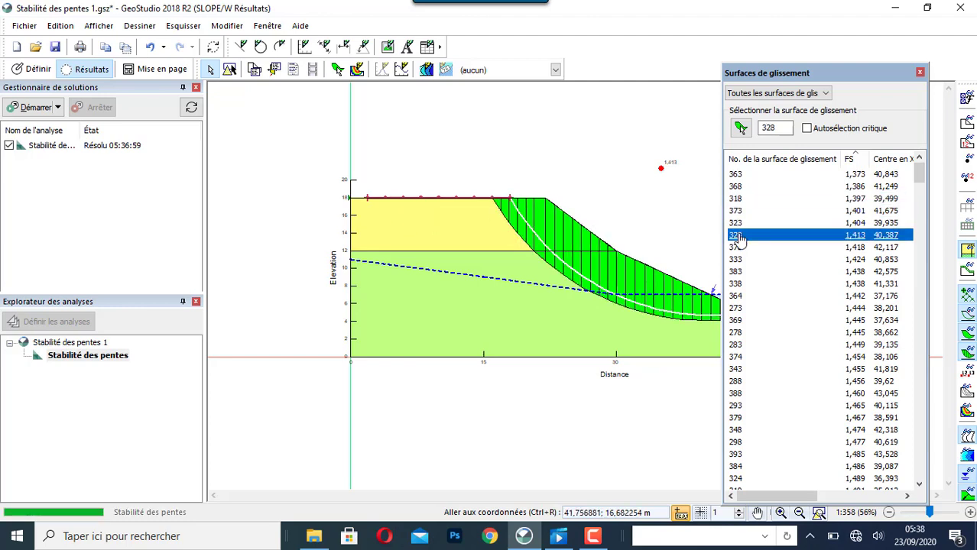
left_click(739, 249)
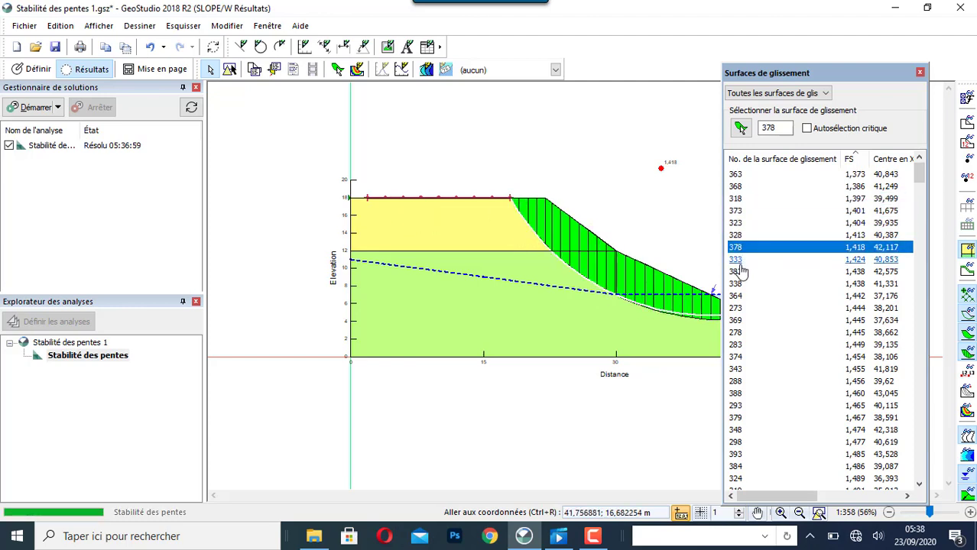
left_click(739, 262)
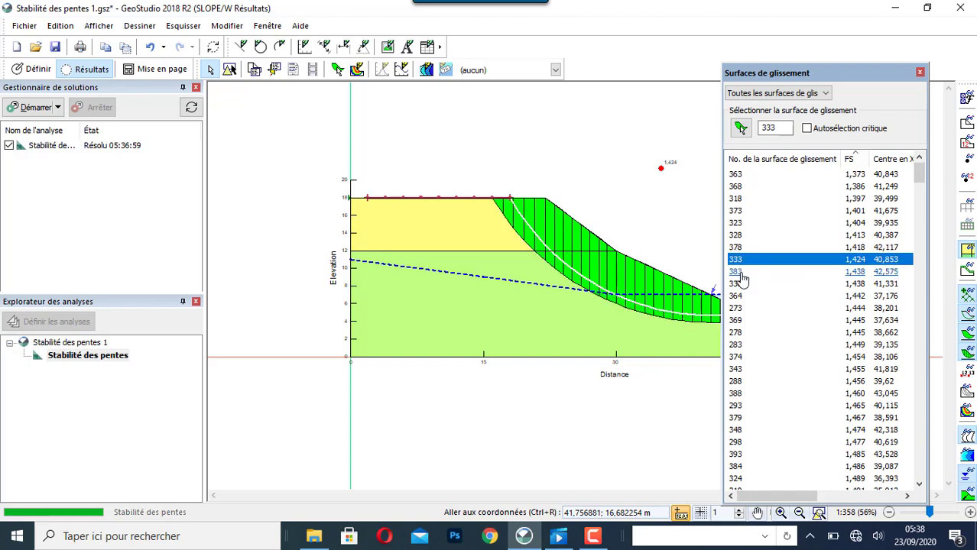
left_click(738, 273)
left_click(740, 284)
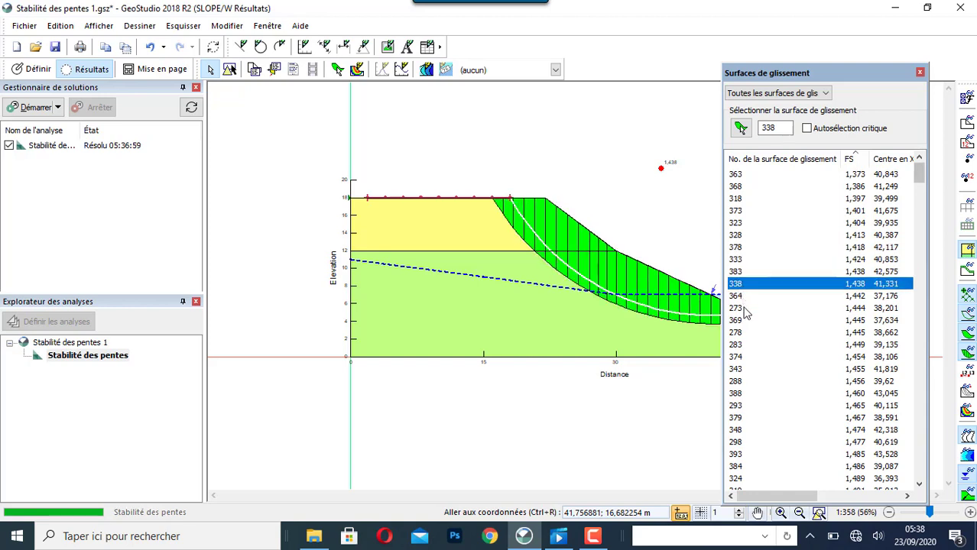
left_click(739, 310)
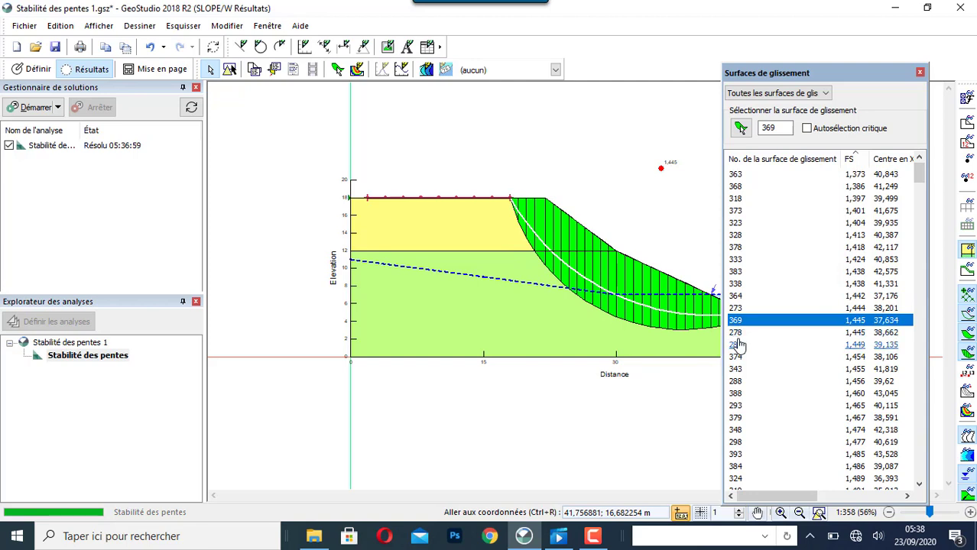
left_click(736, 345)
left_click(735, 357)
left_click(734, 369)
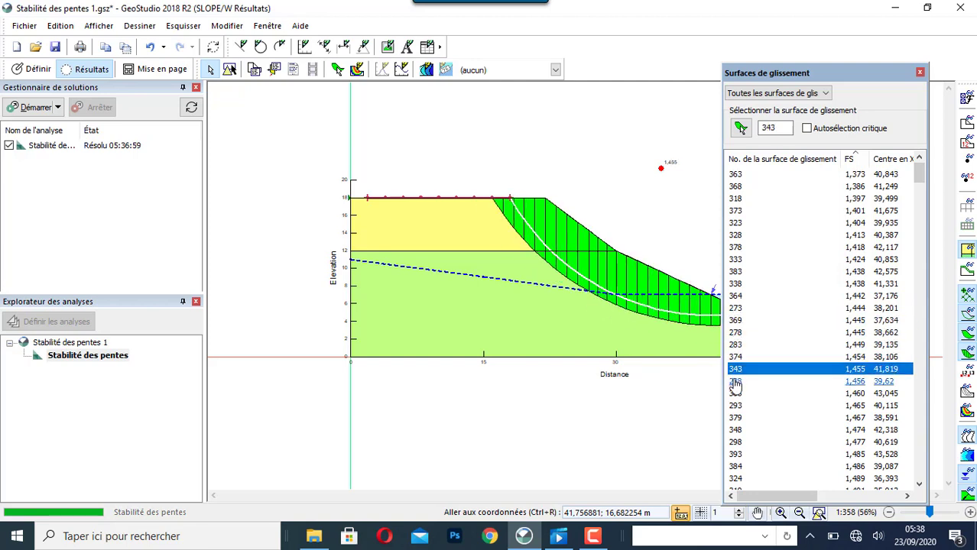
left_click(734, 381)
left_click(735, 394)
left_click(735, 406)
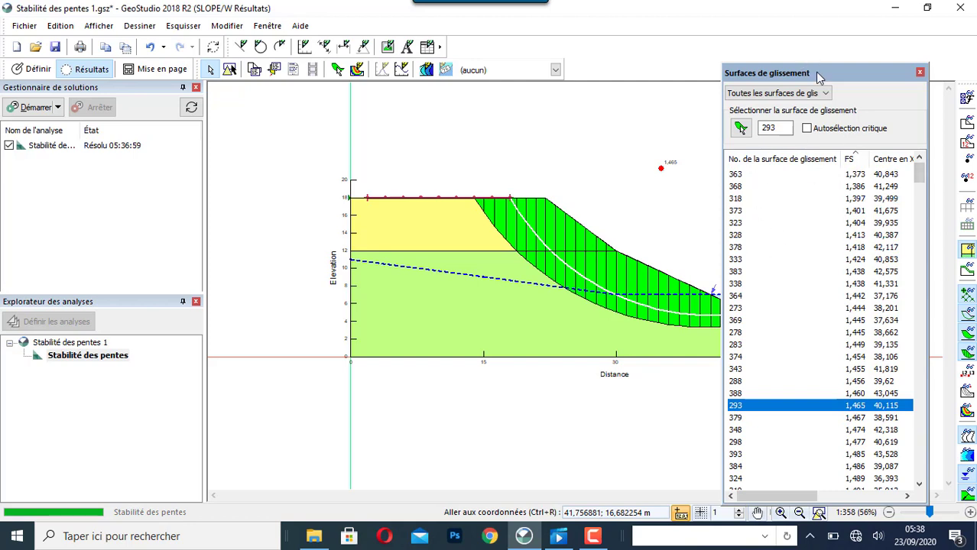
- Display all slip surfaces on the slope with the slip surface color map, examine them, and hide them again
left_click_drag(816, 72, 834, 54)
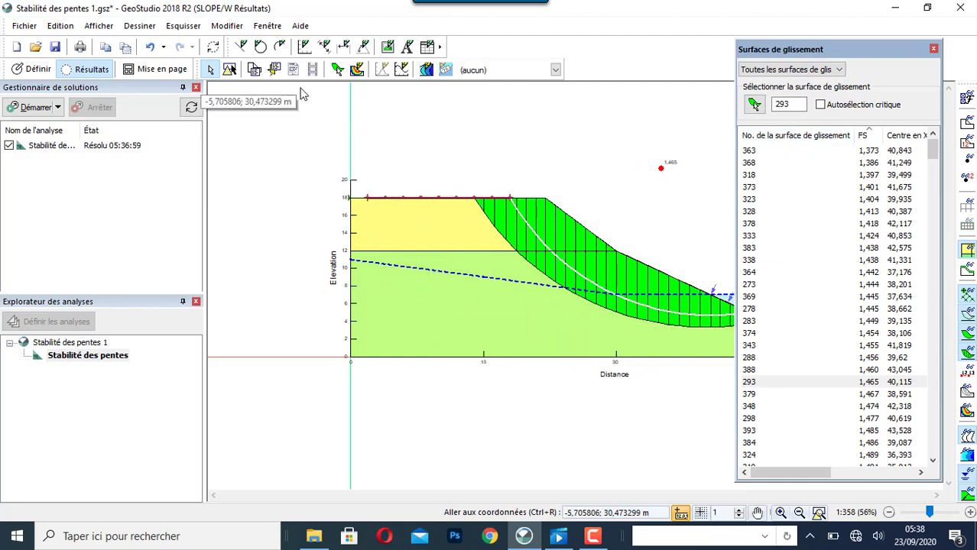
left_click(357, 70)
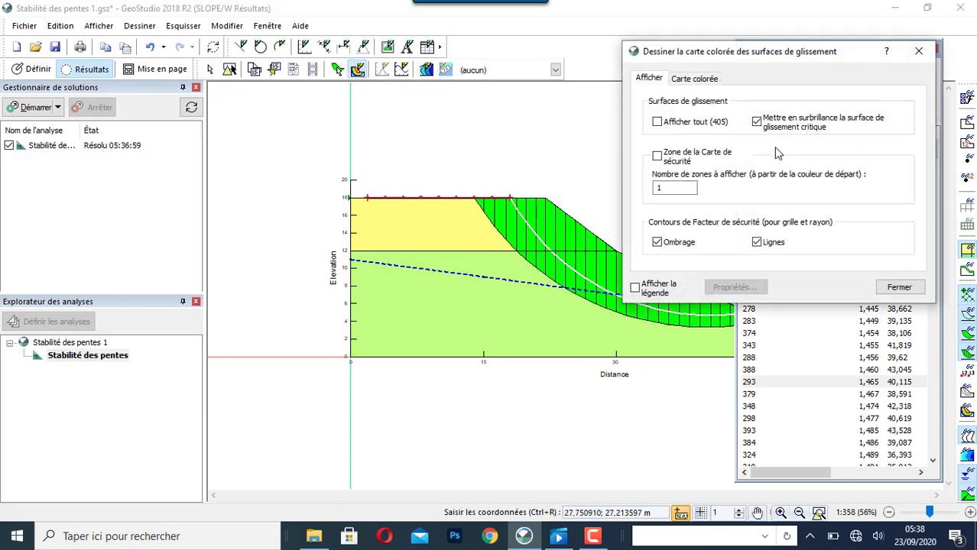
left_click(657, 124)
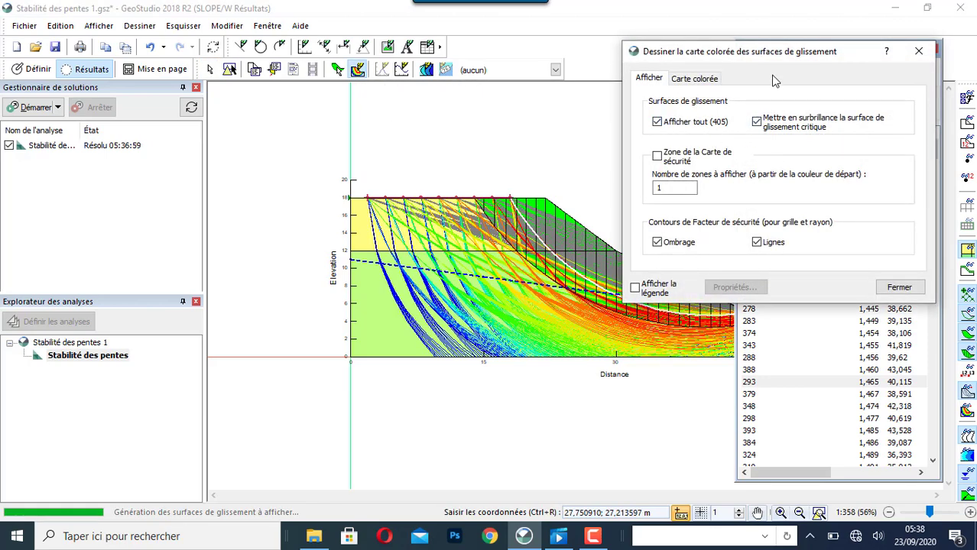
left_click_drag(776, 52, 197, 71)
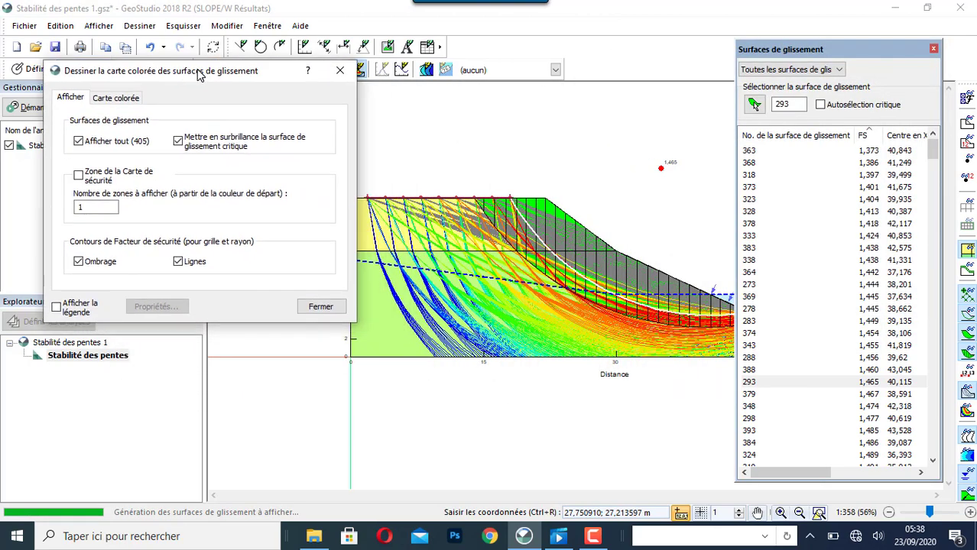
left_click_drag(839, 52, 104, 370)
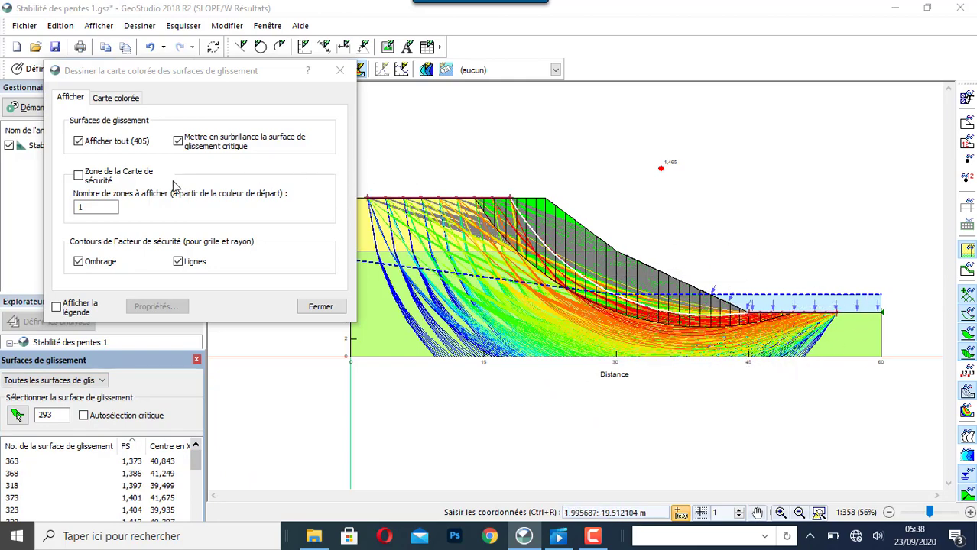
left_click(79, 142)
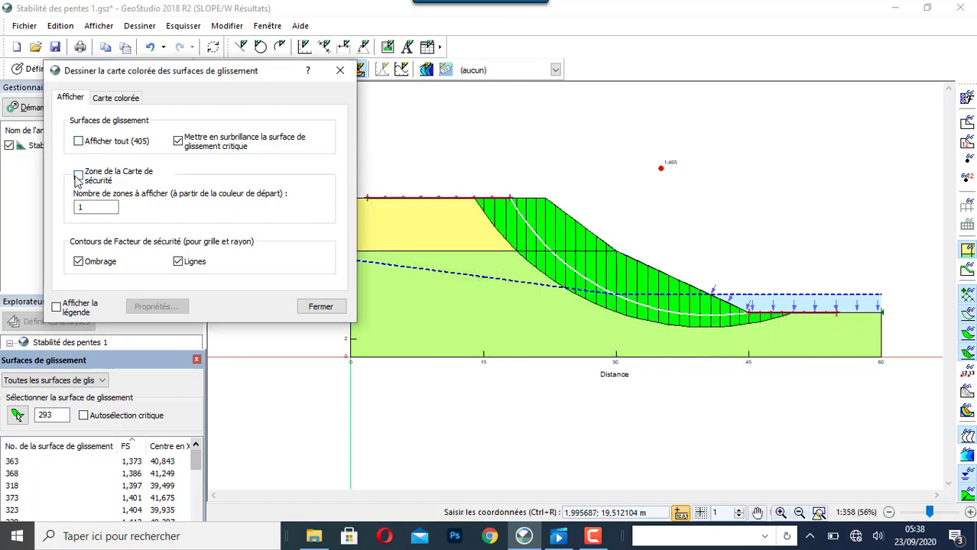
- Preview the safety map zone with 1 zone, turn it off again, and close the color map settings
left_click(78, 176)
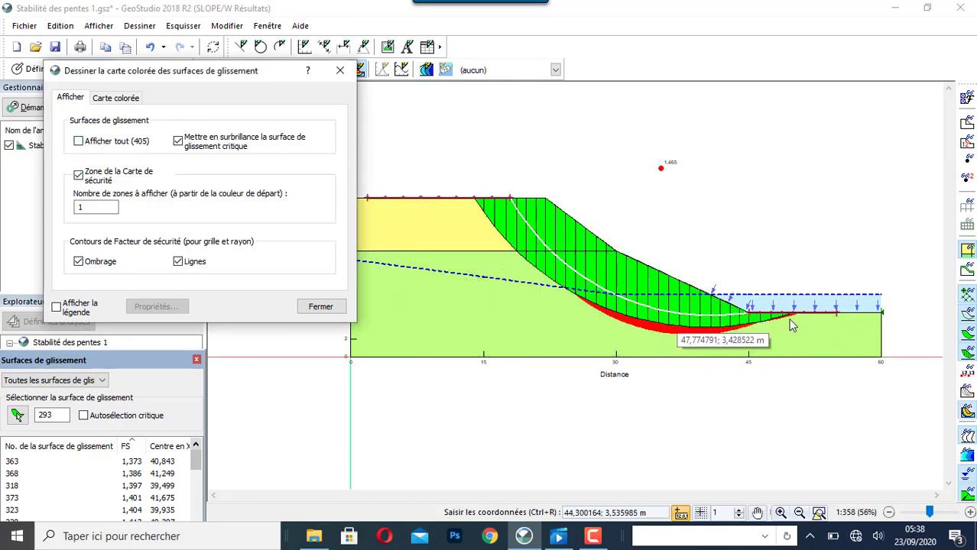
left_click(78, 175)
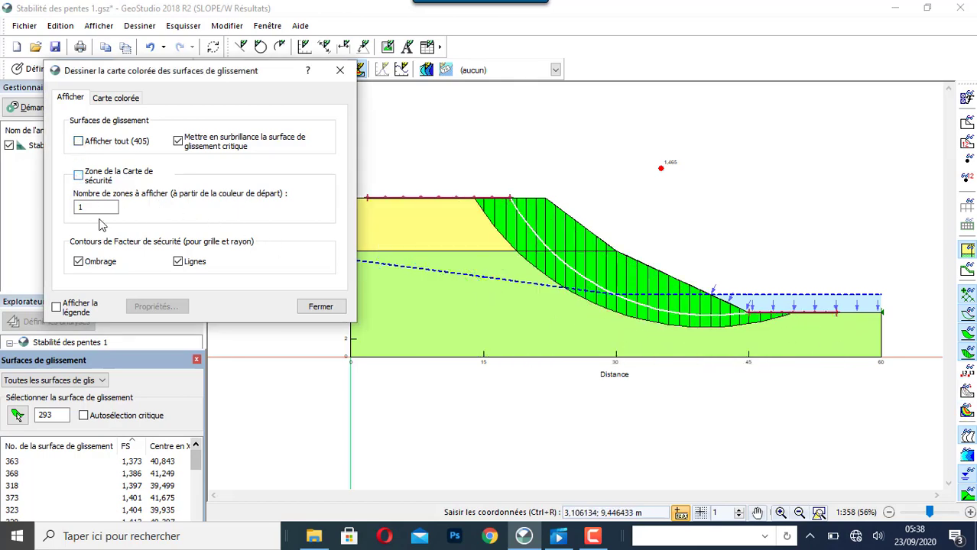
left_click(341, 71)
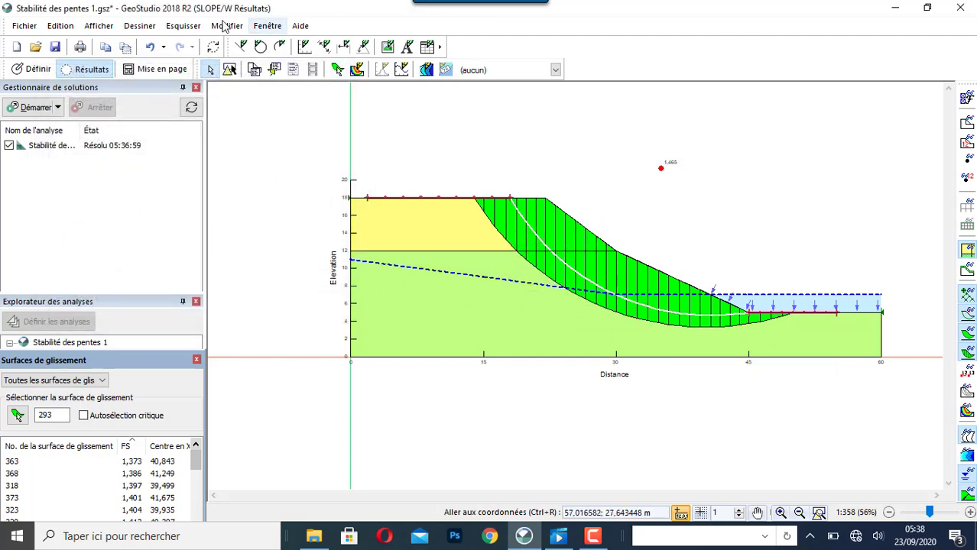
- View the object information of the upper soil region, the lower soil region and the piezometric line, and close it
left_click(102, 27)
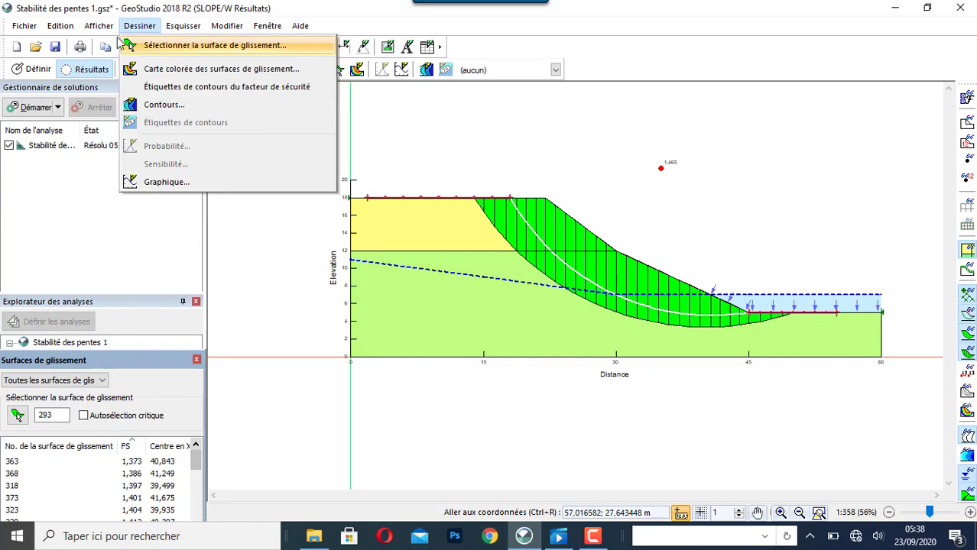
left_click(116, 52)
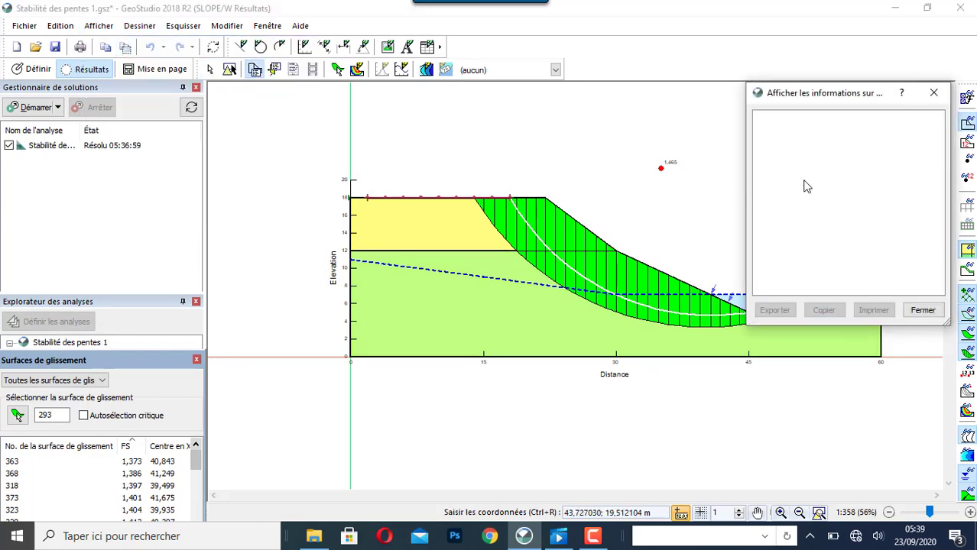
left_click(444, 227)
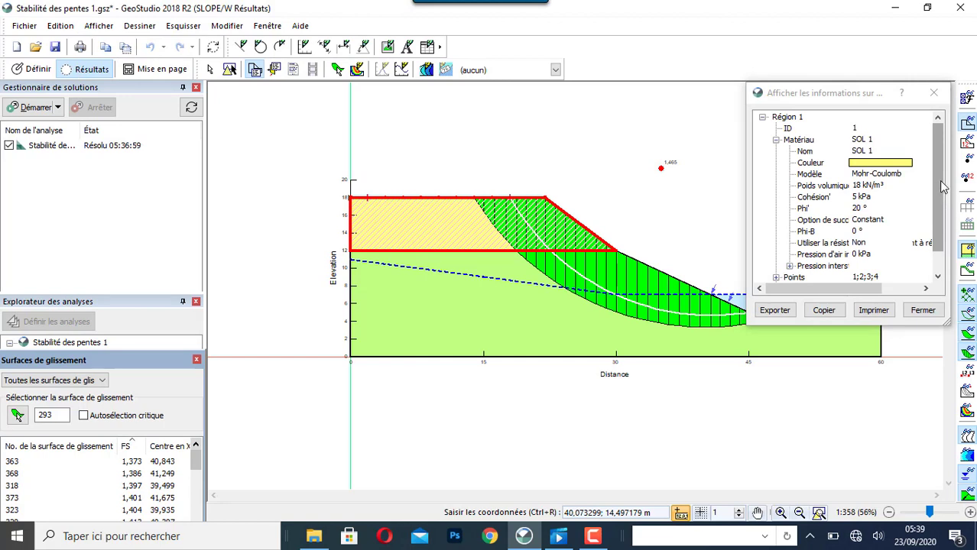
scroll(941, 175, "down", 1)
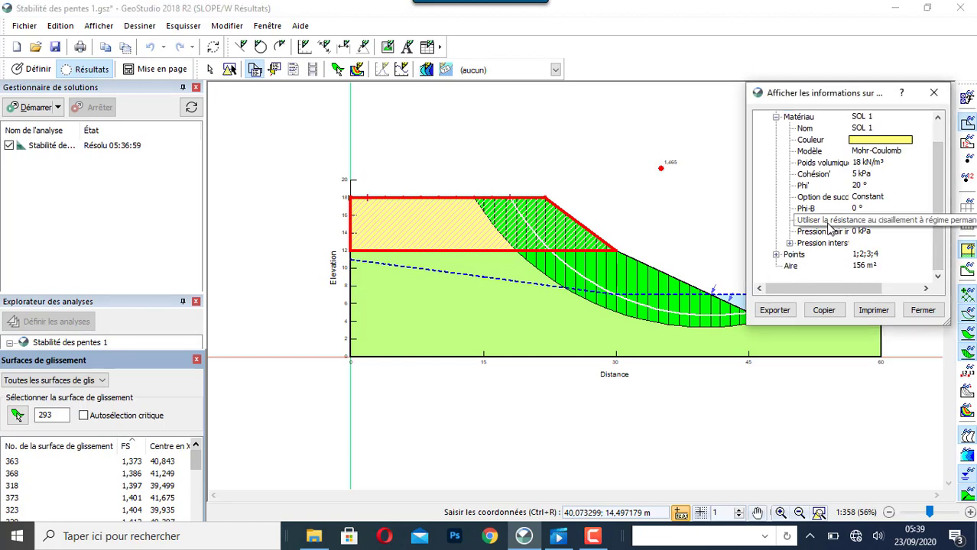
left_click(524, 273)
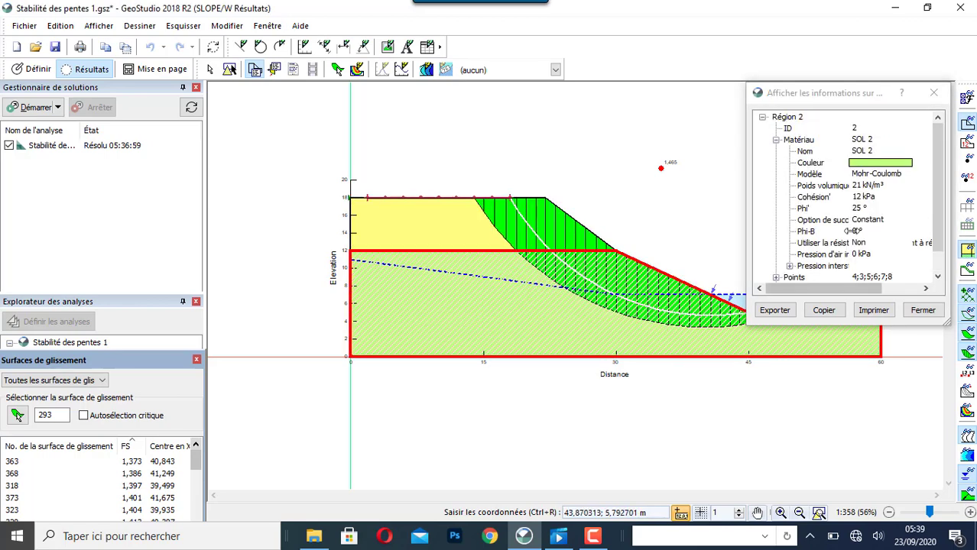
left_click(527, 283)
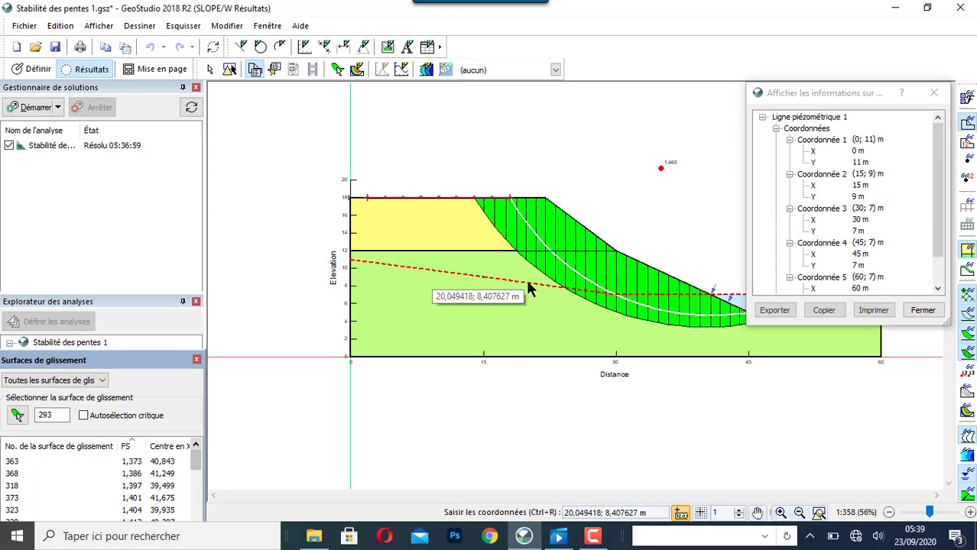
scroll(886, 168, "down", 1)
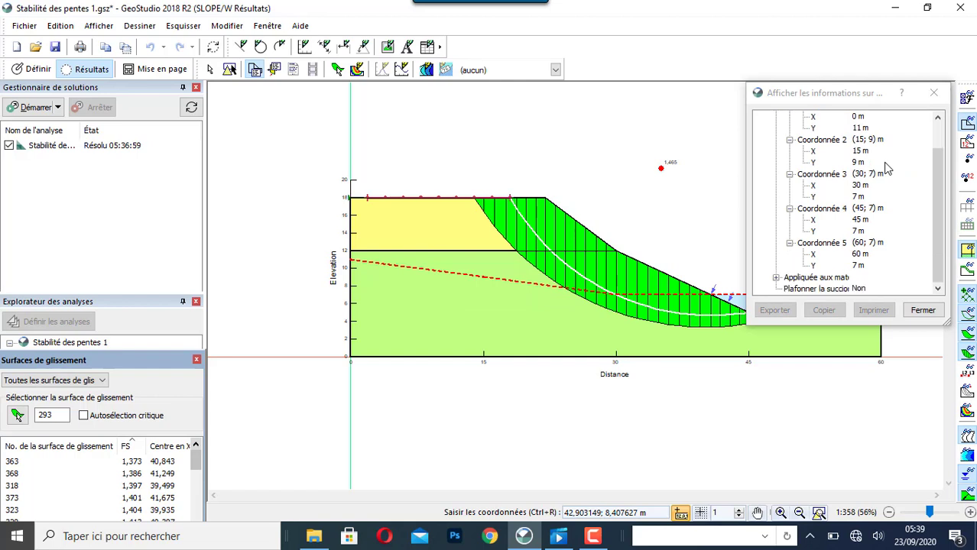
left_click(933, 93)
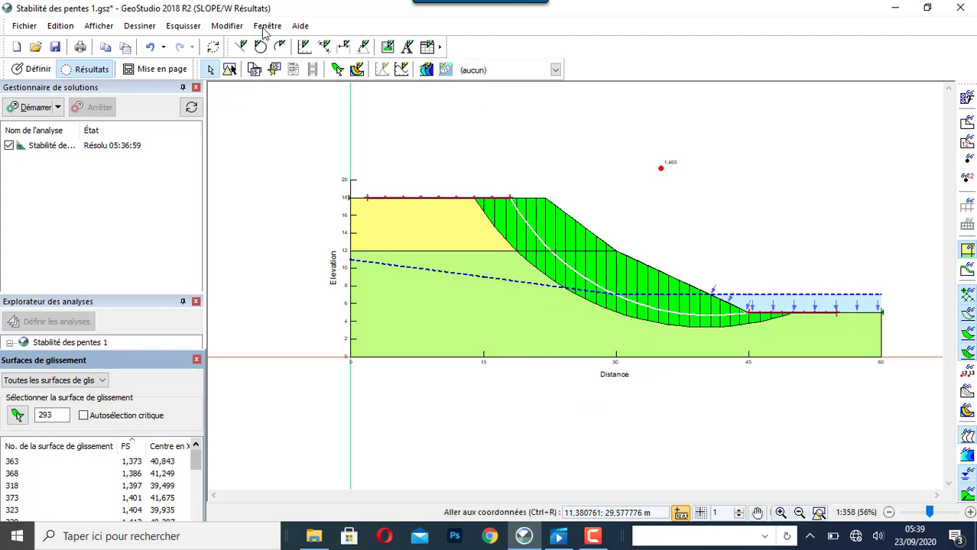
- Display the slice information with free body diagram and force polygon for slice 1 and slice 7
left_click(99, 26)
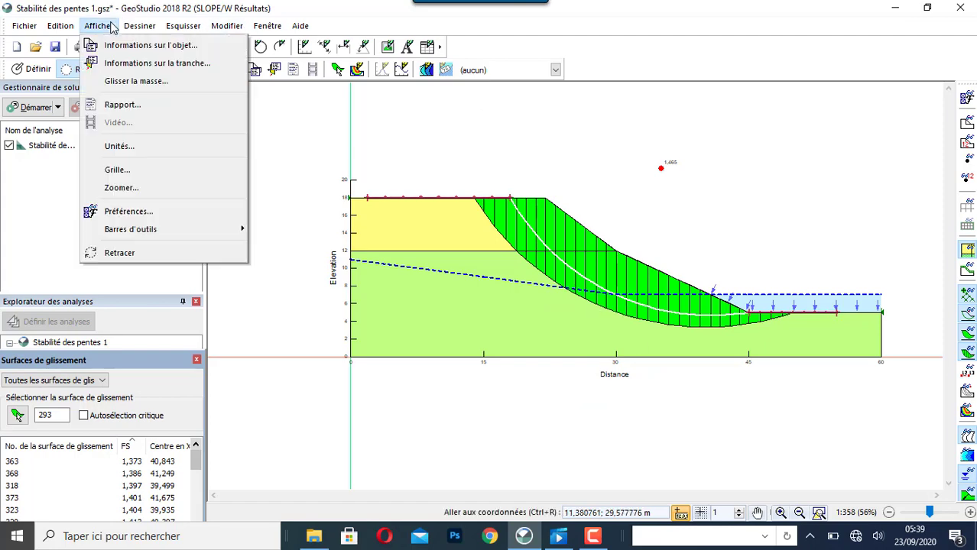
left_click(122, 65)
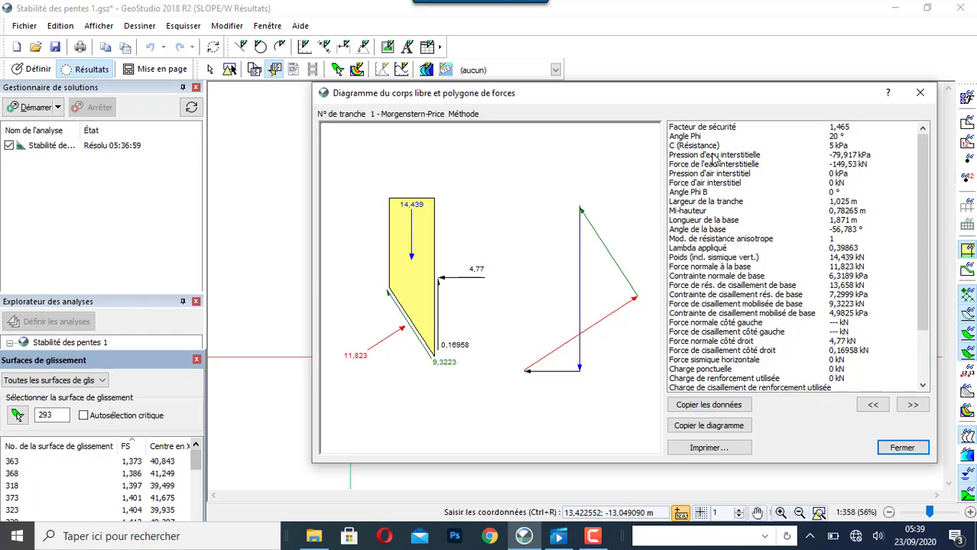
left_click_drag(691, 92, 662, 298)
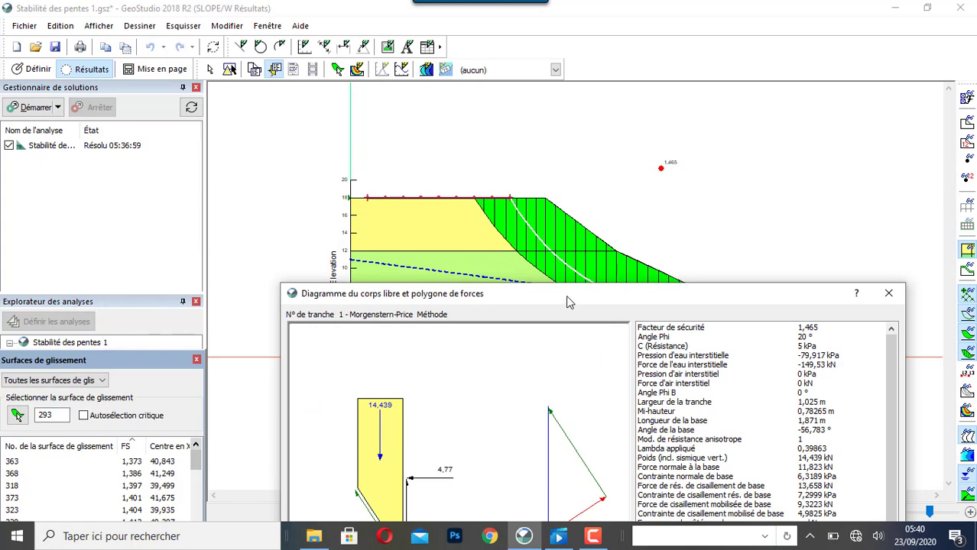
left_click(539, 229)
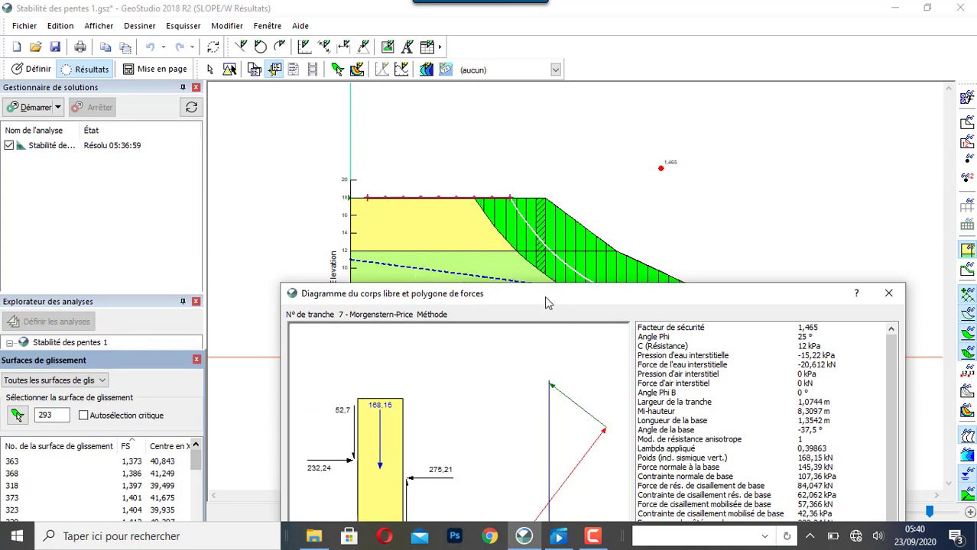
left_click_drag(545, 296, 560, 70)
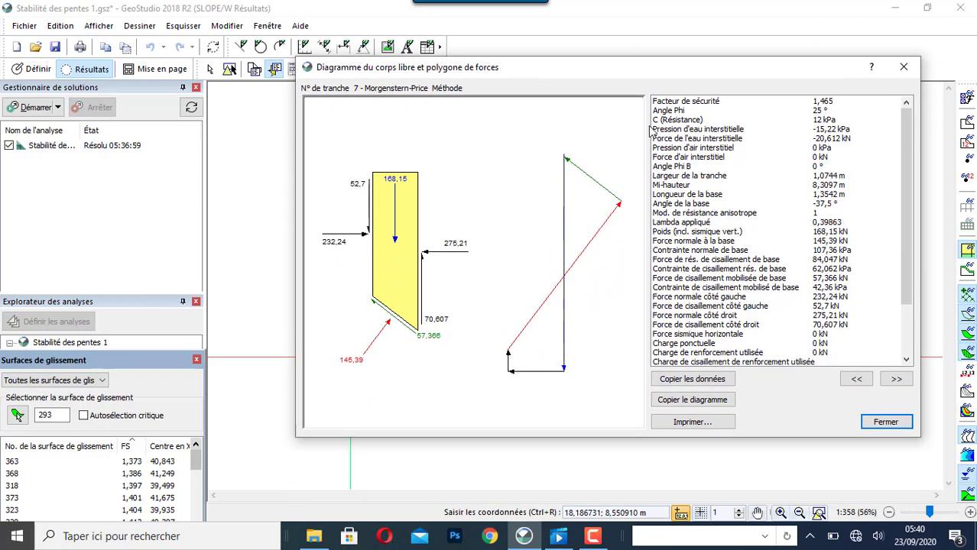
- Review the free body diagrams of the slices near the crest, going back to slice 2 and forward again to slice 5
left_click_drag(624, 71, 620, 286)
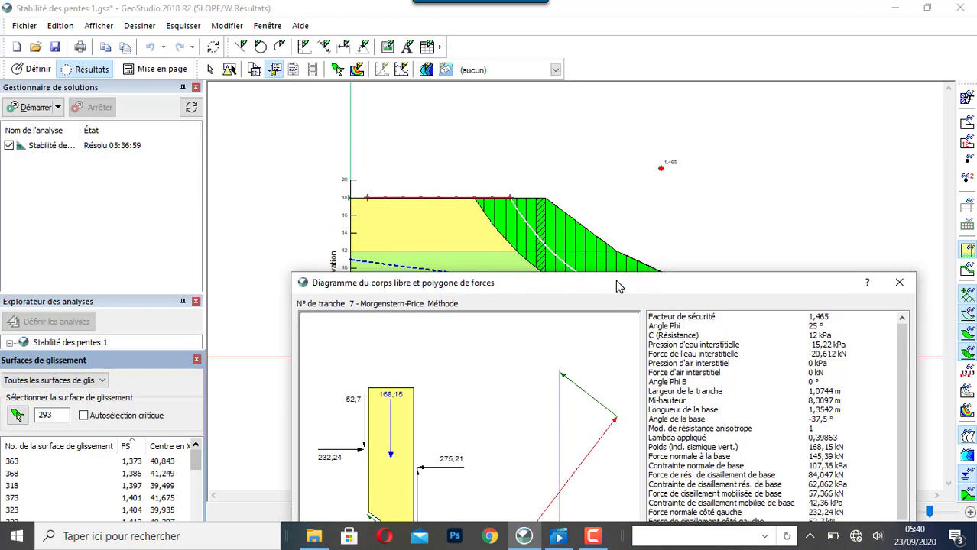
left_click(529, 213)
left_click(521, 205)
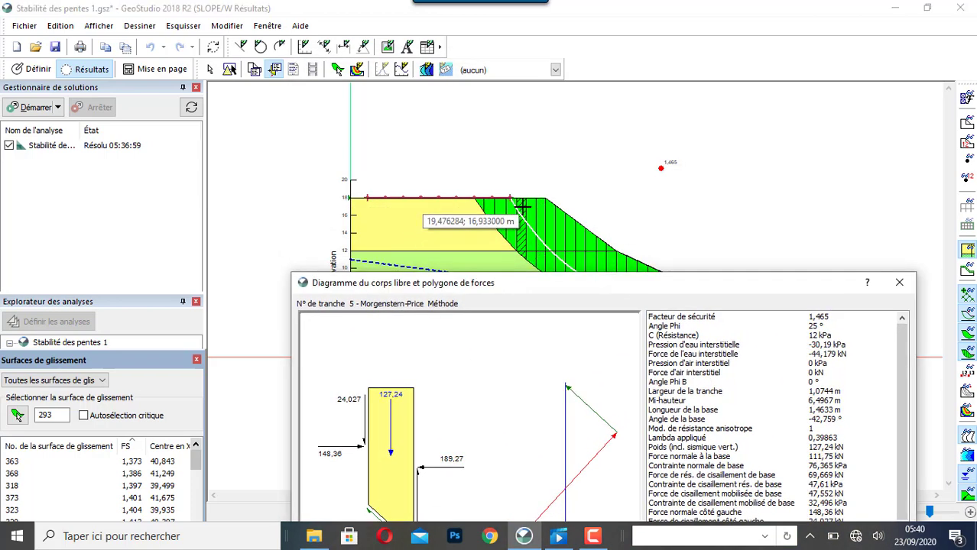
left_click(511, 208)
left_click(502, 212)
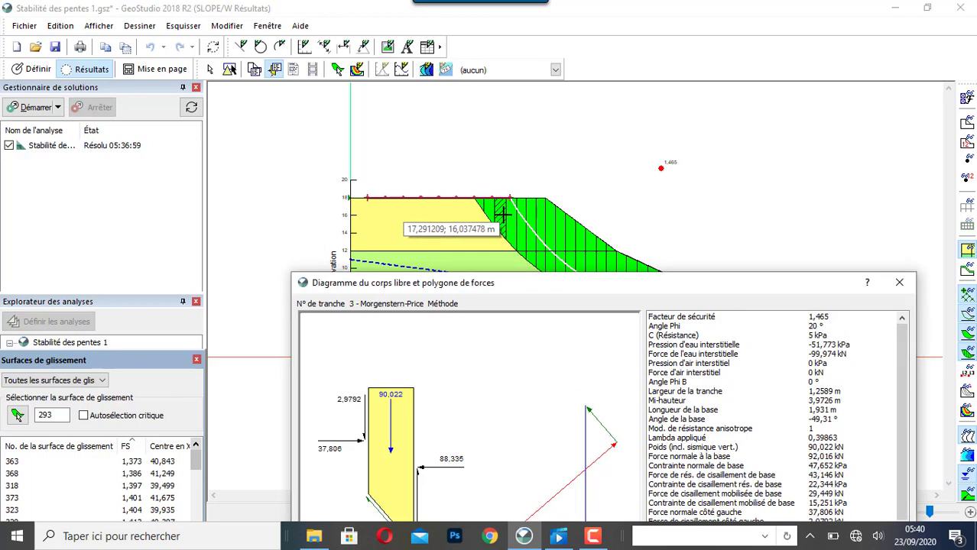
left_click(493, 210)
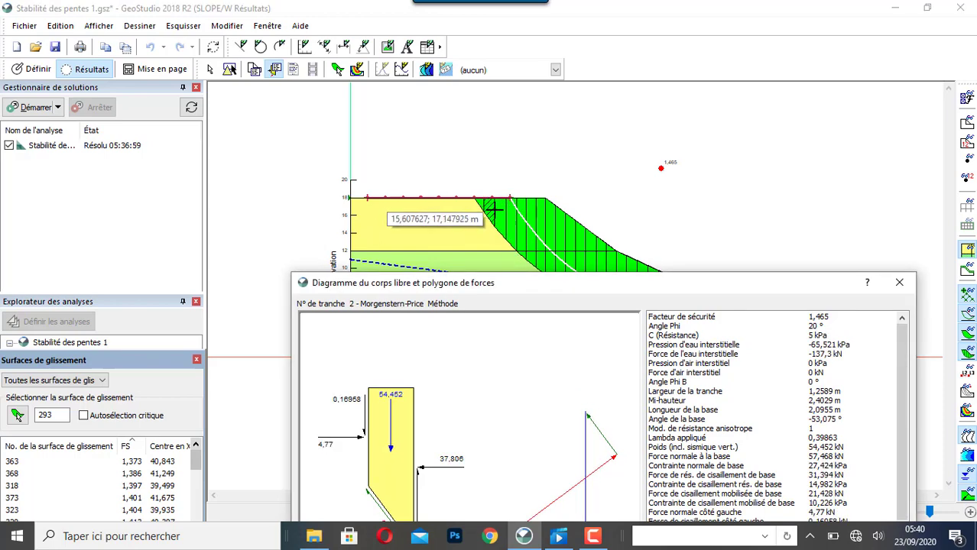
left_click(503, 211)
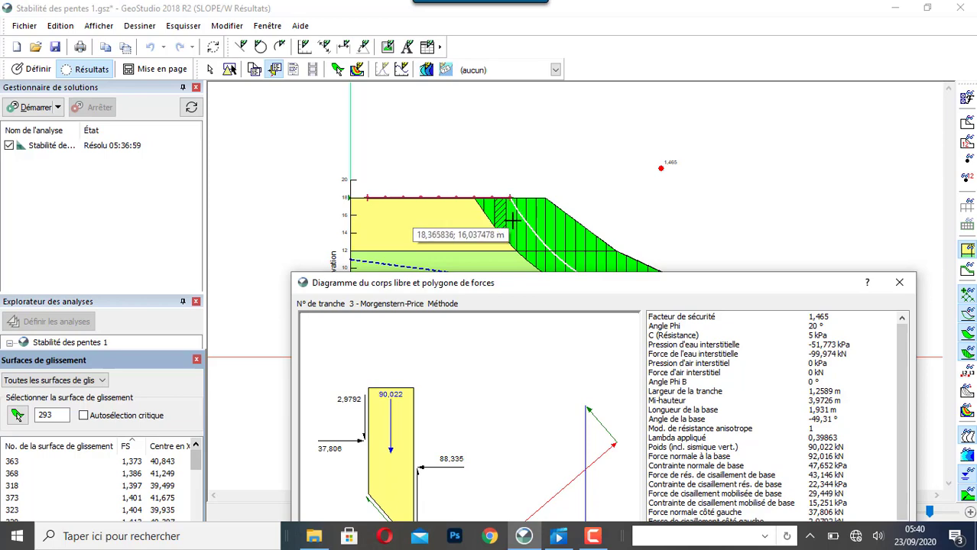
left_click(512, 220)
left_click(536, 207)
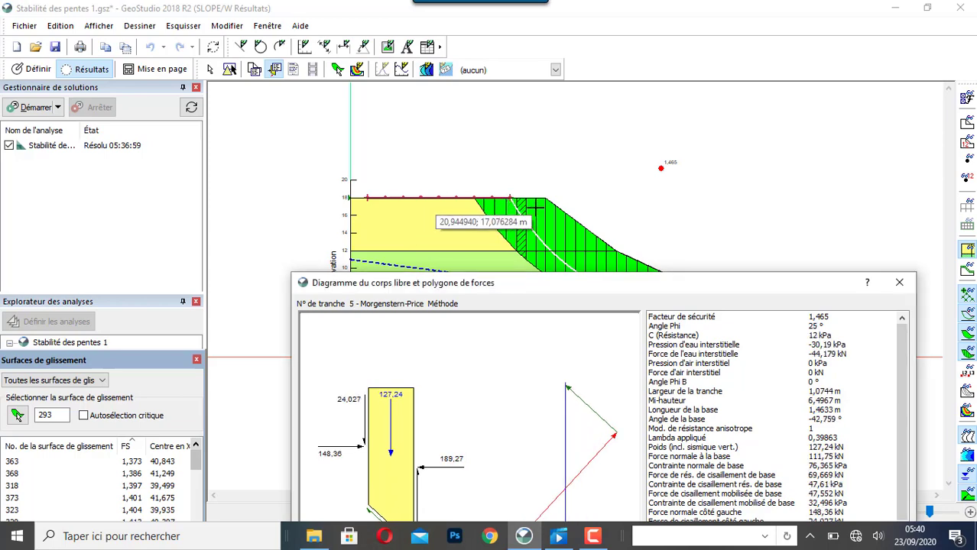
- Examine the forces and data of slice 5 in full, dismiss the antivirus notification, and close the slice diagram
left_click_drag(615, 279, 606, 397)
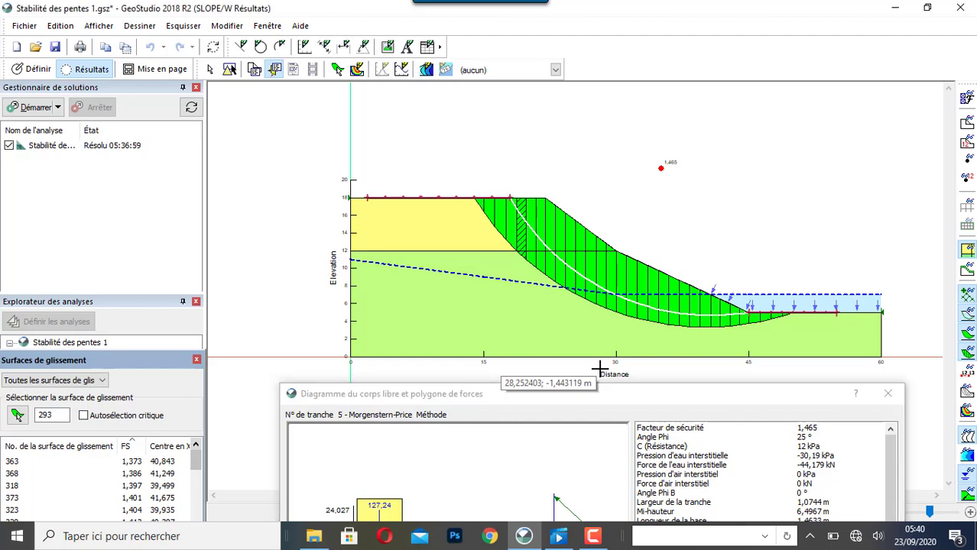
left_click_drag(600, 403, 616, 92)
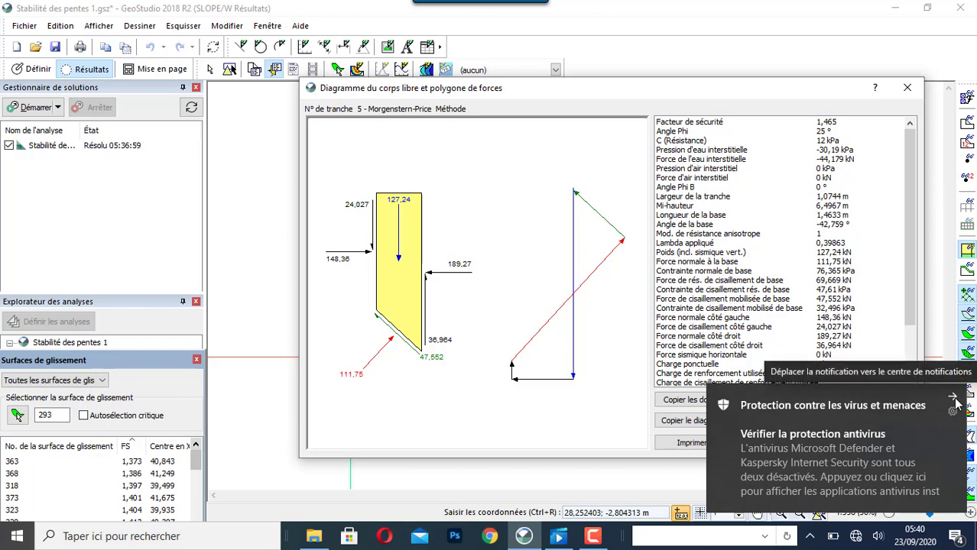
left_click(954, 399)
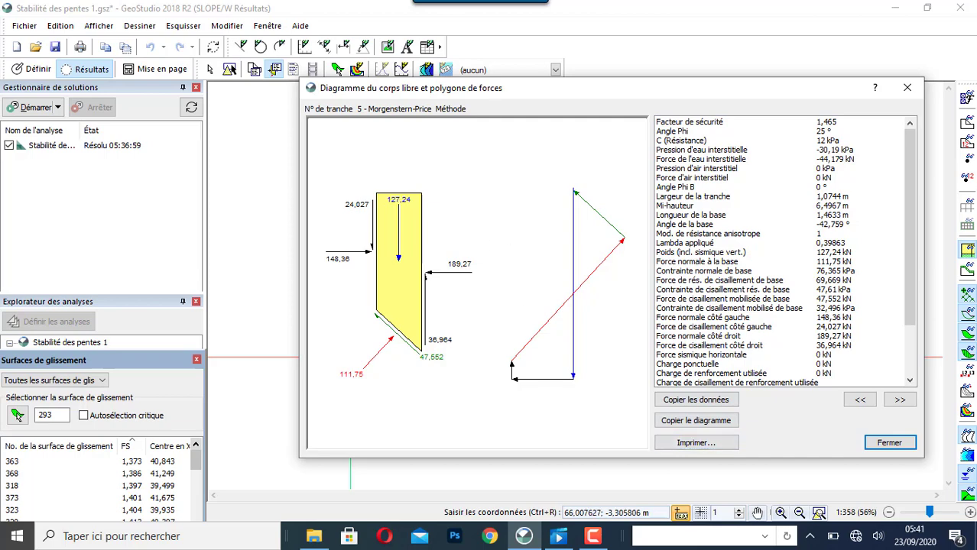
left_click(902, 448)
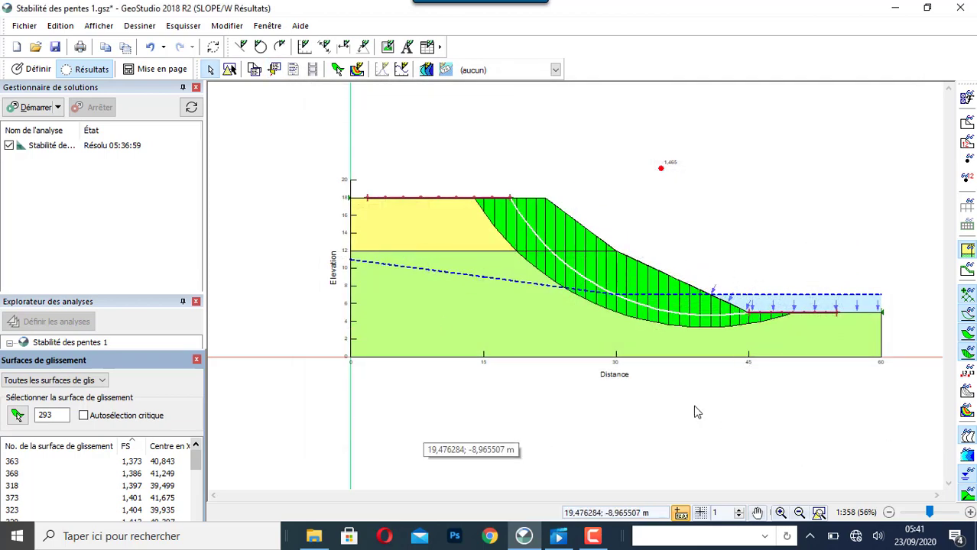
- Preview the Water Total Head, Phi, Cohesion and Unit Weight contours on the slope
left_click(426, 70)
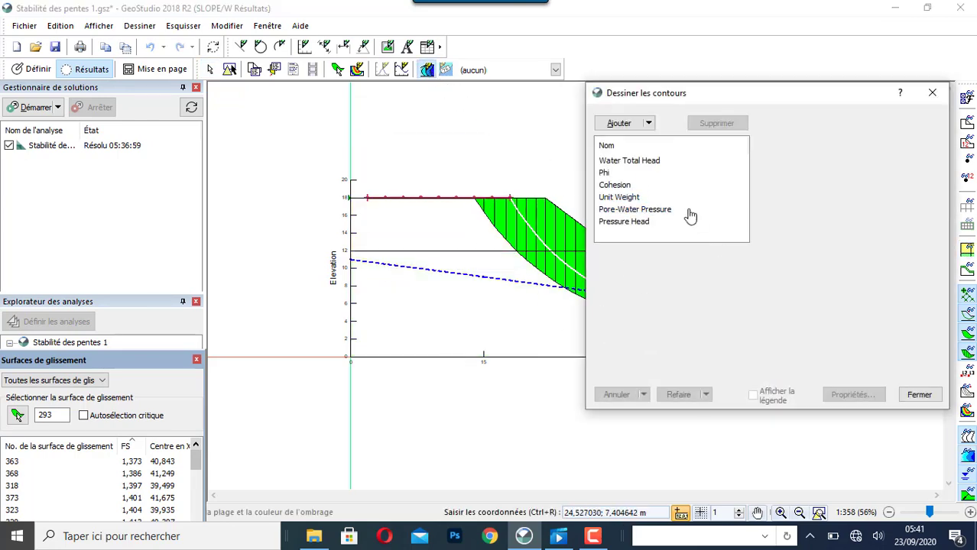
left_click(621, 162)
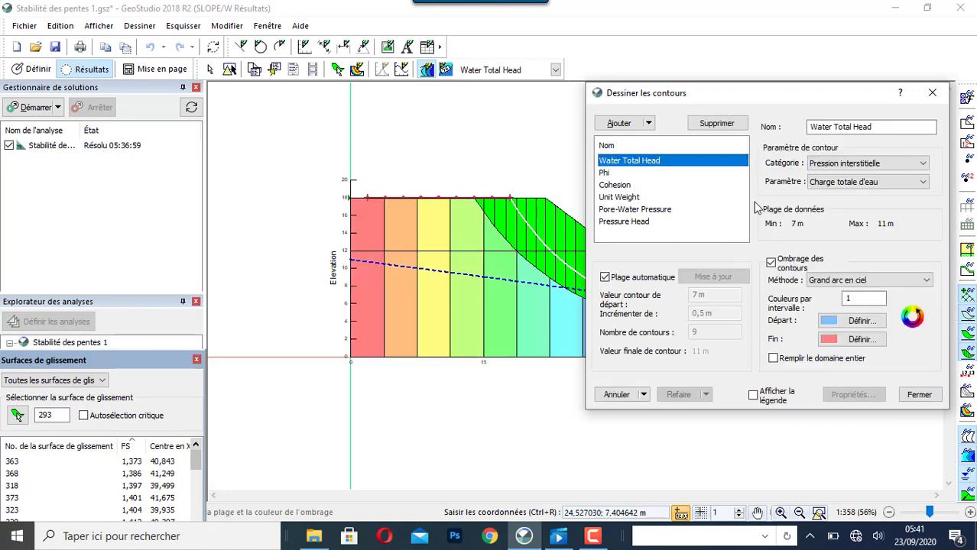
left_click(604, 173)
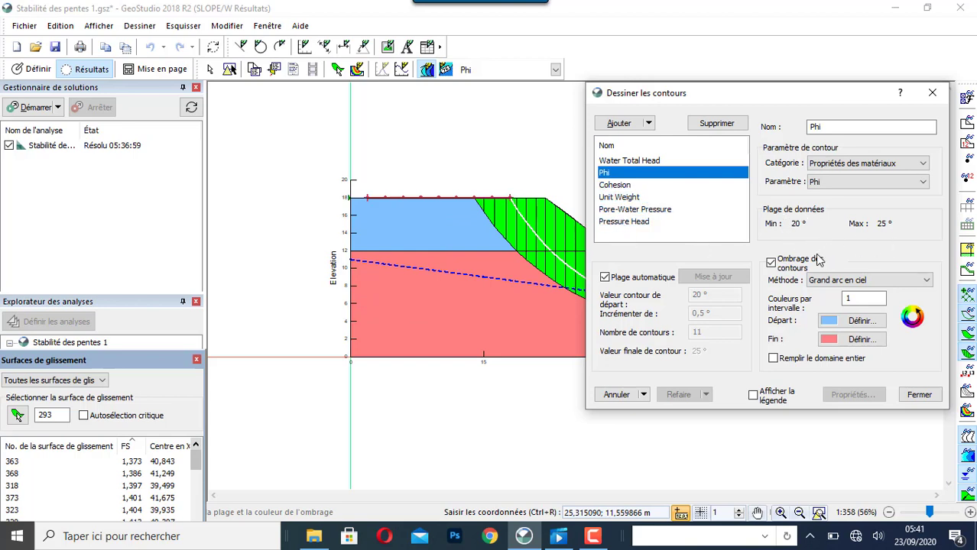
left_click(623, 188)
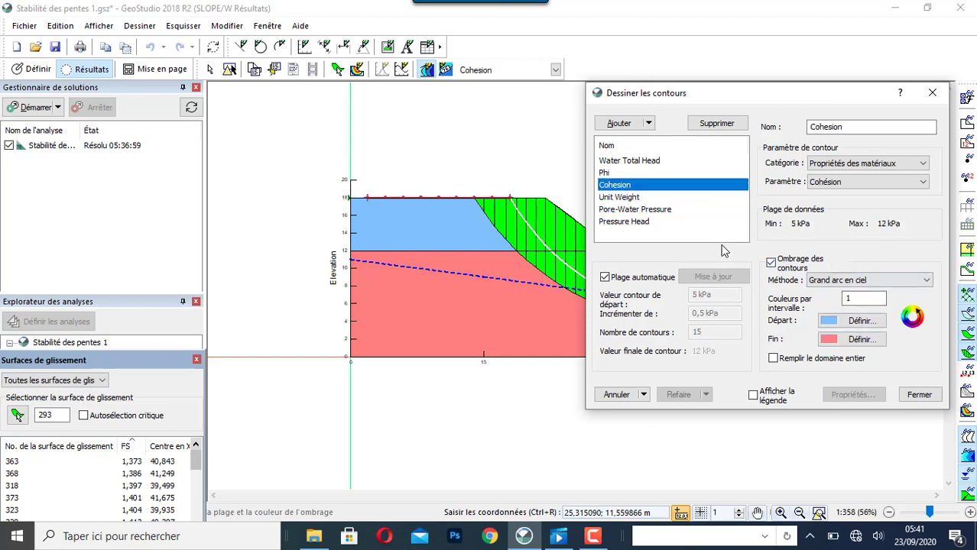
left_click(623, 197)
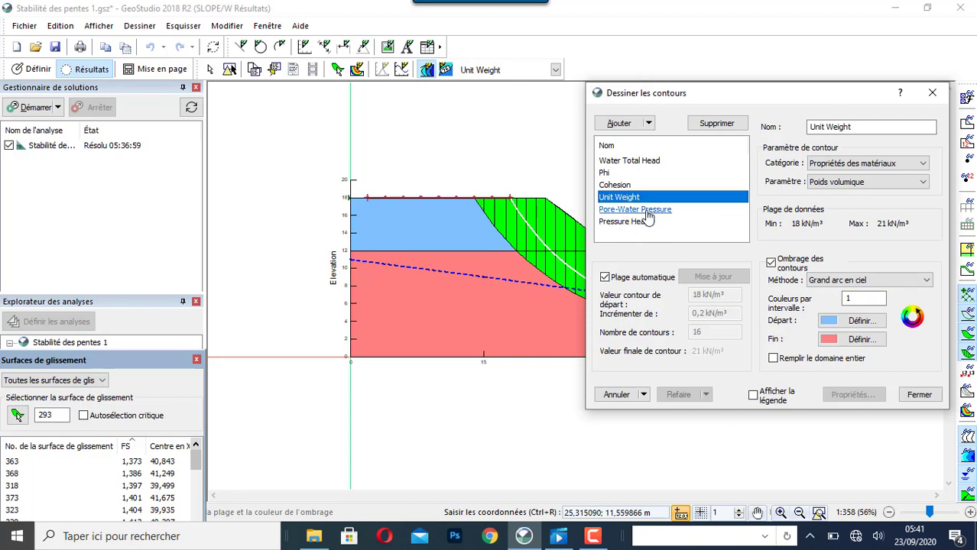
- Preview the Pore-Water Pressure and Pressure Head contours, and leave the Unit Weight contours displayed on the slope
left_click(642, 210)
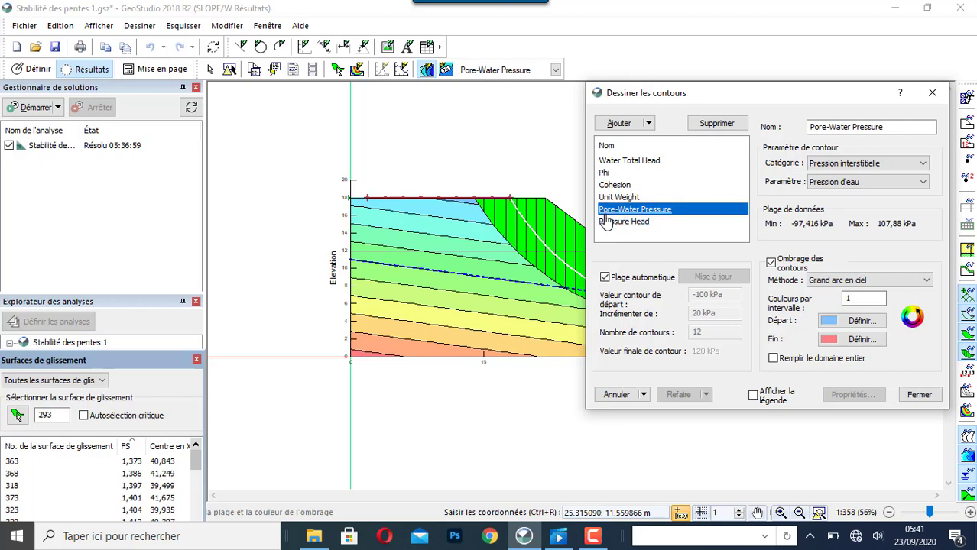
left_click(633, 223)
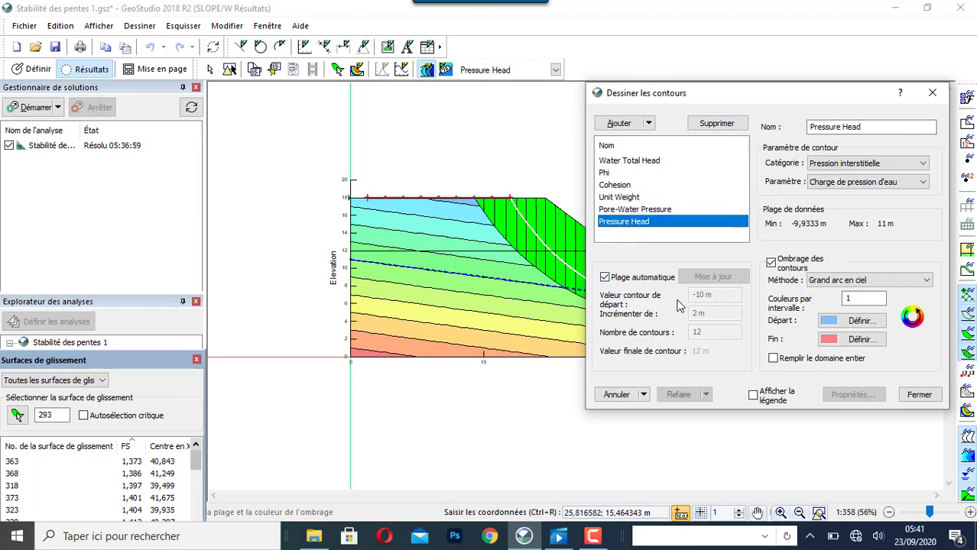
left_click(626, 198)
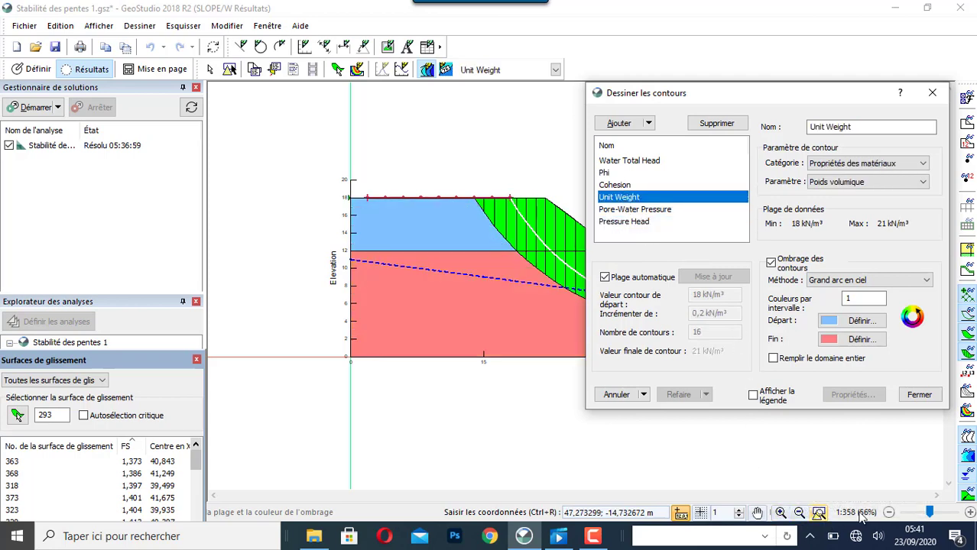
left_click(933, 93)
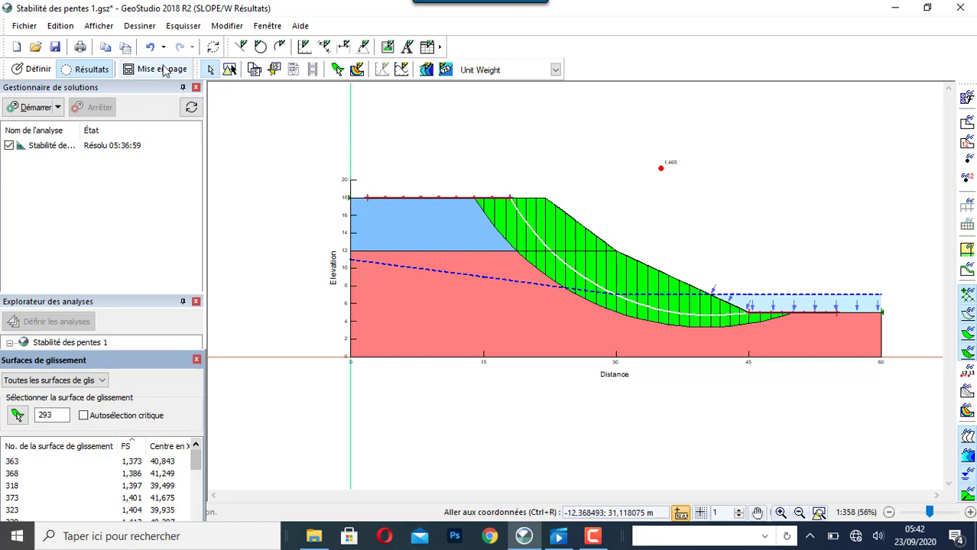
- Switch to the page layout view and examine the title block of the A4 sheet up close
left_click(160, 70)
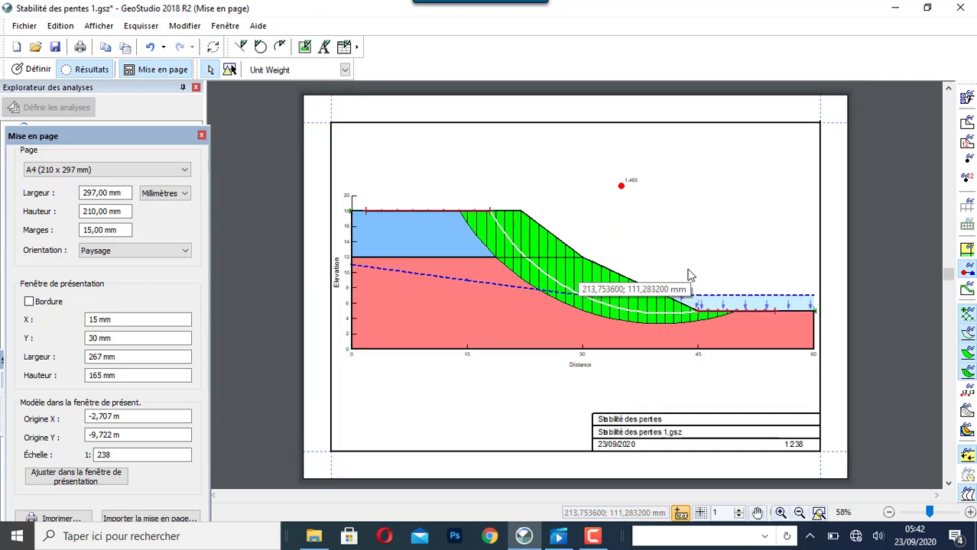
scroll(671, 265, "up", 1)
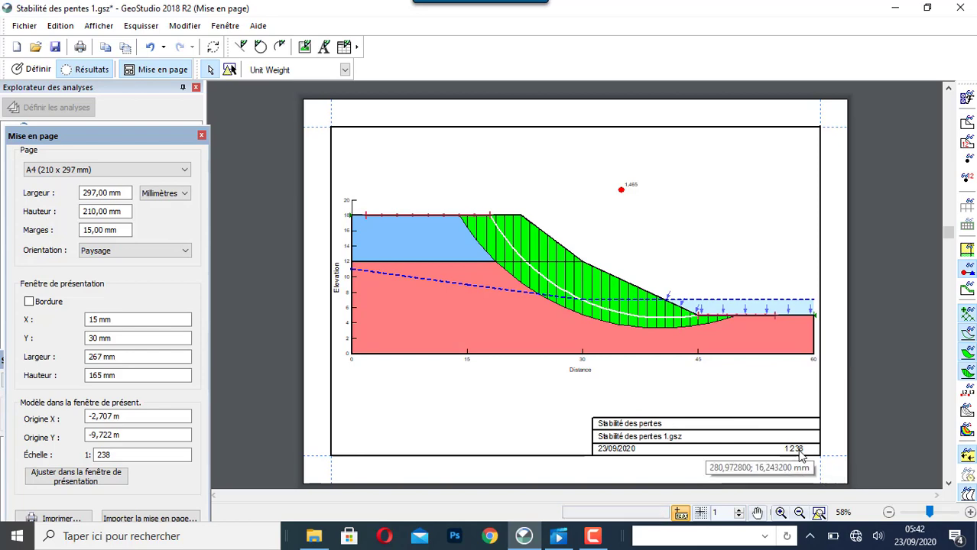
scroll(680, 440, "up", 3)
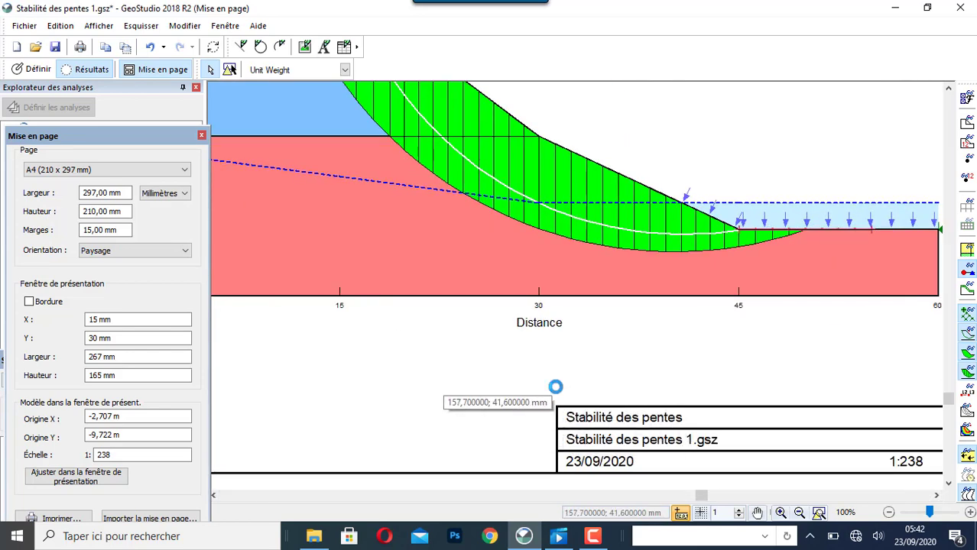
- Look over the whole A4 page layout with its title block and return to the results view
scroll(563, 386, "down", 2)
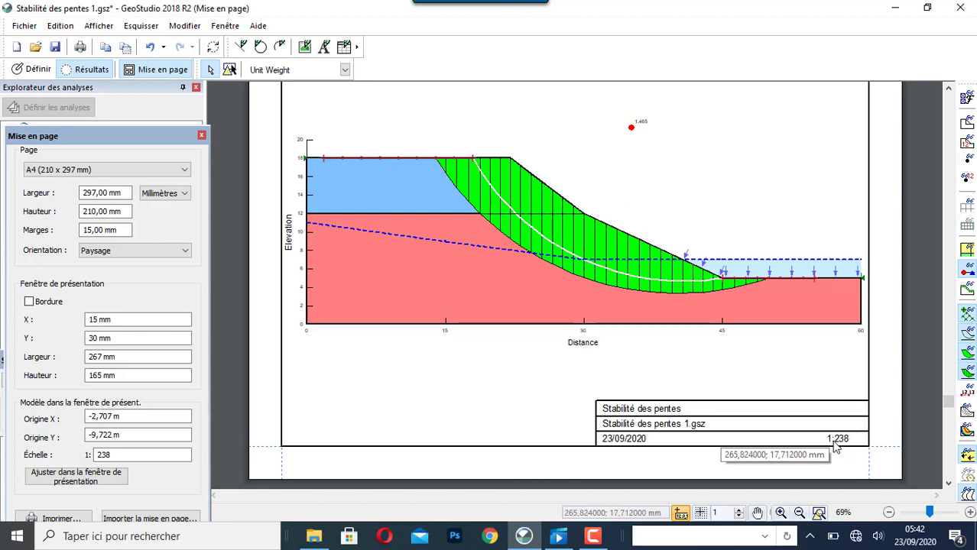
scroll(734, 439, "down", 1)
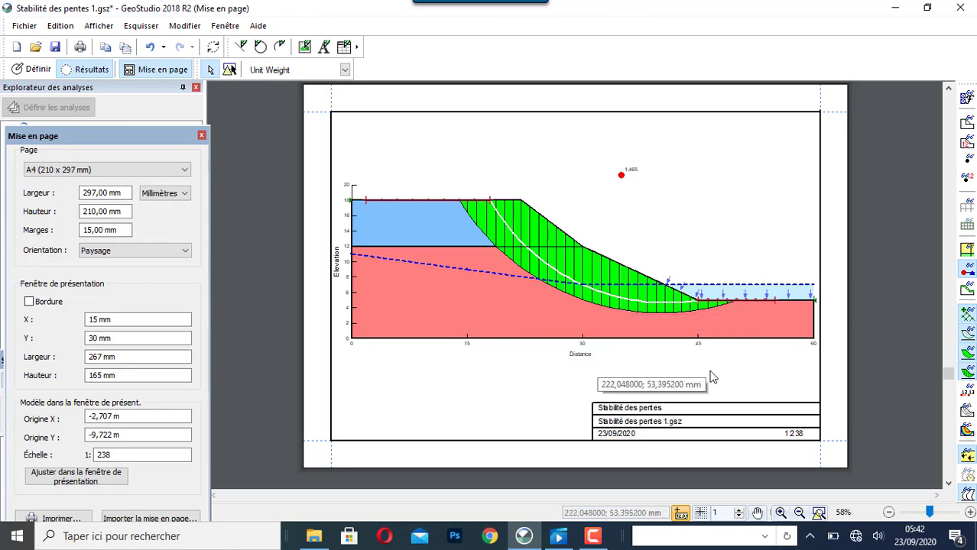
left_click(159, 71)
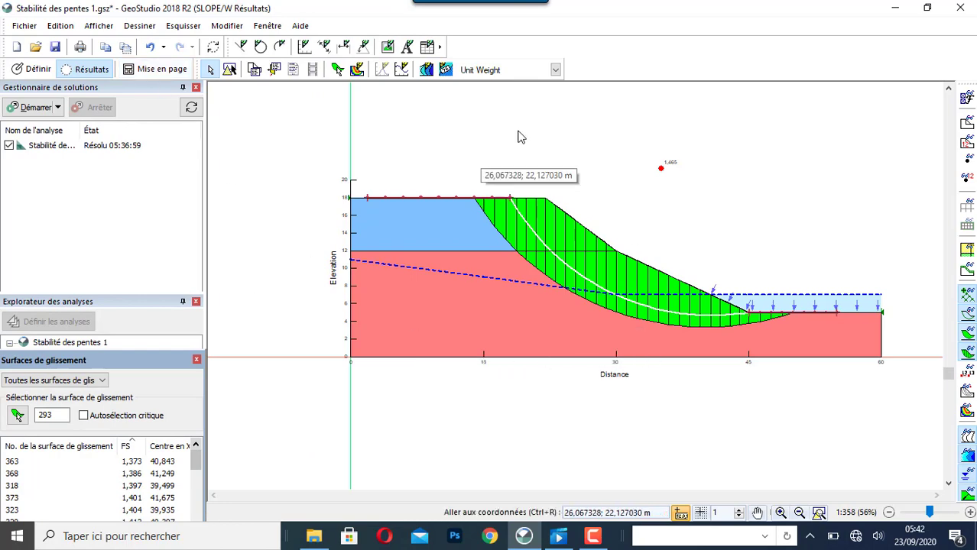
scroll(405, 201, "down", 2)
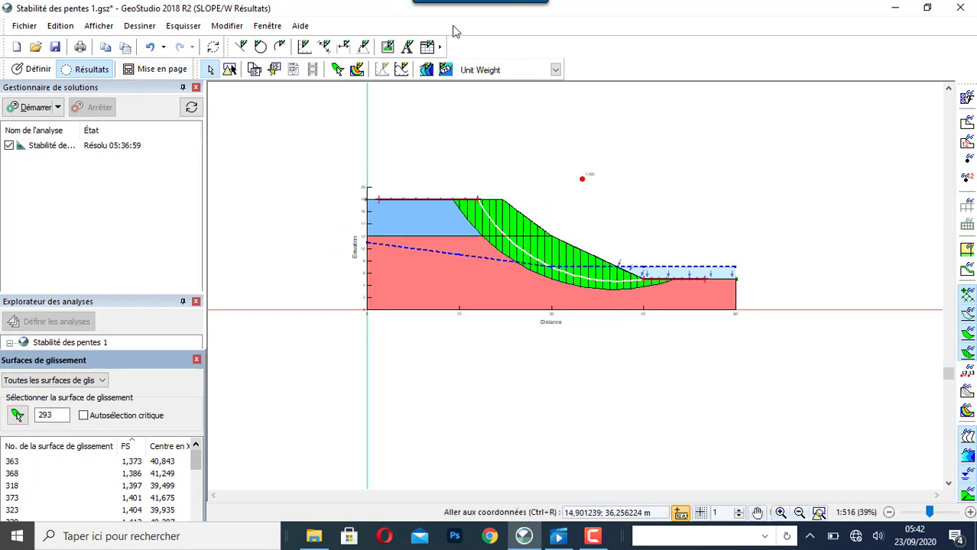
left_click(440, 47)
left_click(460, 67)
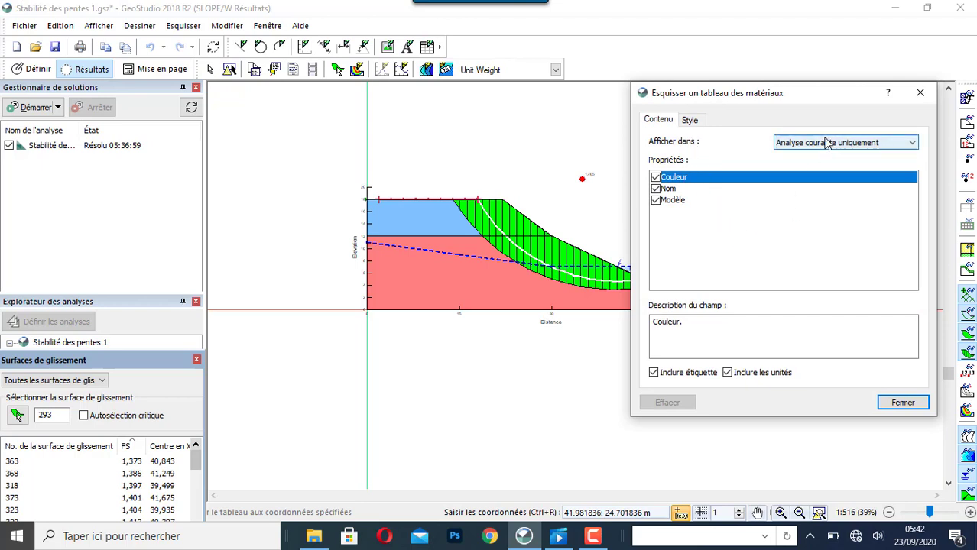
left_click(881, 404)
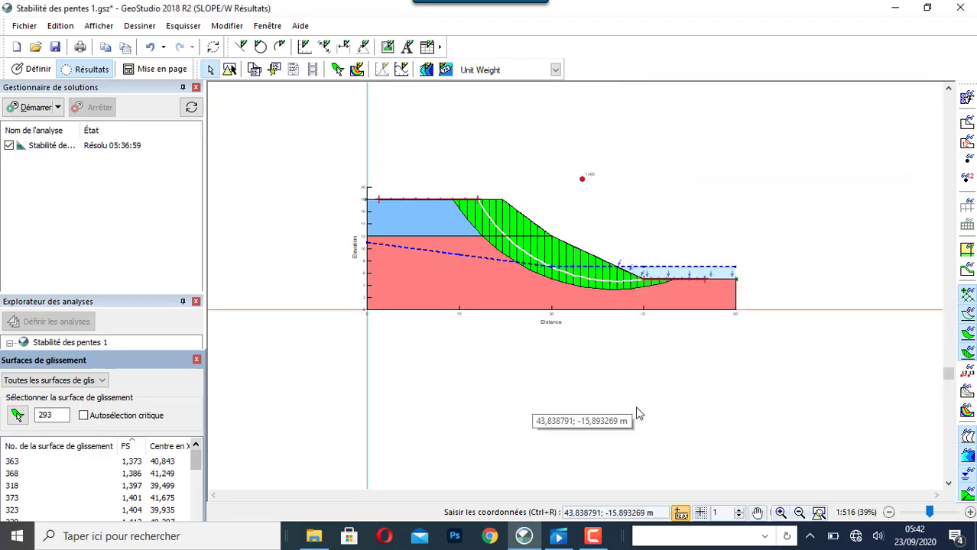
- Place a materials table for the current analysis only above the slope crest, with its lower-left corner at about (2.4, 23.7) m
scroll(448, 378, "down", 1)
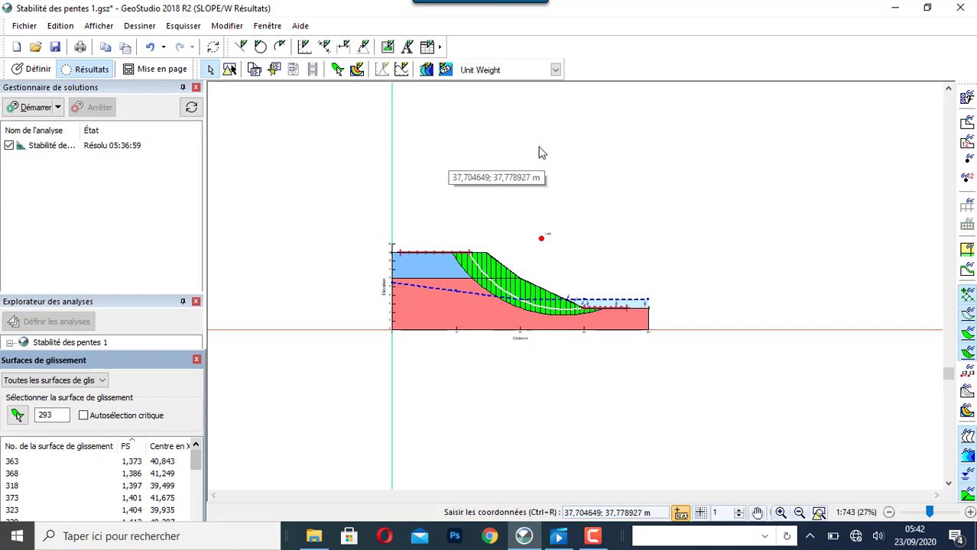
left_click(434, 47)
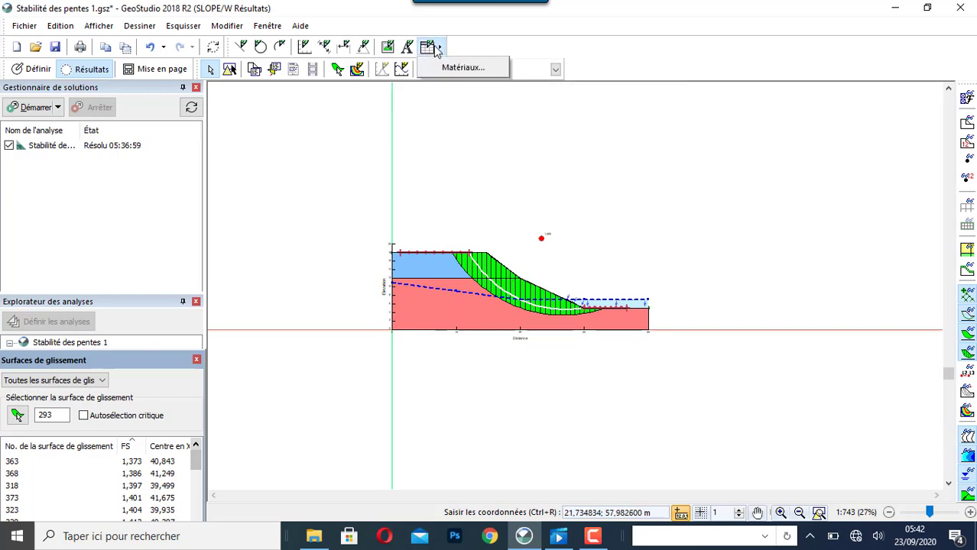
left_click(446, 70)
left_click(866, 148)
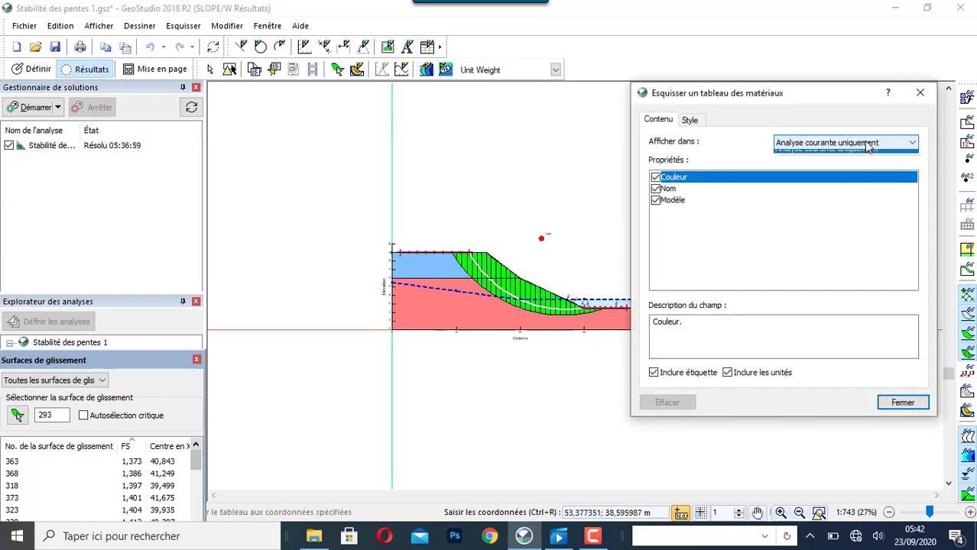
left_click(861, 156)
left_click(863, 144)
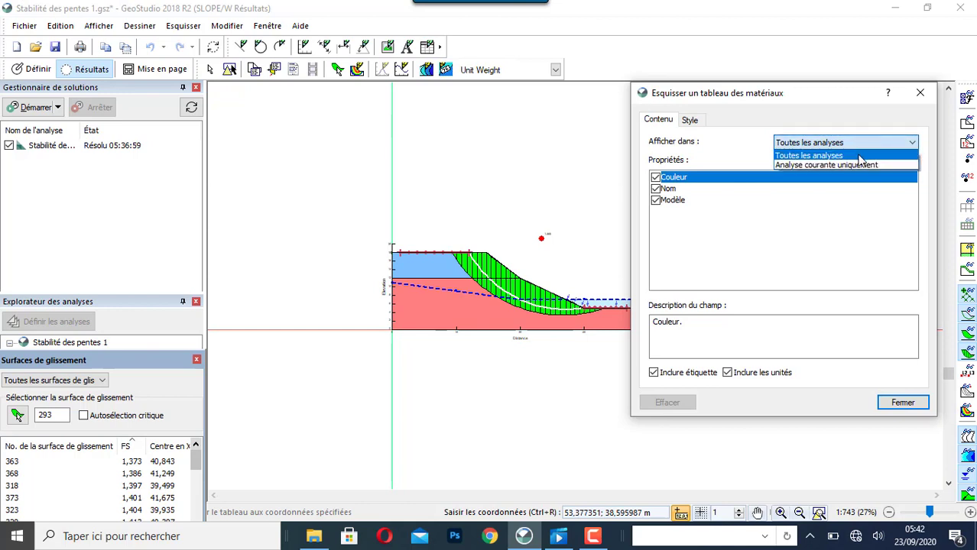
left_click(854, 165)
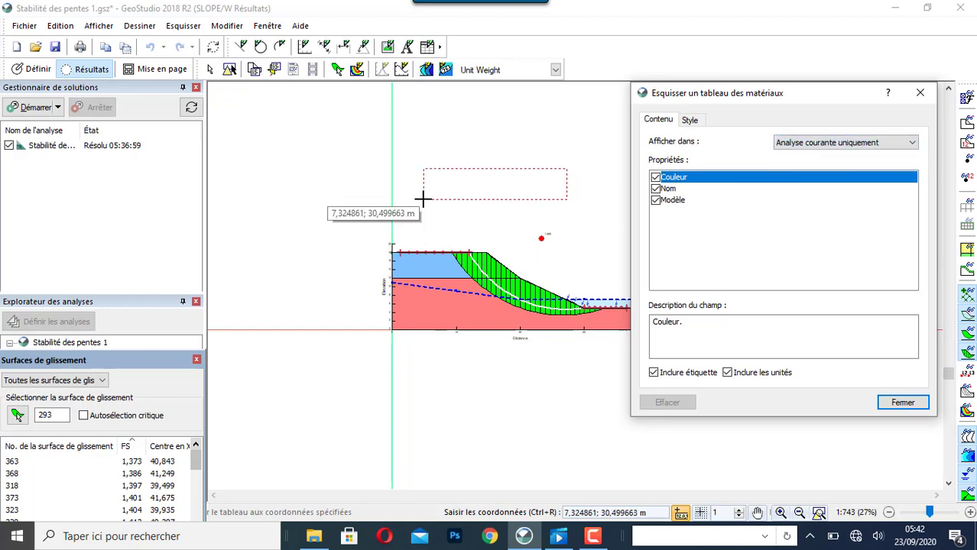
left_click(400, 228)
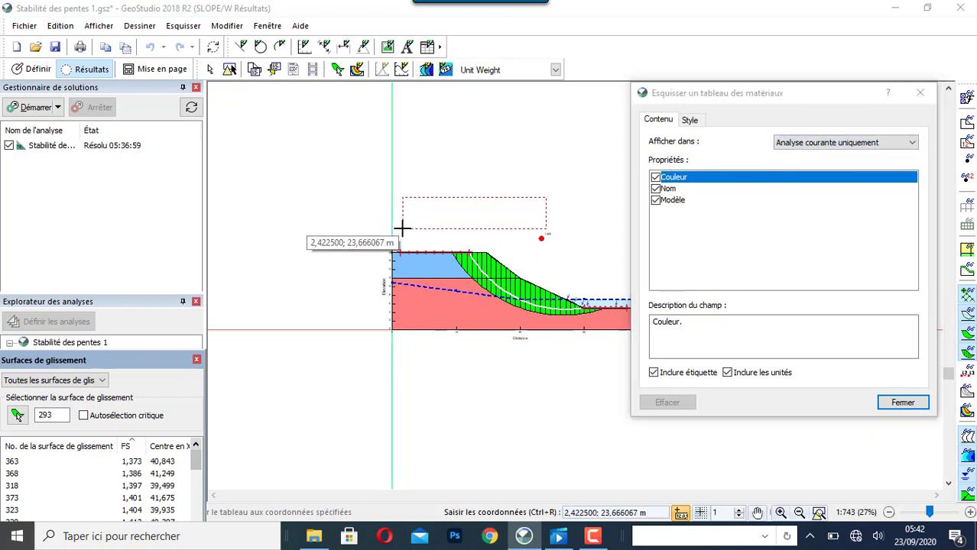
left_click(903, 402)
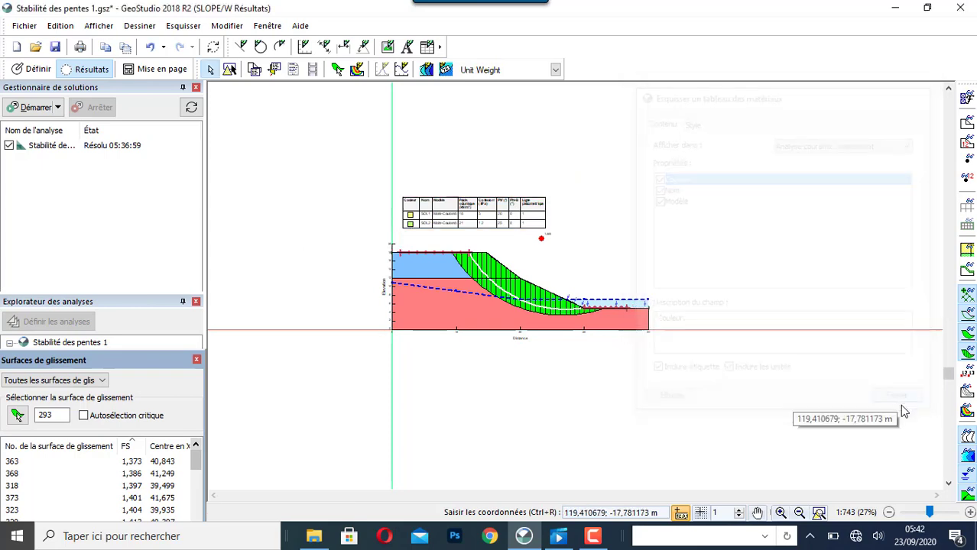
scroll(517, 264, "up", 2)
scroll(517, 264, "up", 1)
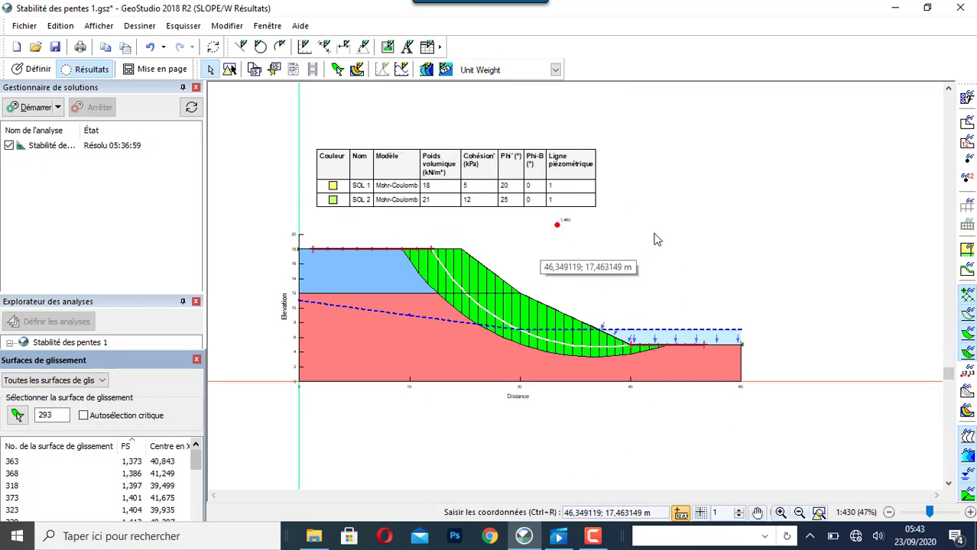
- Switch to the page layout, try a model scale of 1:250 and settle on 1:270 to fit the materials table
left_click(161, 68)
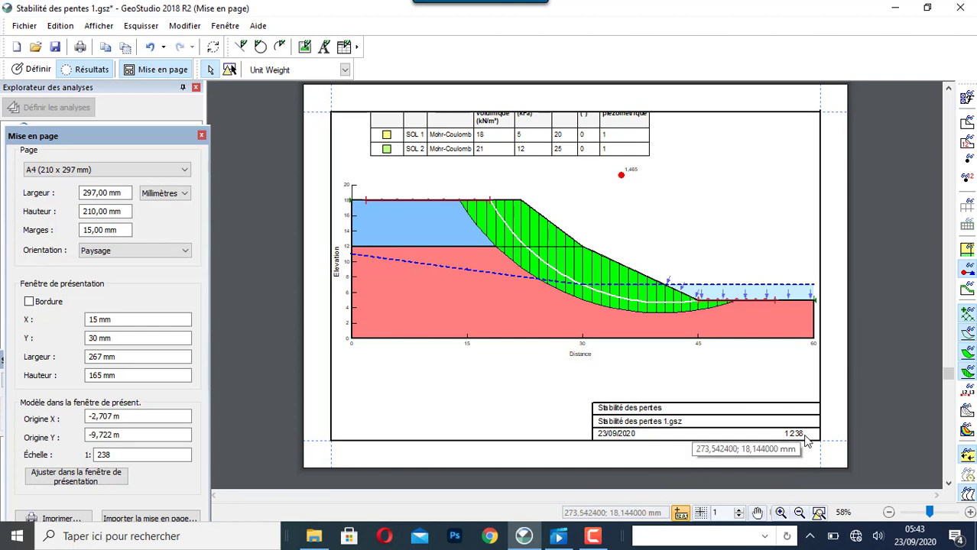
left_click(105, 455)
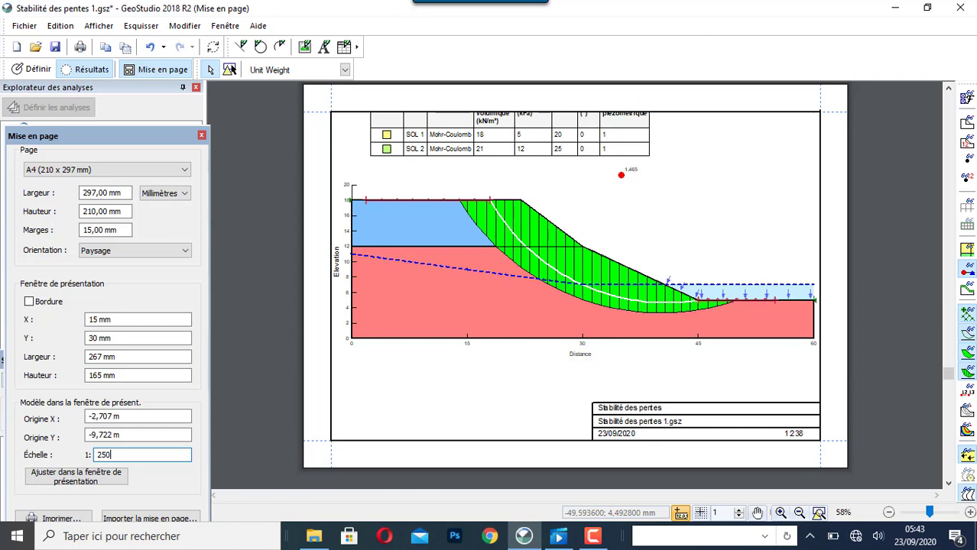
left_click(132, 434)
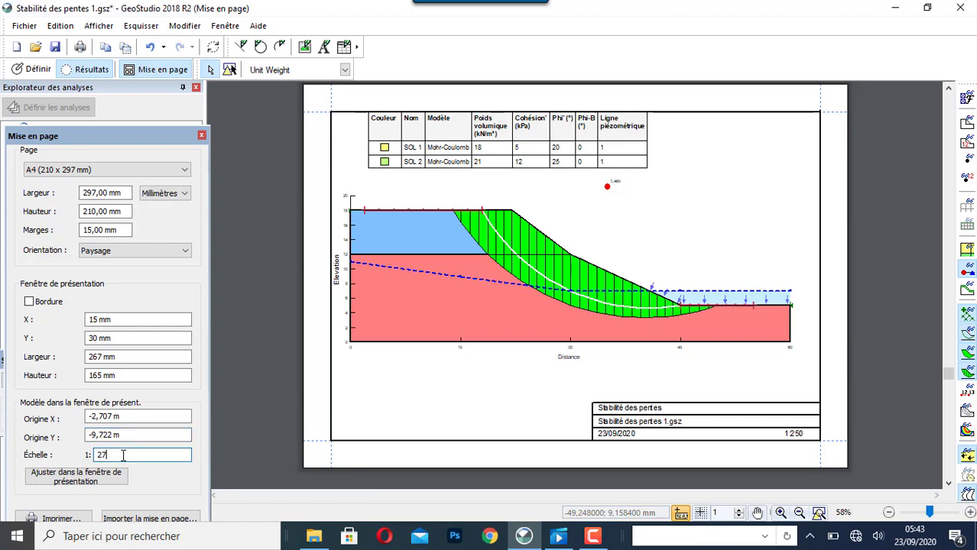
left_click(140, 436)
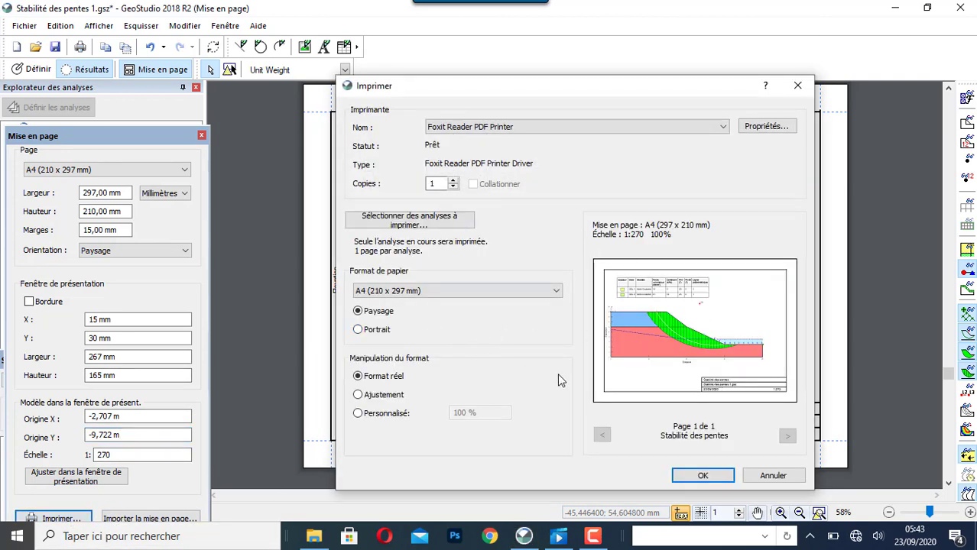
- Print the A4 landscape page at actual size with the Foxit Reader PDF Printer, saving it as GeoStudio.pdf in Documents
left_click(702, 477)
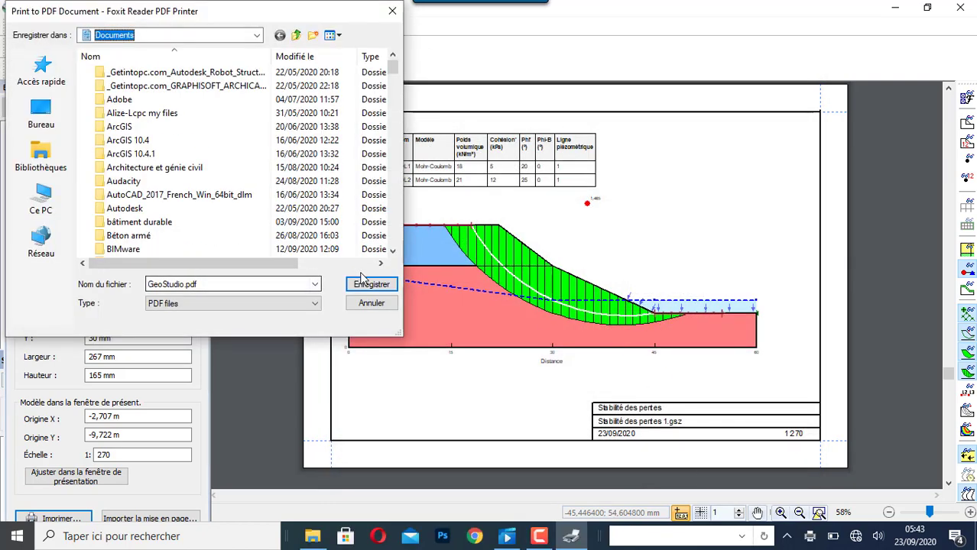
left_click(364, 284)
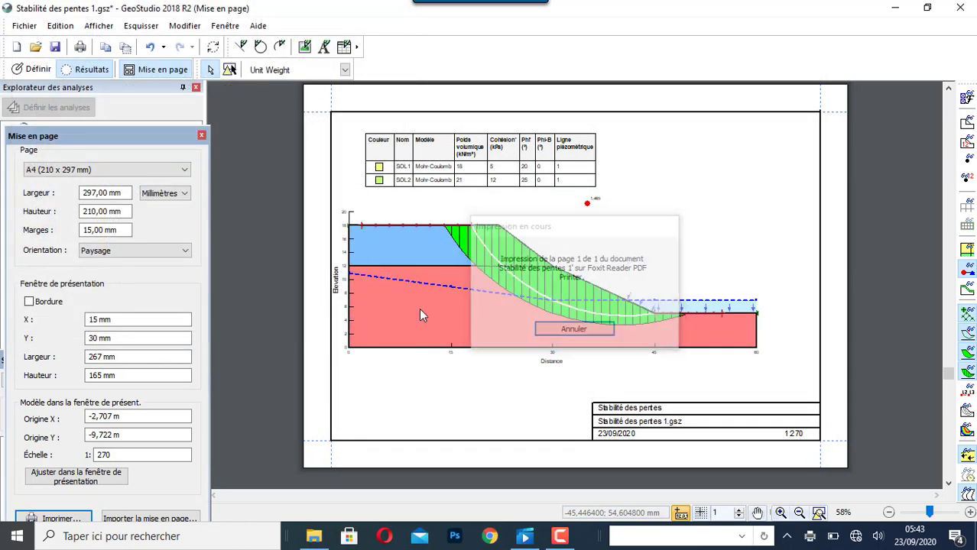